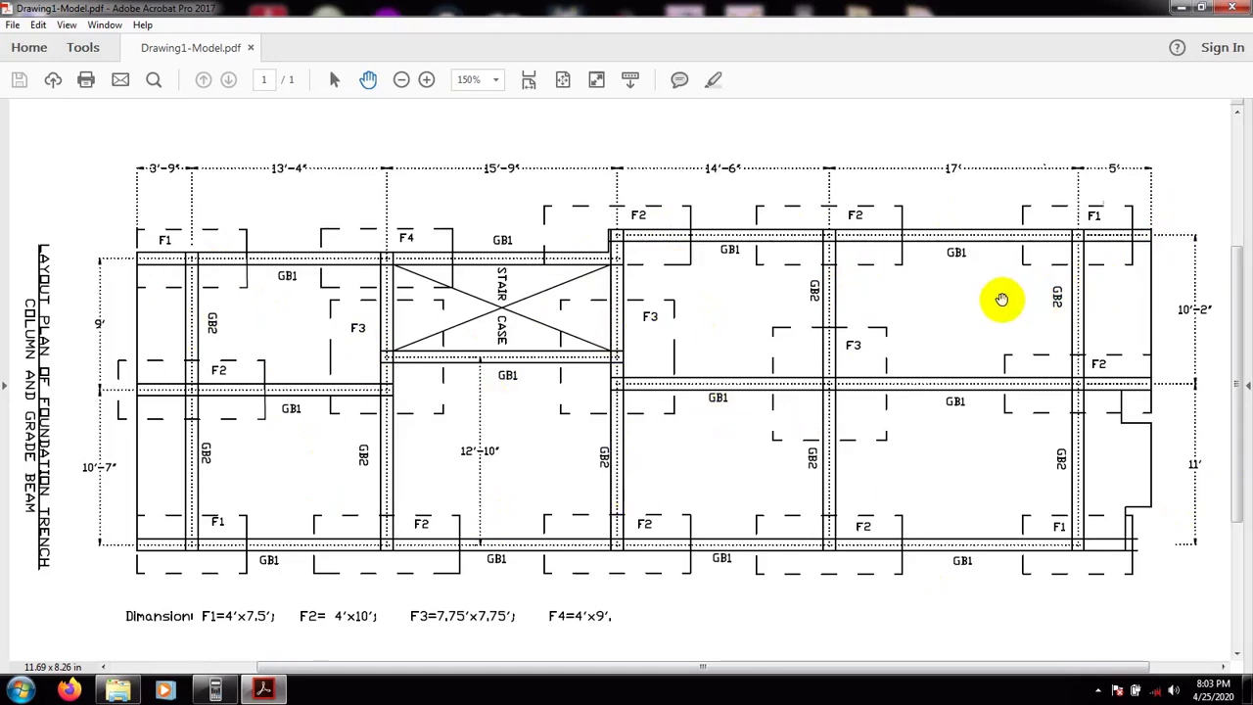
- Switch to STAAD.Pro, open the project "5 storey building design and analysis" and bring up its beam geometry page
{"action": "left_click", "coordinate": [1178, 8]}
{"action": "double_click", "coordinate": [571, 49]}
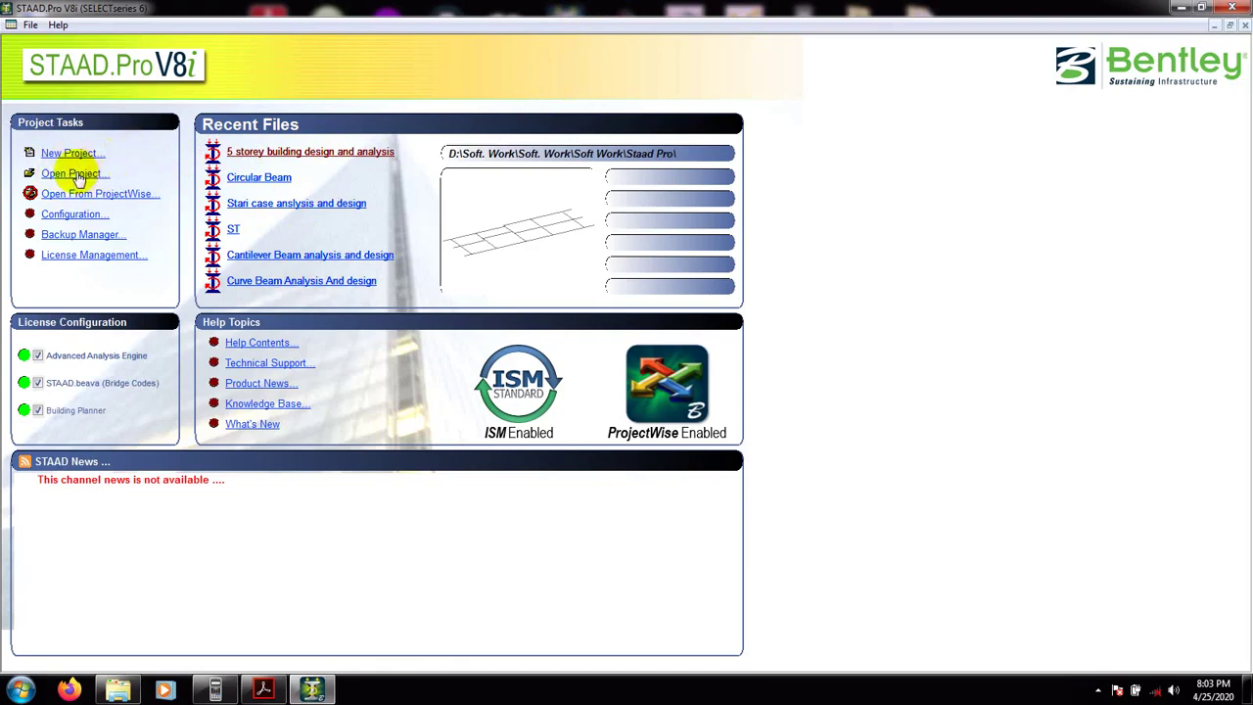
{"action": "left_click", "coordinate": [253, 153]}
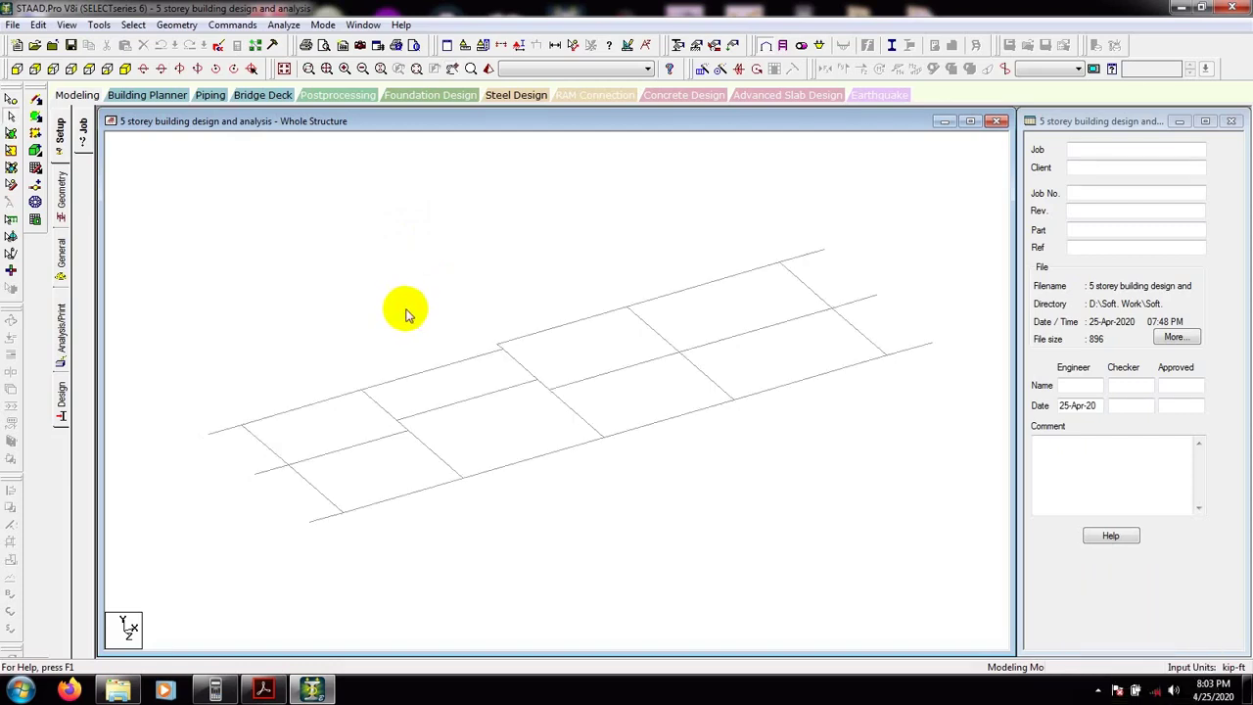
{"action": "mouse_move", "coordinate": [389, 322]}
{"action": "middle_mouse_down"}
{"action": "mouse_move", "coordinate": [376, 311]}
{"action": "mouse_move", "coordinate": [390, 307]}
{"action": "middle_mouse_up"}
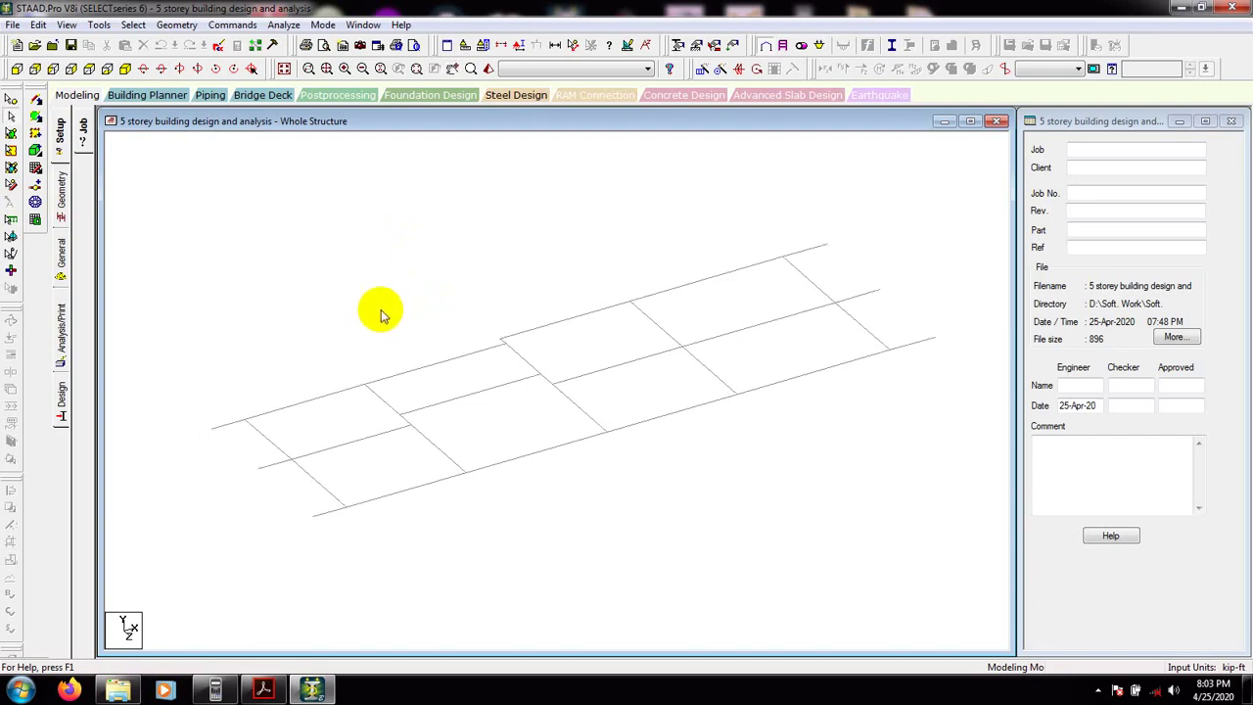
{"action": "left_click", "coordinate": [60, 186]}
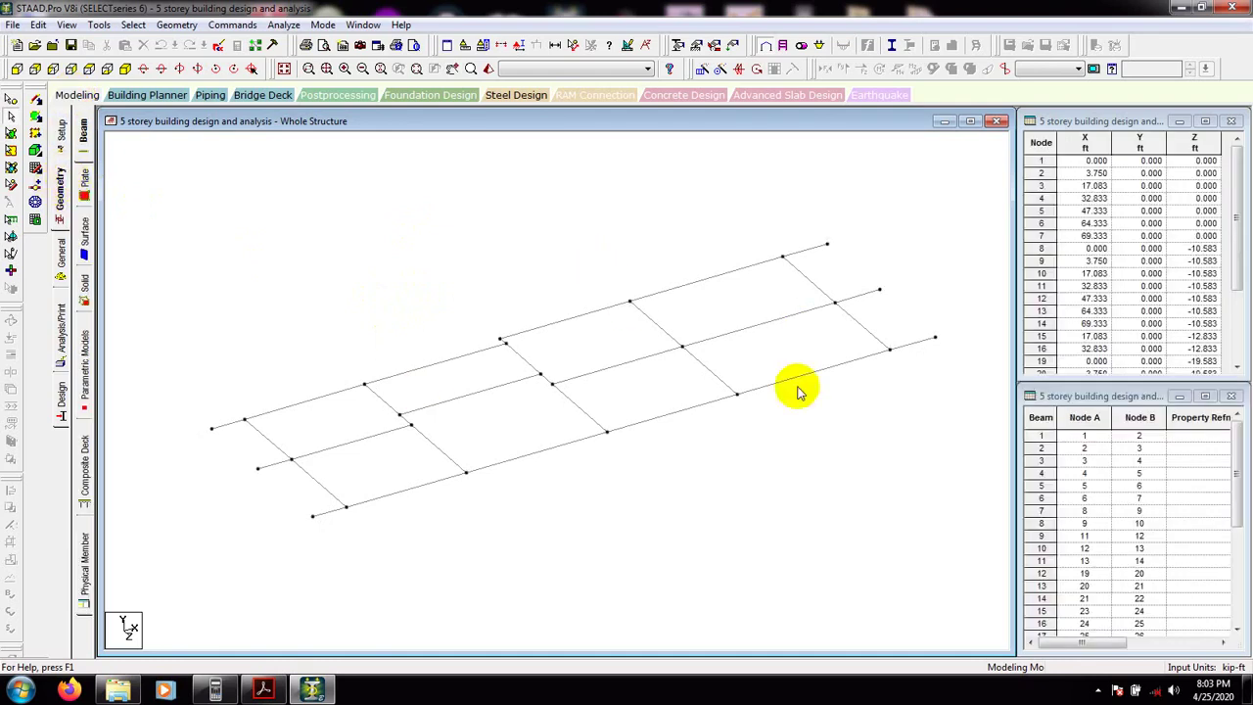
{"action": "middle_click_drag", "start_coordinate": [769, 503], "coordinate": [773, 513]}
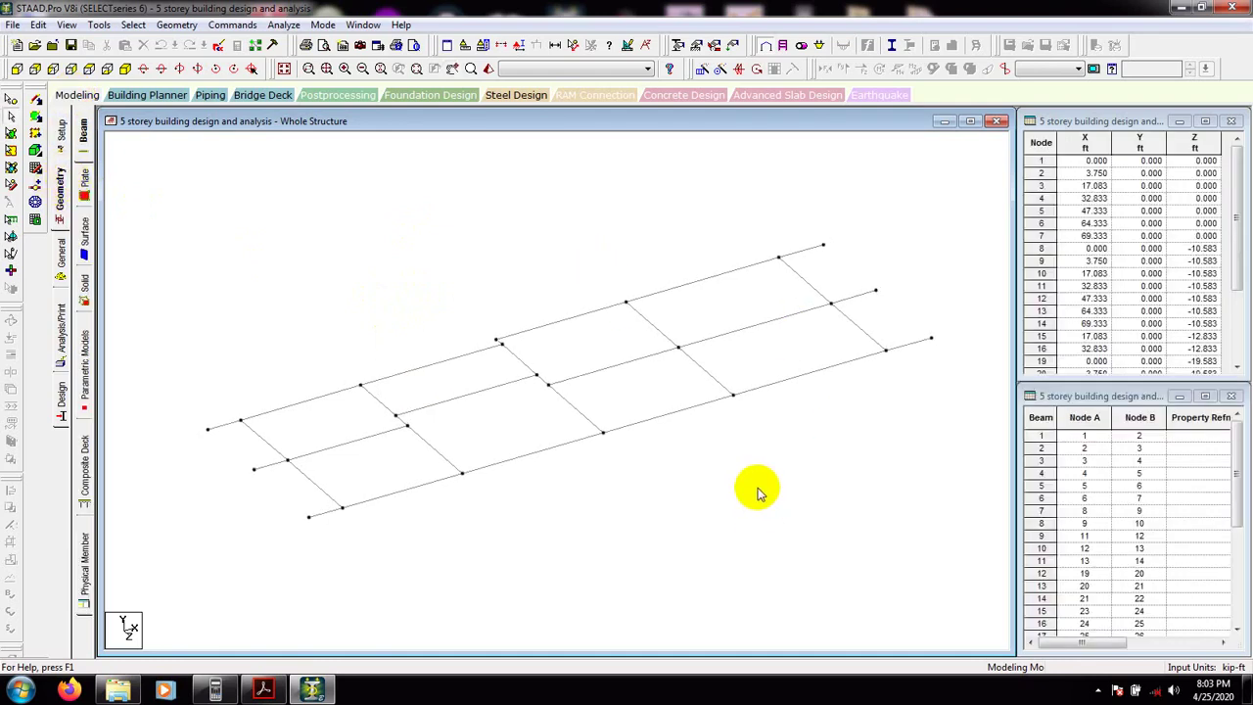
{"action": "left_click", "coordinate": [385, 282]}
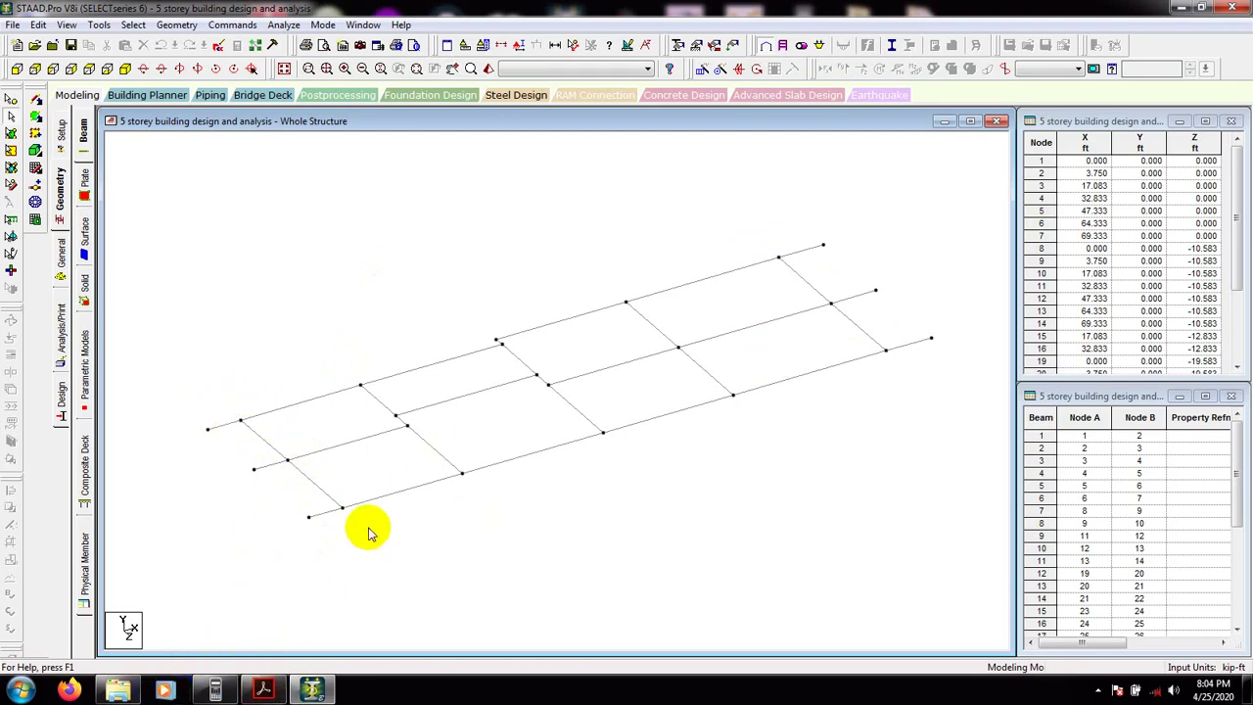
- Following the column positions in the foundation plan PDF, copy the 15 column nodes of the grade beam grid and paste them with a Y offset of -6 ft
{"action": "left_click", "coordinate": [262, 690]}
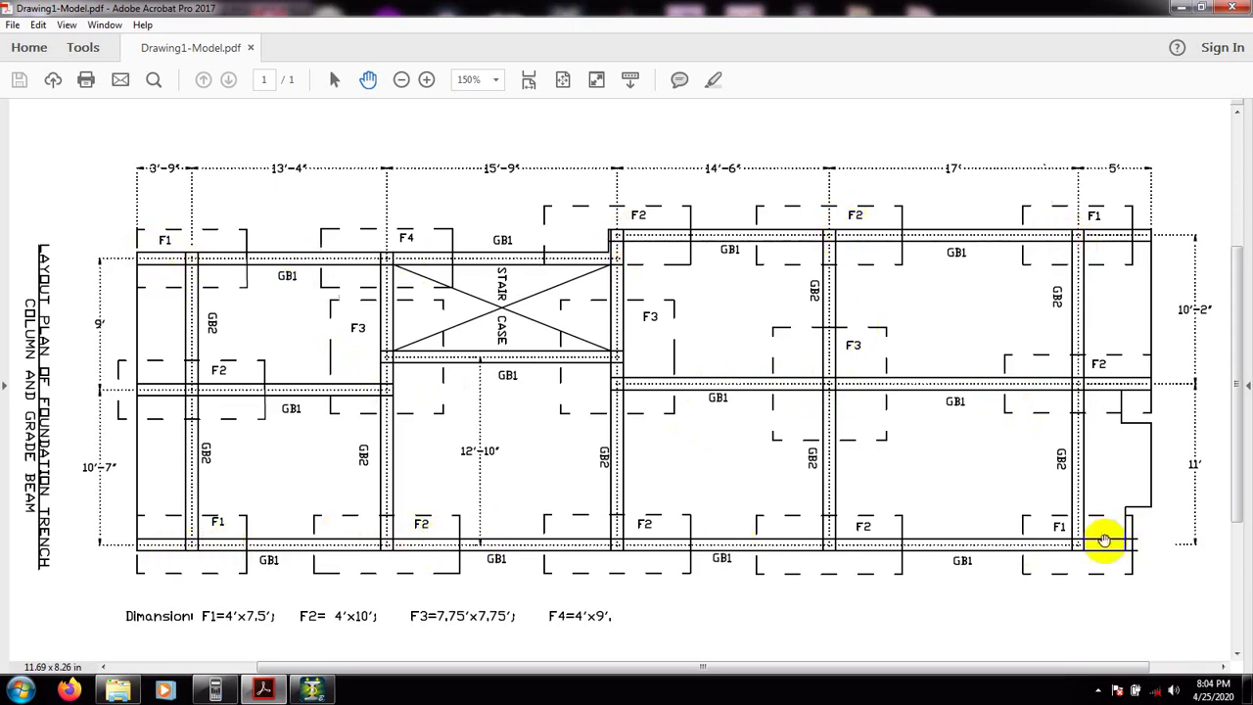
{"action": "left_click", "coordinate": [312, 690]}
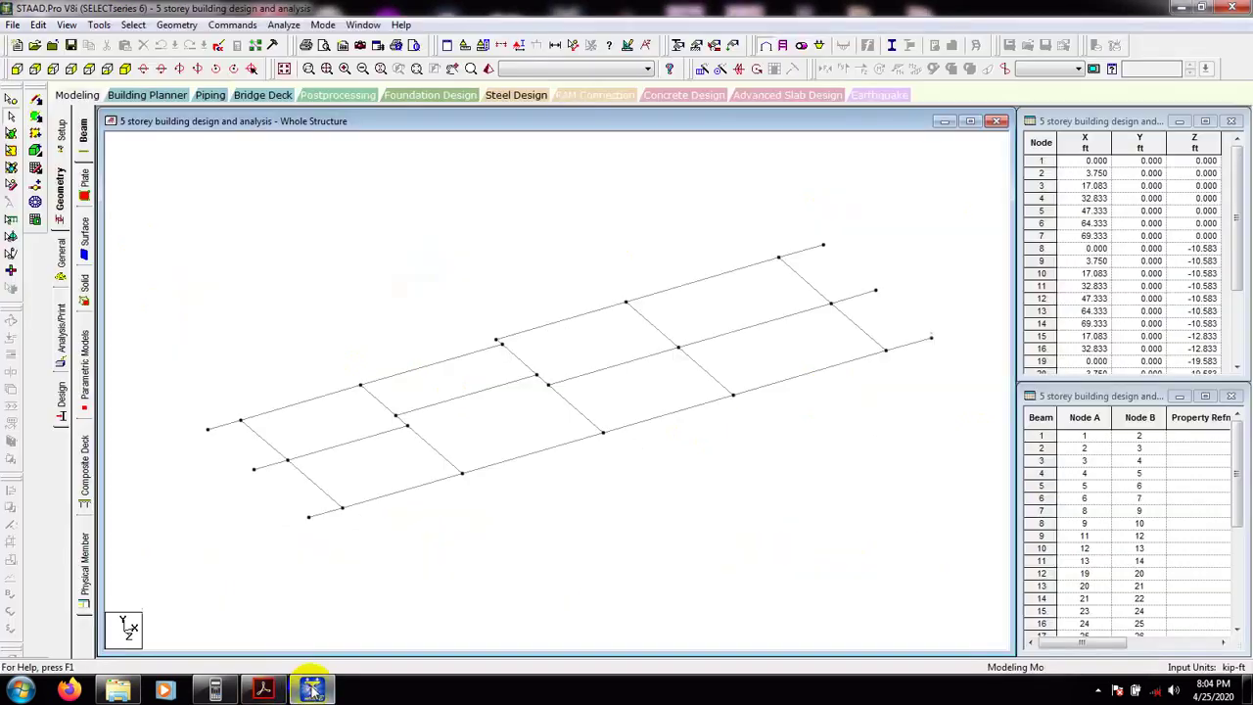
{"action": "left_click", "coordinate": [11, 100]}
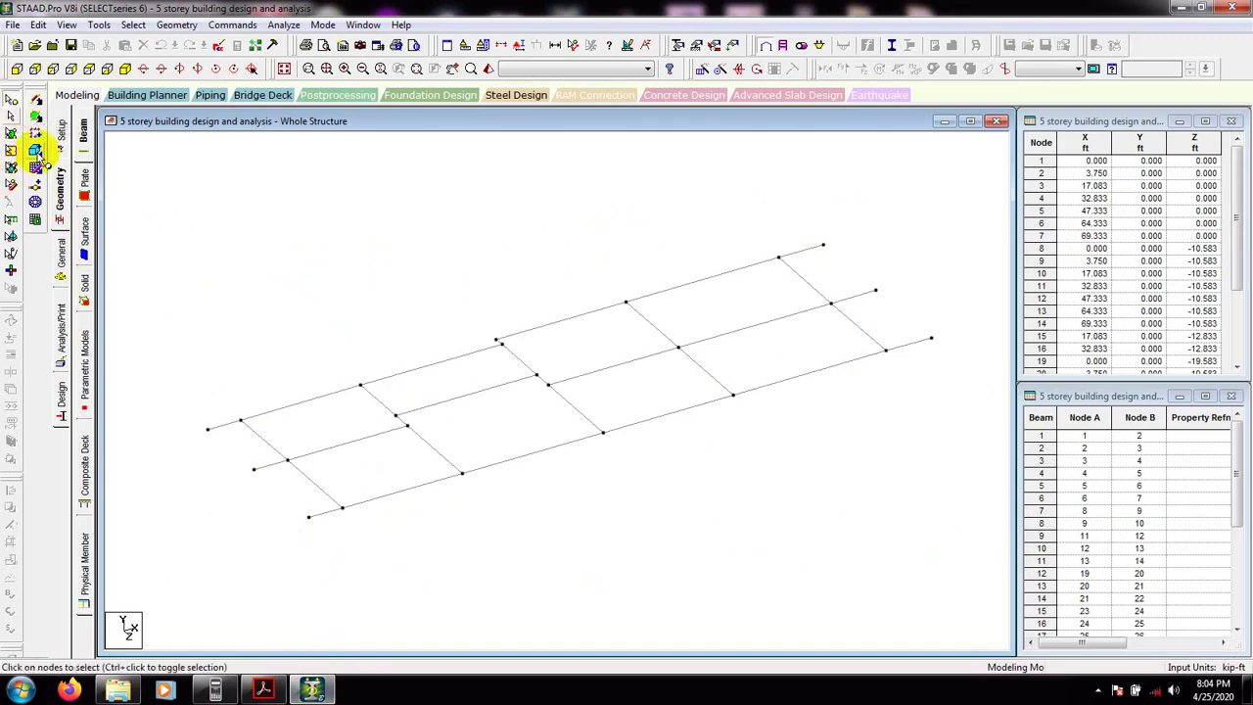
{"action": "left_click", "coordinate": [343, 508]}
{"action": "left_click", "coordinate": [462, 474]}
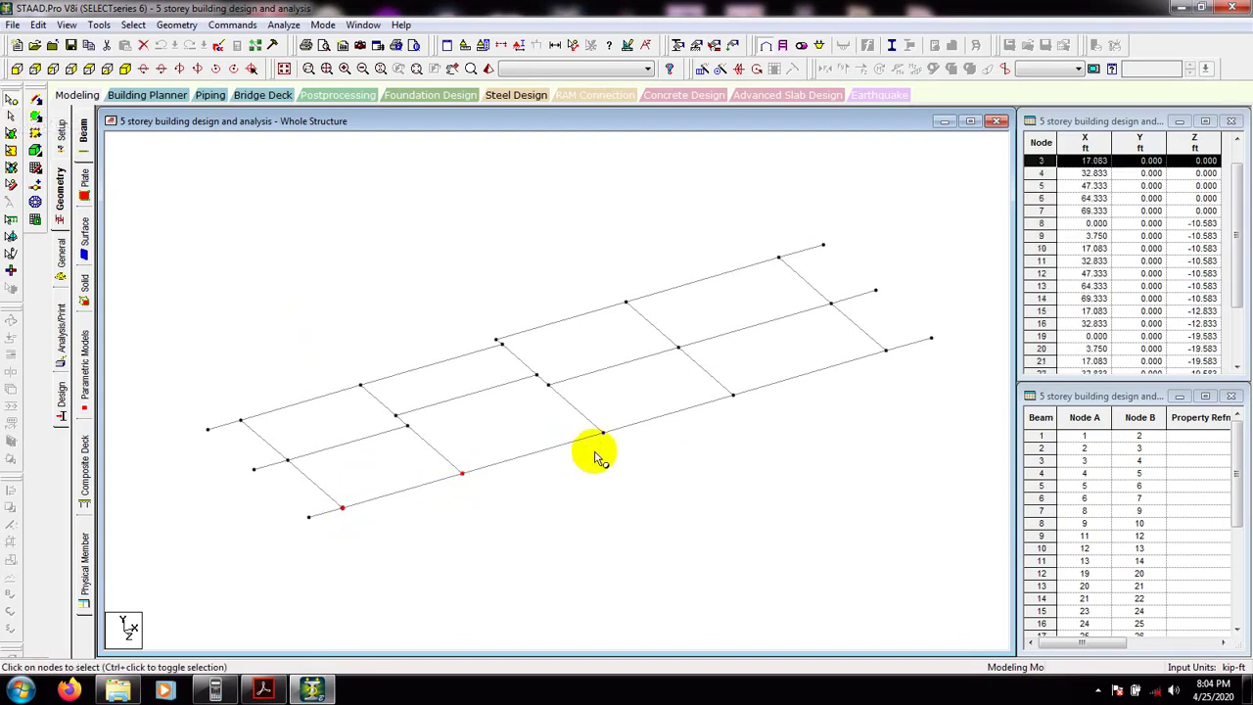
{"action": "left_click", "coordinate": [603, 432]}
{"action": "left_click", "coordinate": [733, 395]}
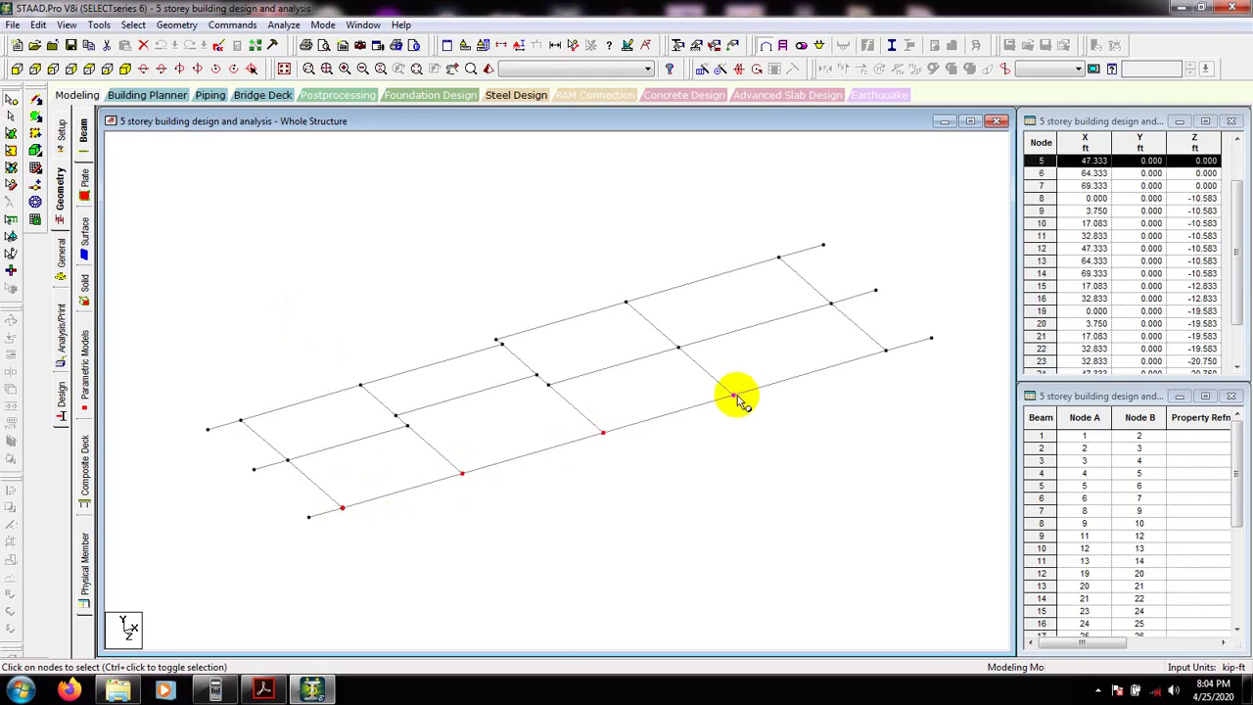
{"action": "left_click", "coordinate": [886, 349]}
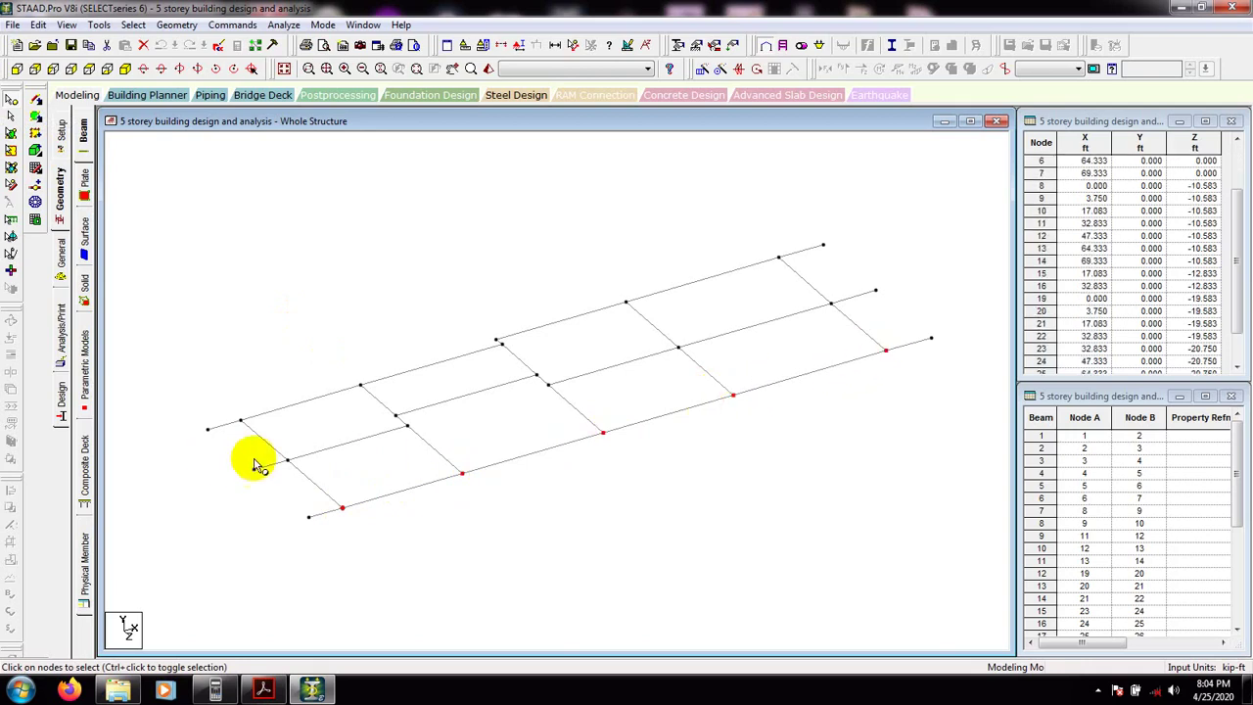
{"action": "left_click", "coordinate": [287, 459]}
{"action": "left_click", "coordinate": [408, 427]}
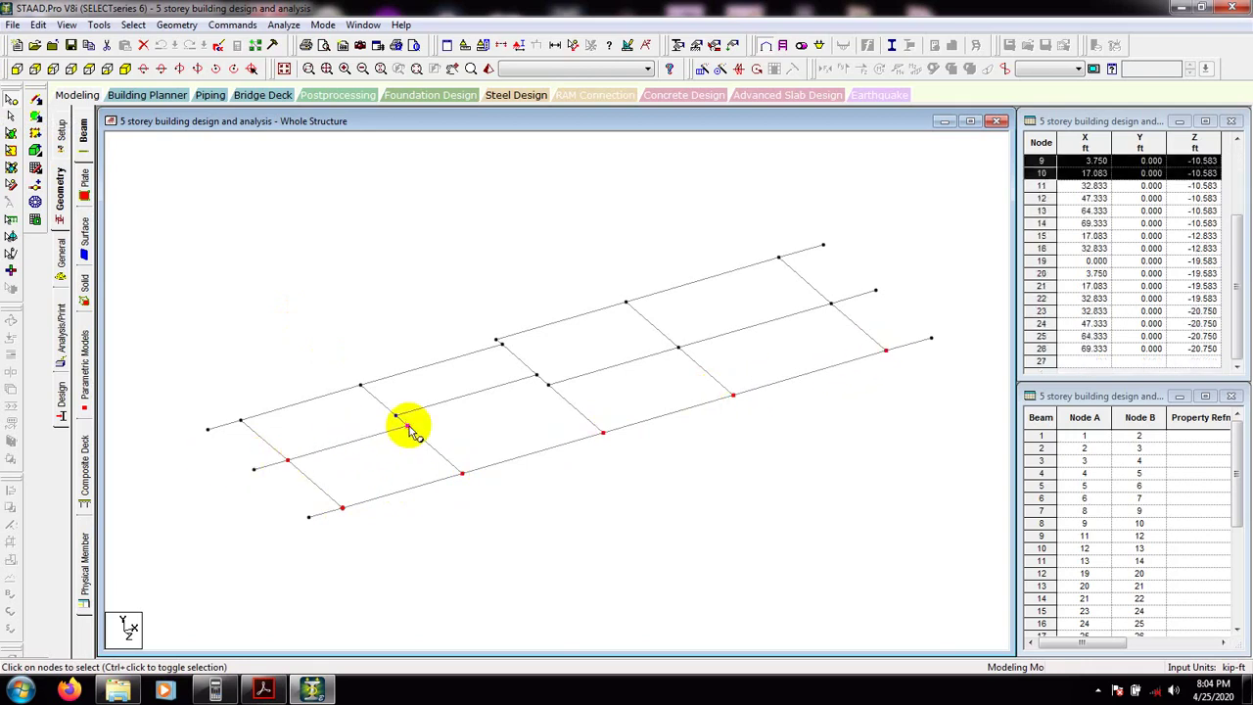
{"action": "left_click", "coordinate": [548, 385]}
{"action": "left_click", "coordinate": [677, 347]}
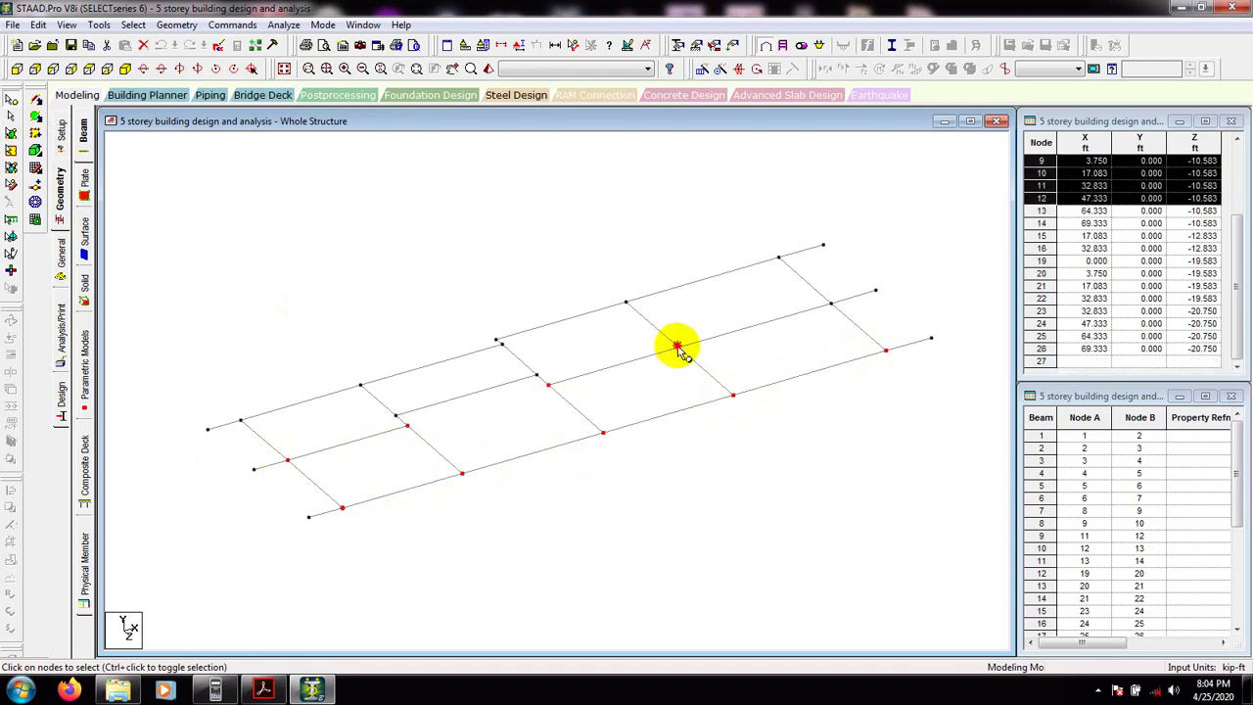
{"action": "left_click", "coordinate": [830, 305]}
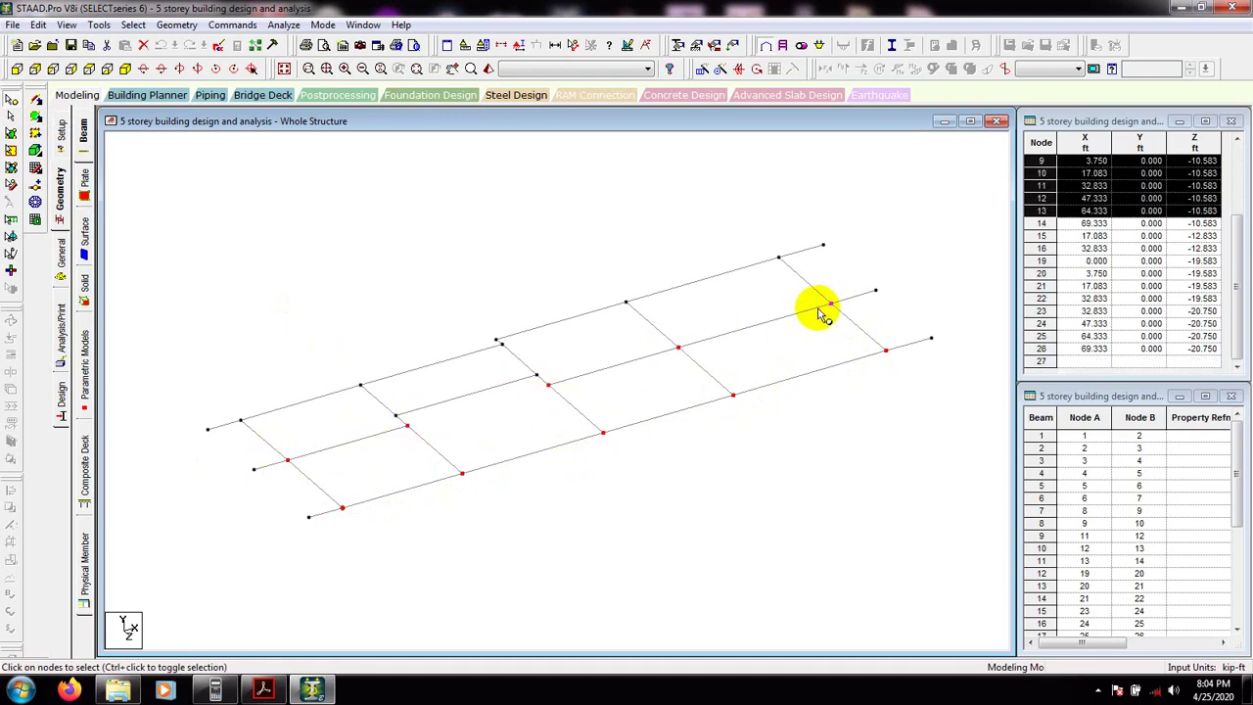
{"action": "left_click", "coordinate": [242, 420]}
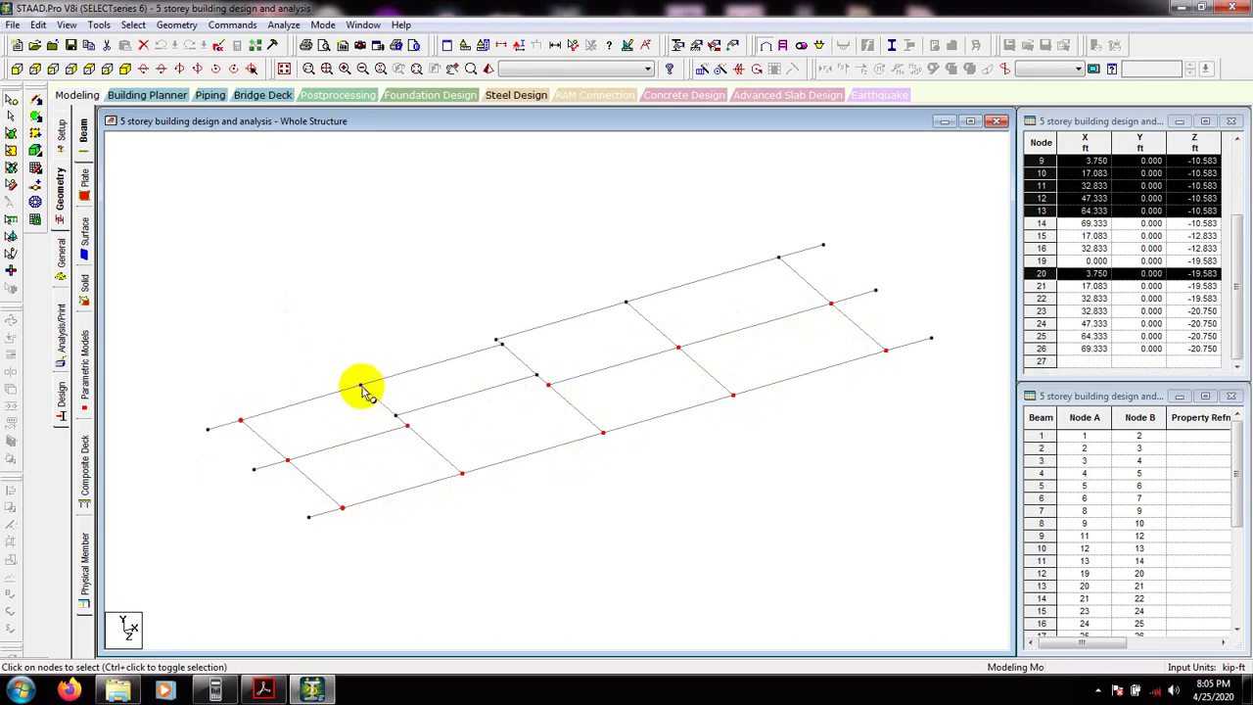
{"action": "left_click", "coordinate": [360, 384]}
{"action": "left_click", "coordinate": [497, 340]}
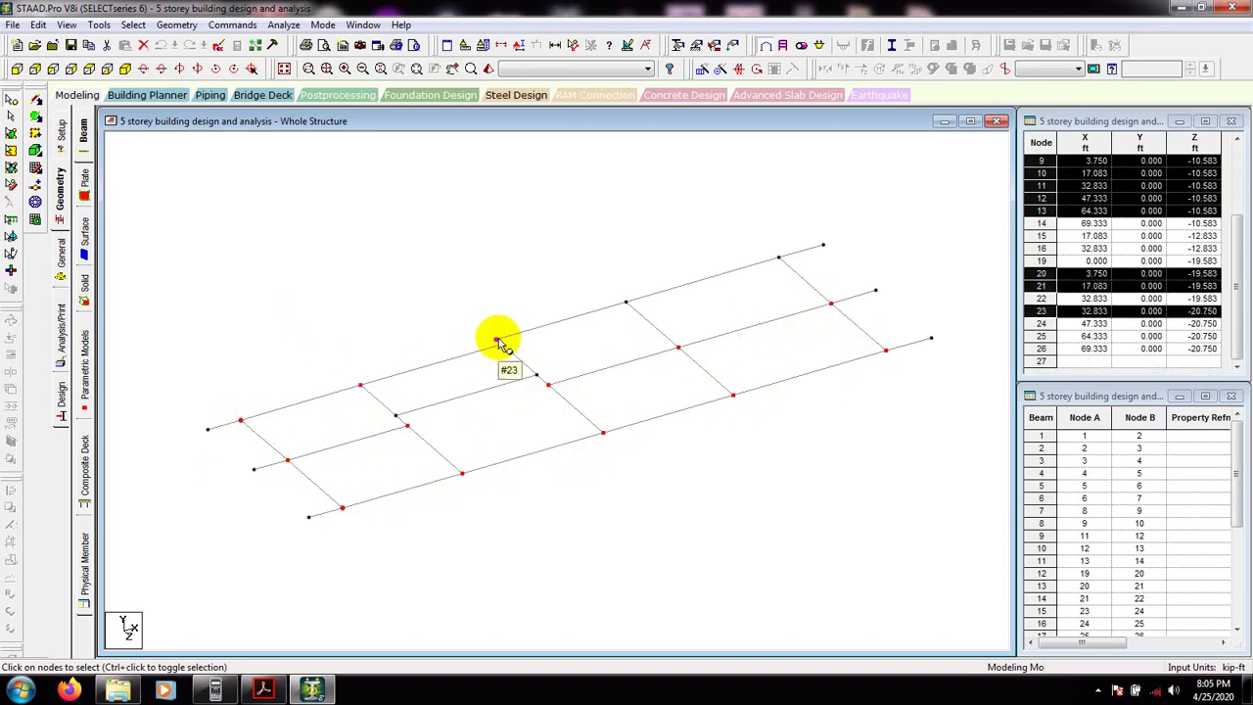
{"action": "left_click", "coordinate": [627, 302]}
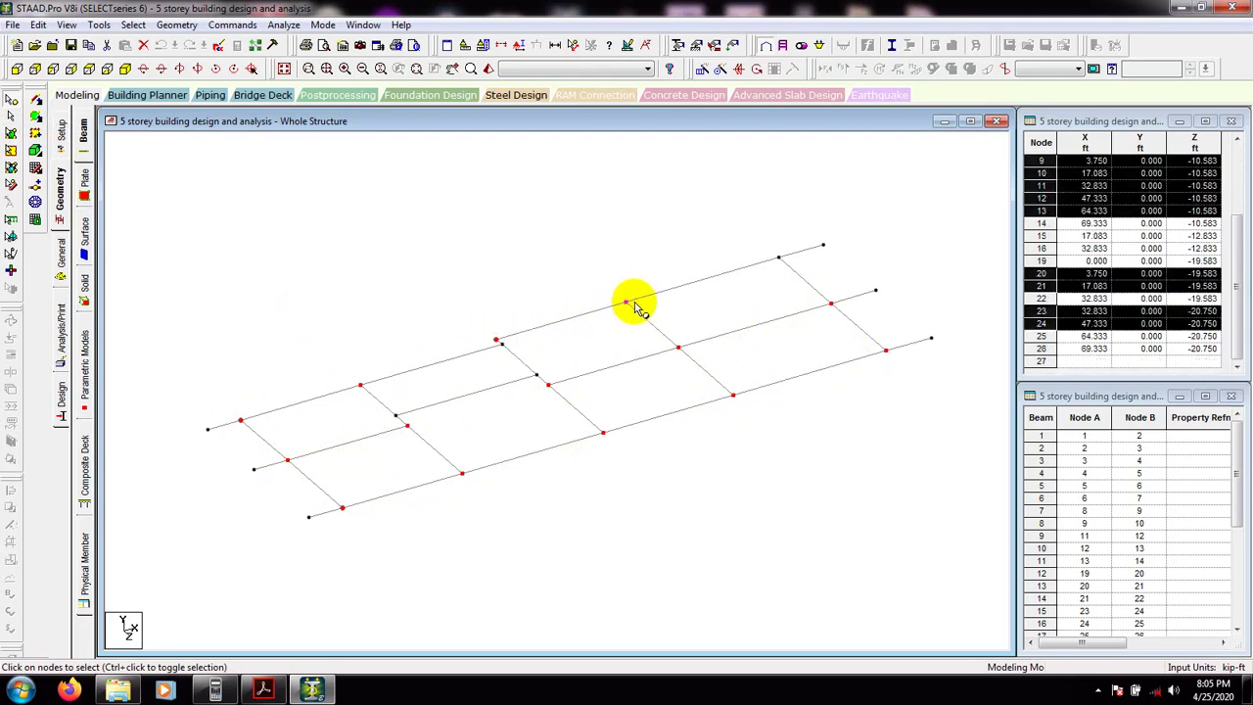
{"action": "left_click", "coordinate": [778, 259]}
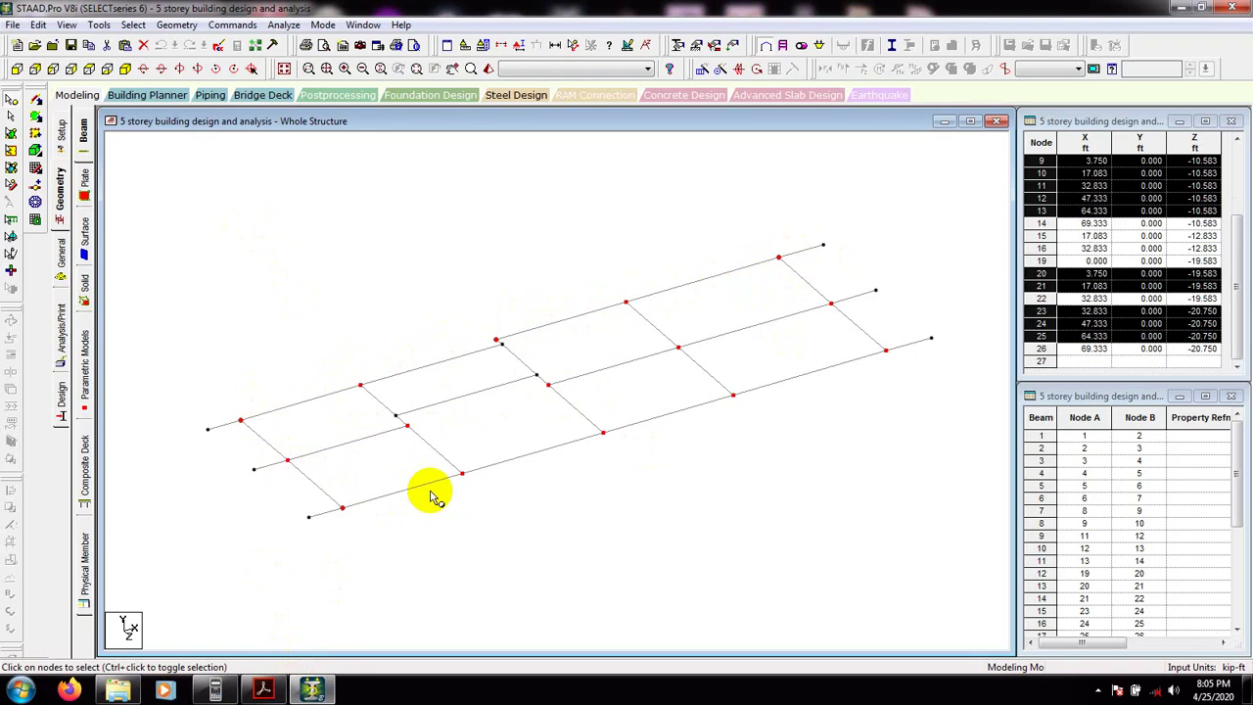
{"action": "key", "text": "ctrl+v"}
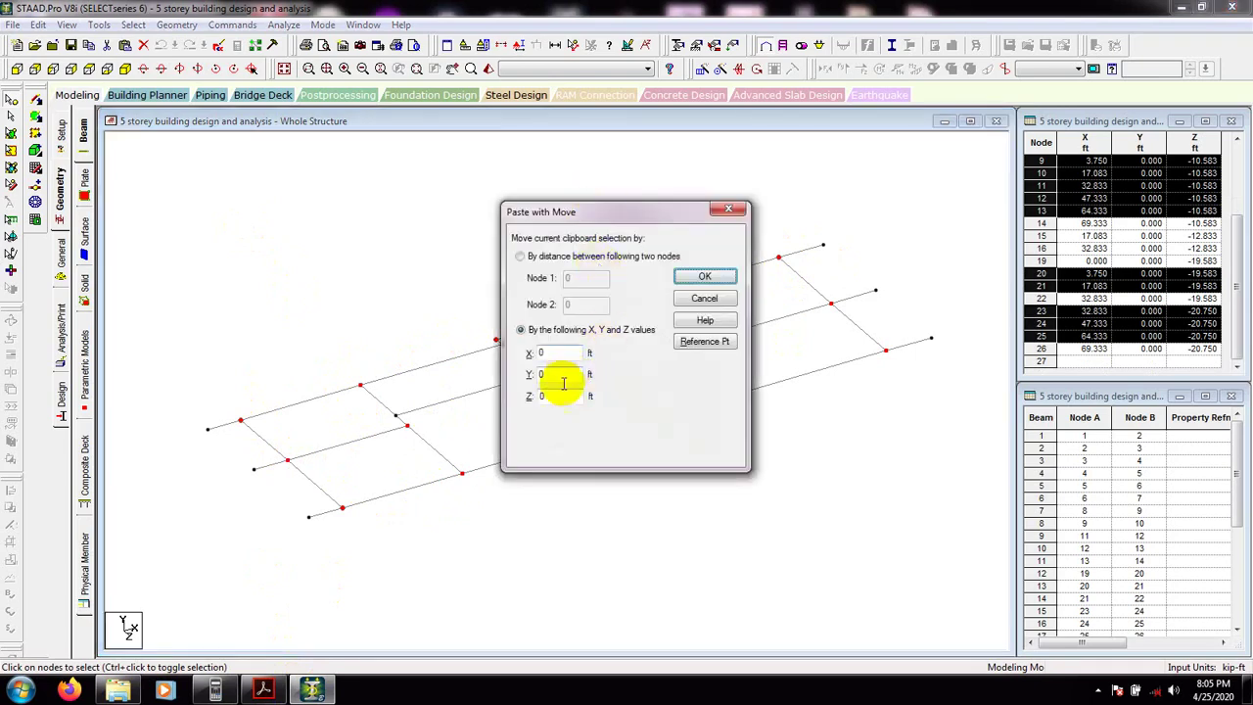
{"action": "double_click", "coordinate": [556, 374]}
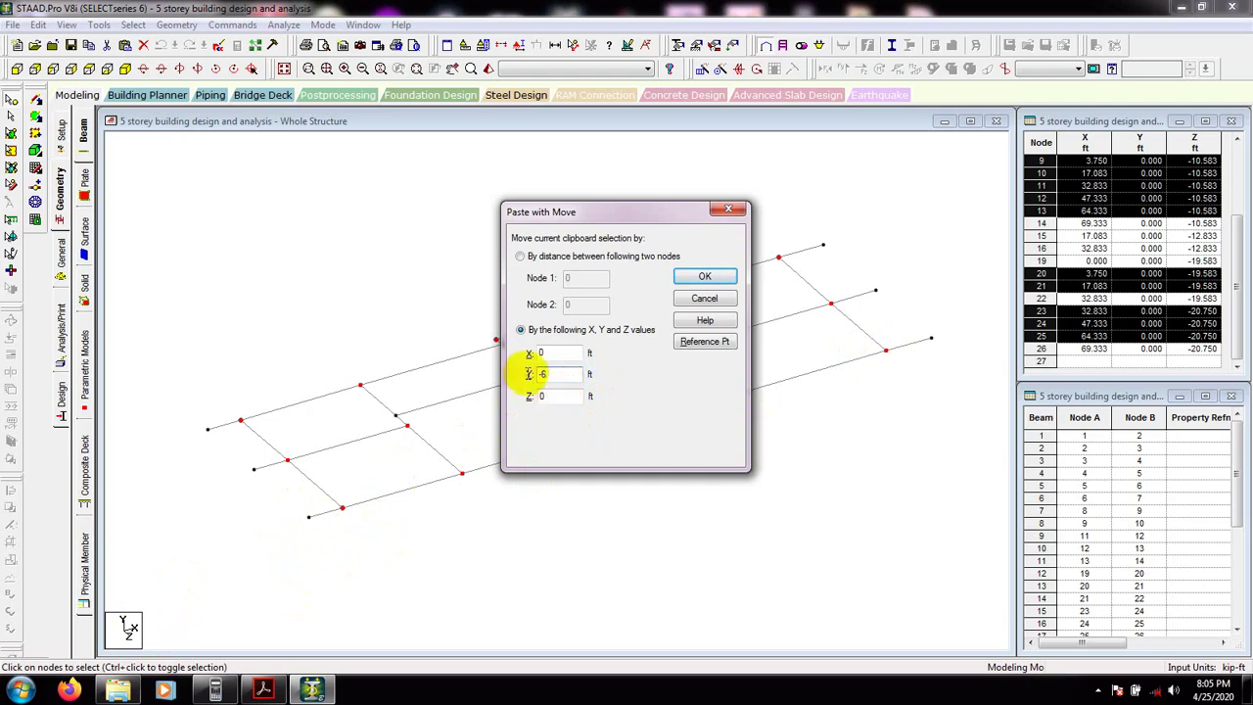
{"action": "left_click", "coordinate": [704, 279]}
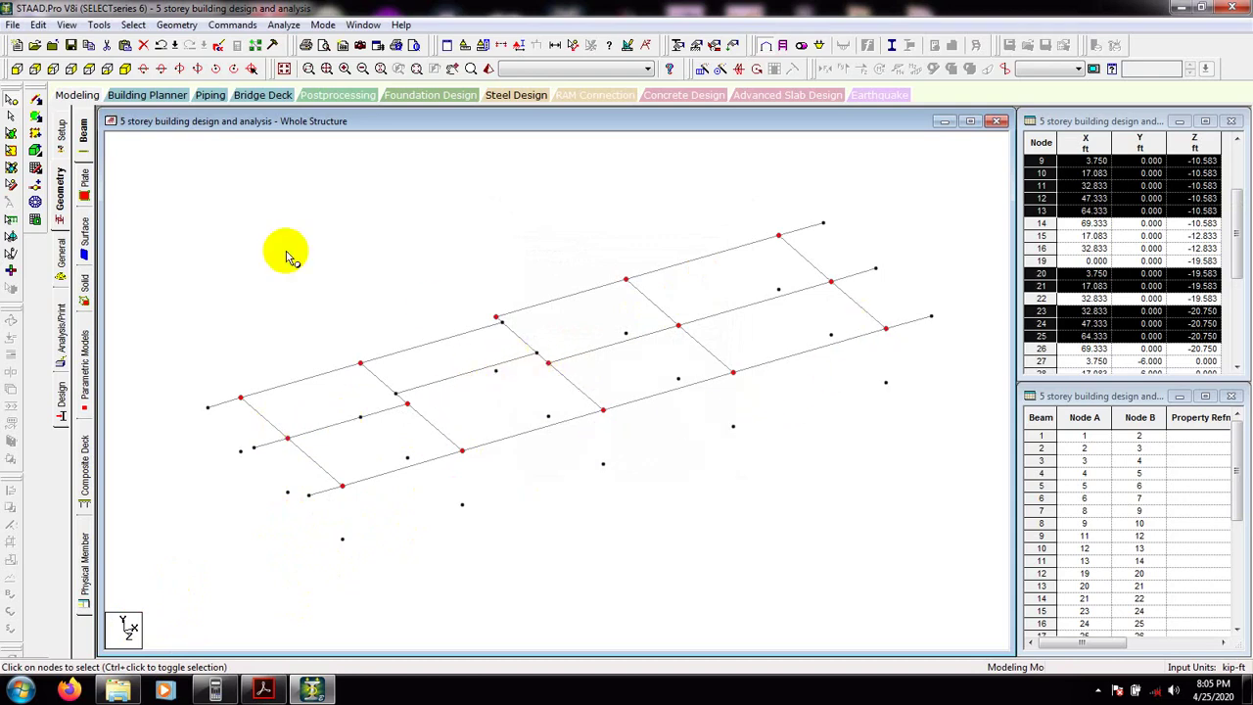
{"action": "left_click", "coordinate": [323, 335]}
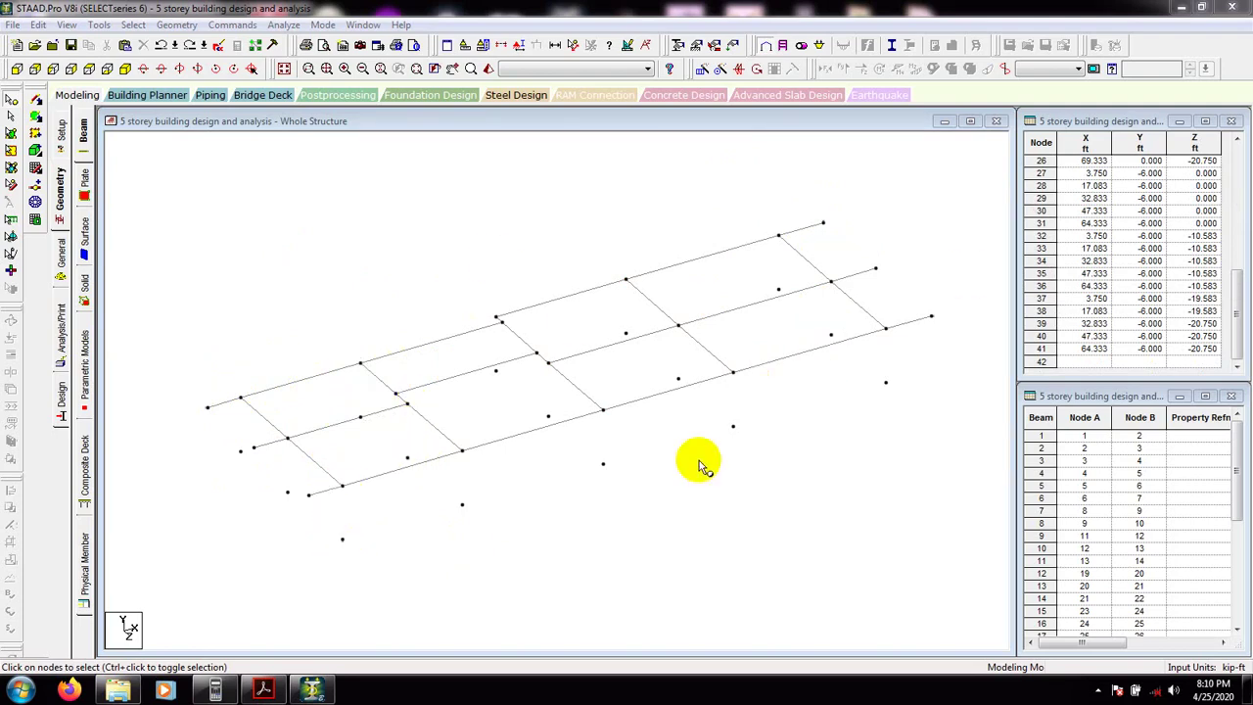
- Try drawing individual vertical column members from four grid nodes down to the nodes directly below them
{"action": "left_click", "coordinate": [35, 99]}
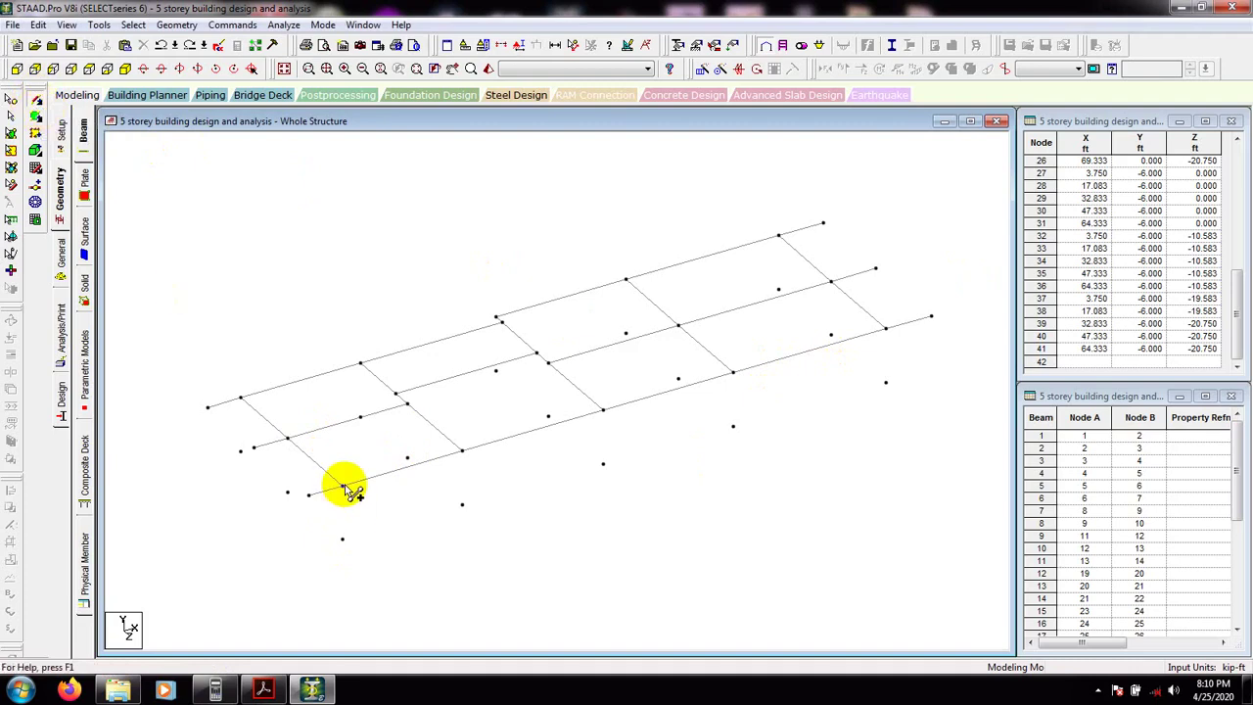
{"action": "left_click_drag", "start_coordinate": [342, 486], "coordinate": [341, 543]}
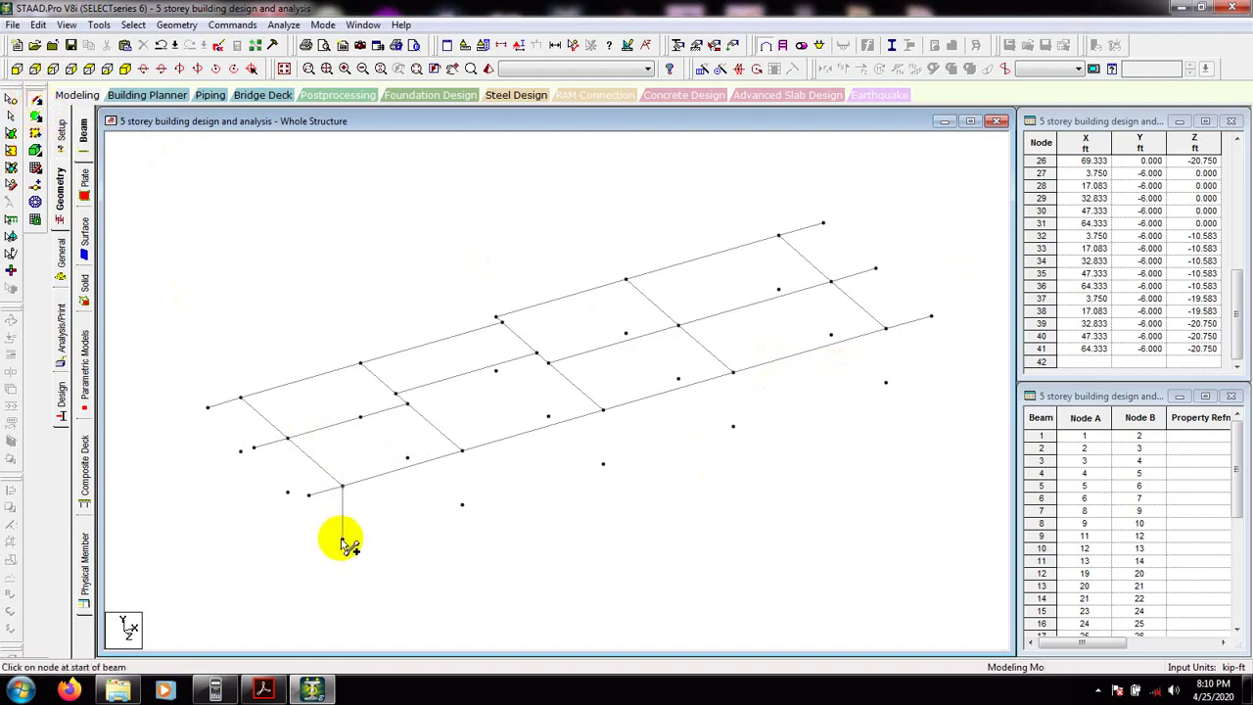
{"action": "left_click_drag", "start_coordinate": [462, 451], "coordinate": [466, 506]}
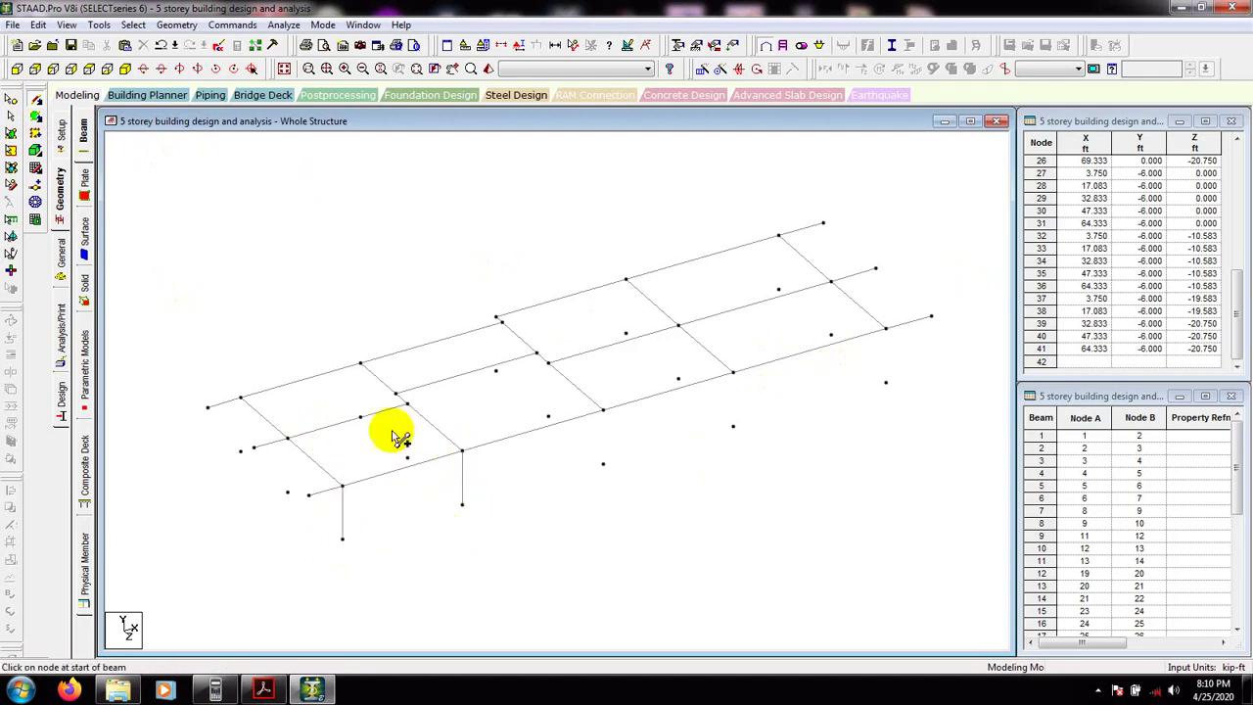
{"action": "left_click_drag", "start_coordinate": [407, 404], "coordinate": [410, 458]}
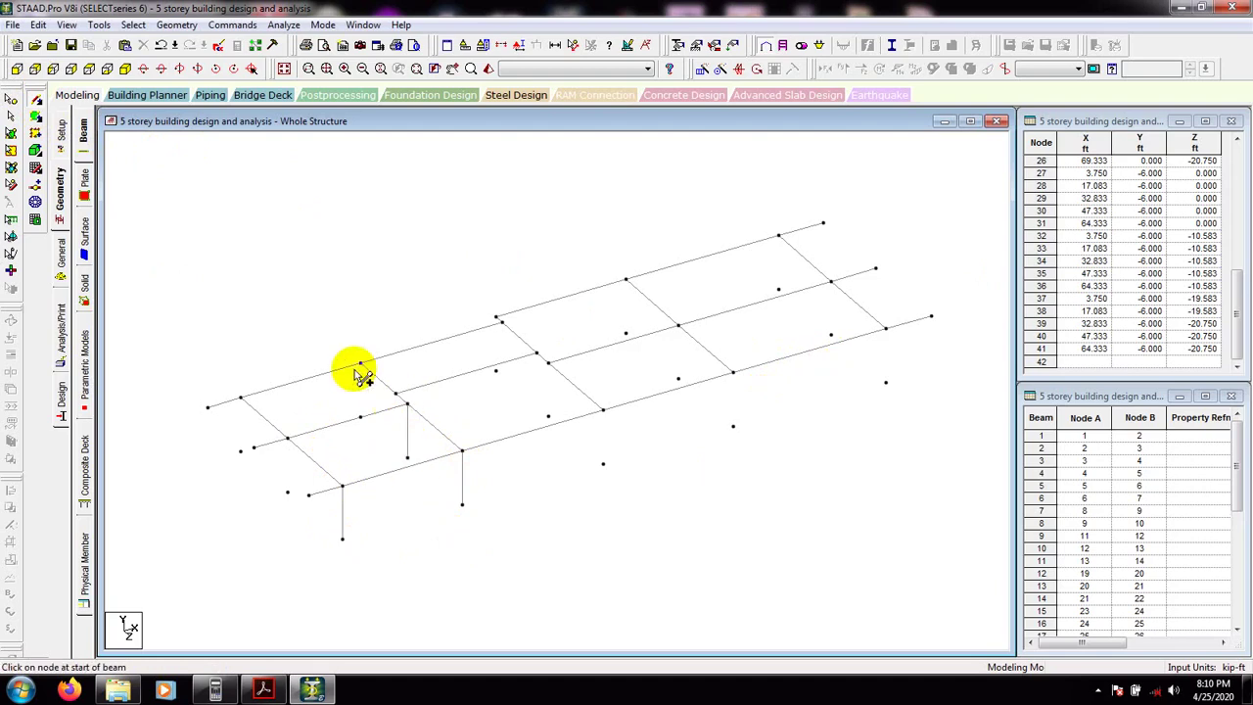
{"action": "left_click_drag", "start_coordinate": [361, 368], "coordinate": [362, 418]}
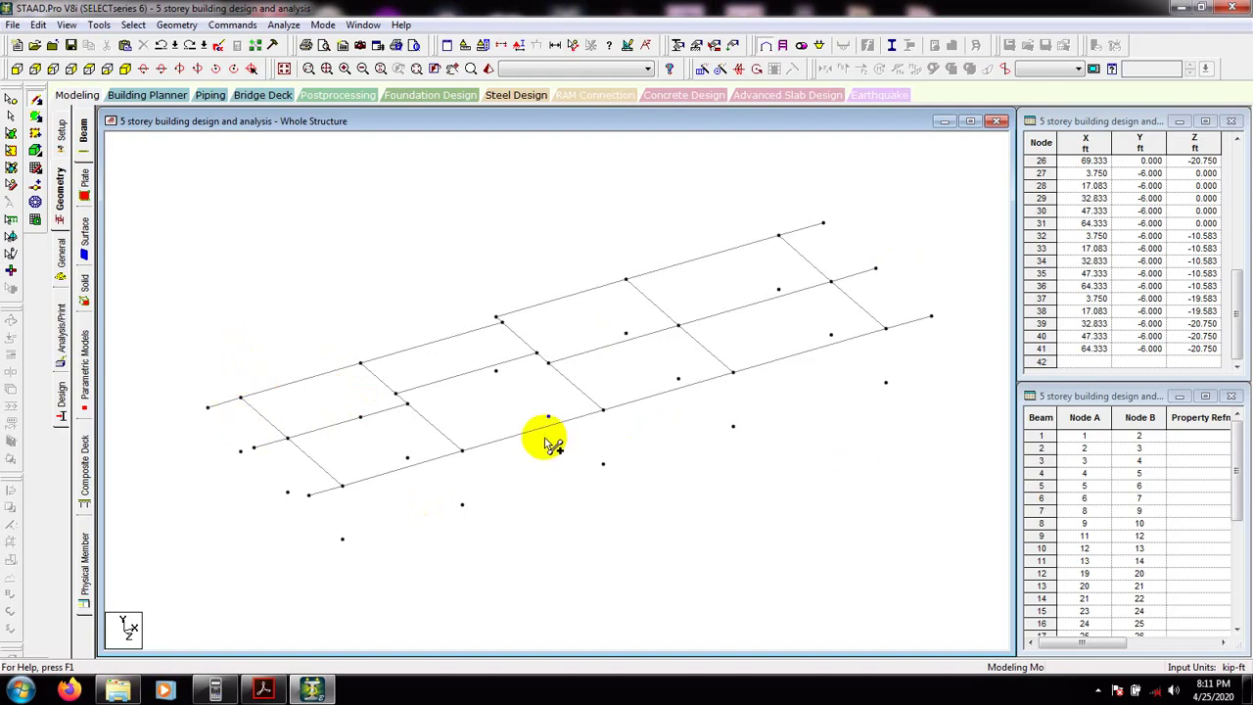
- Select all nodes of the structure and connect beams along the Y axis to generate the columns
{"action": "left_click", "coordinate": [37, 69]}
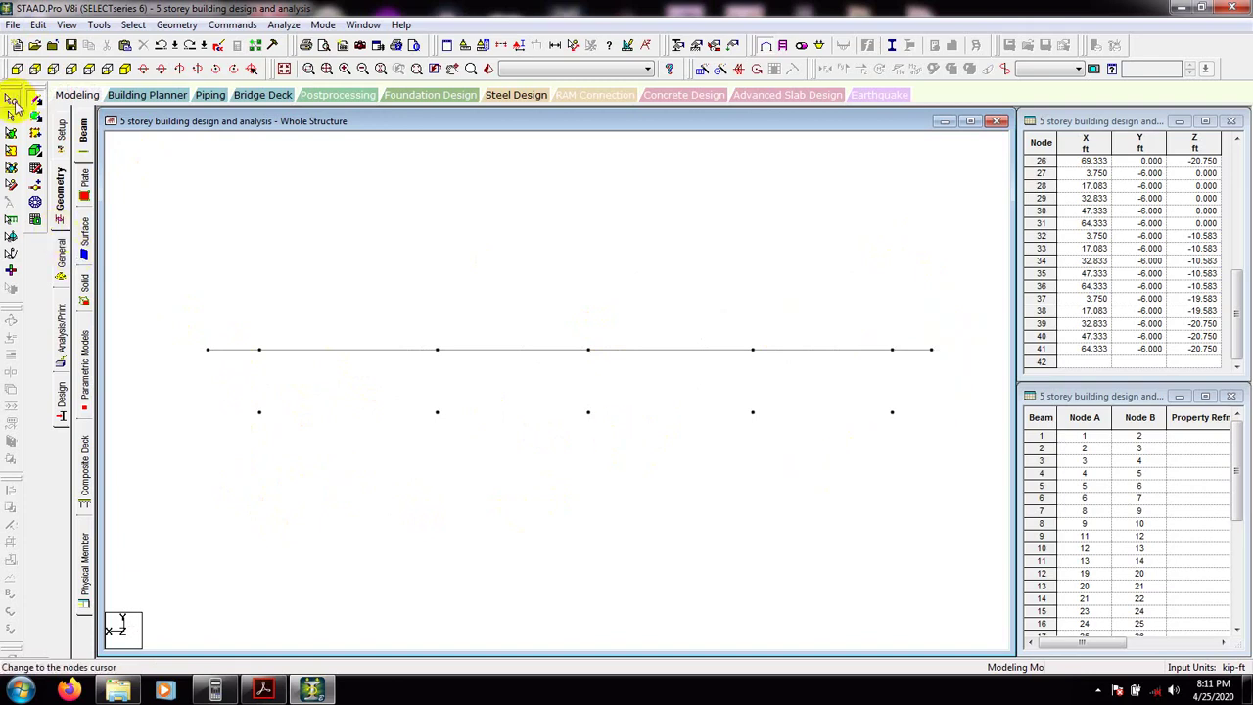
{"action": "left_click", "coordinate": [10, 101]}
{"action": "left_click_drag", "start_coordinate": [982, 299], "coordinate": [186, 452]}
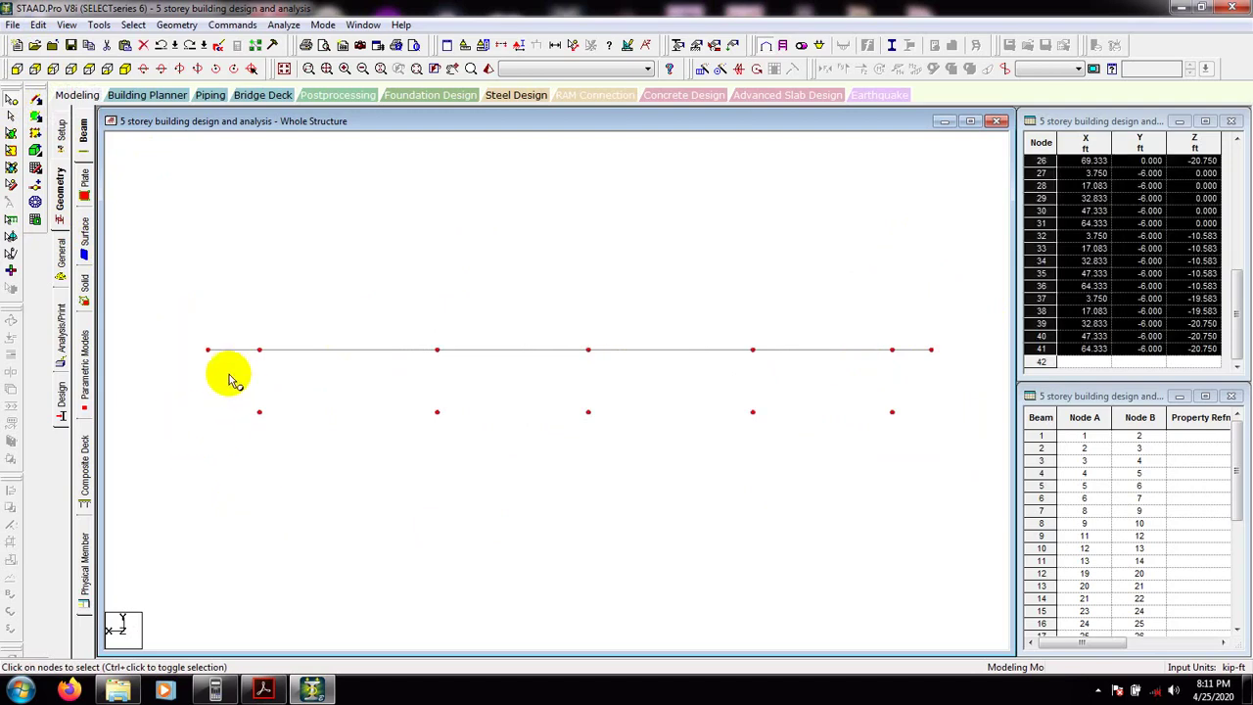
{"action": "left_click", "coordinate": [125, 69]}
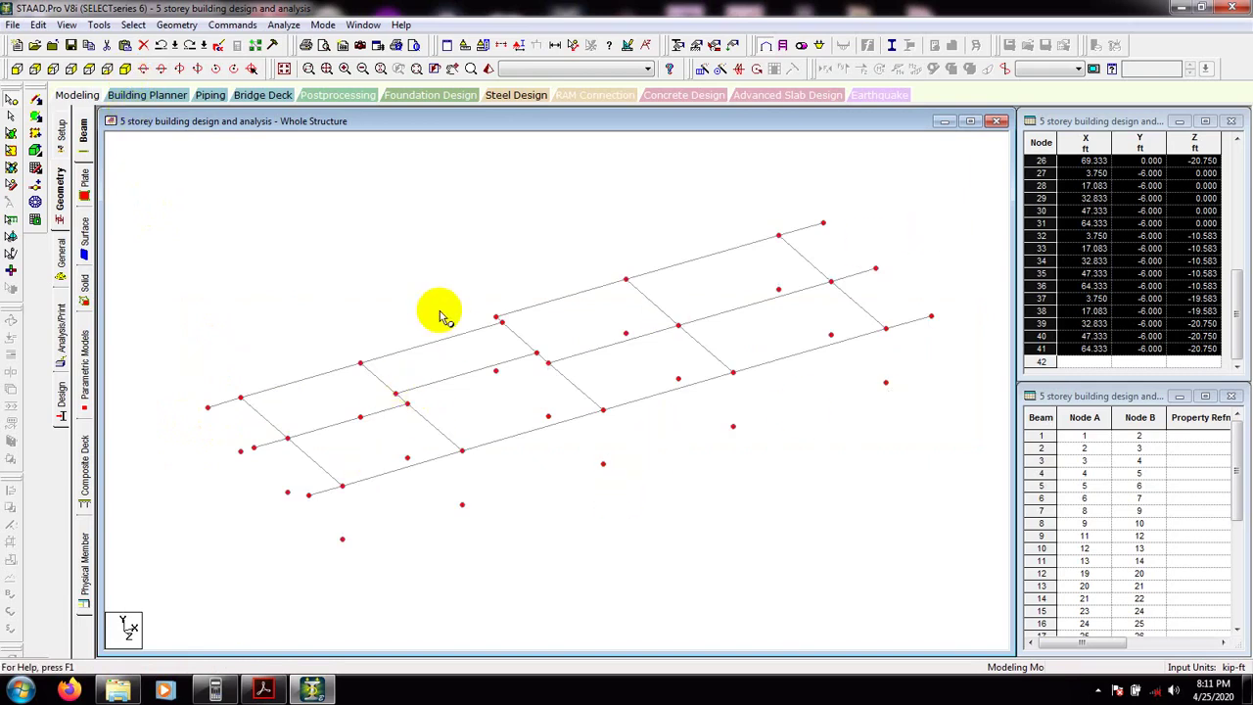
{"action": "left_click", "coordinate": [177, 25]}
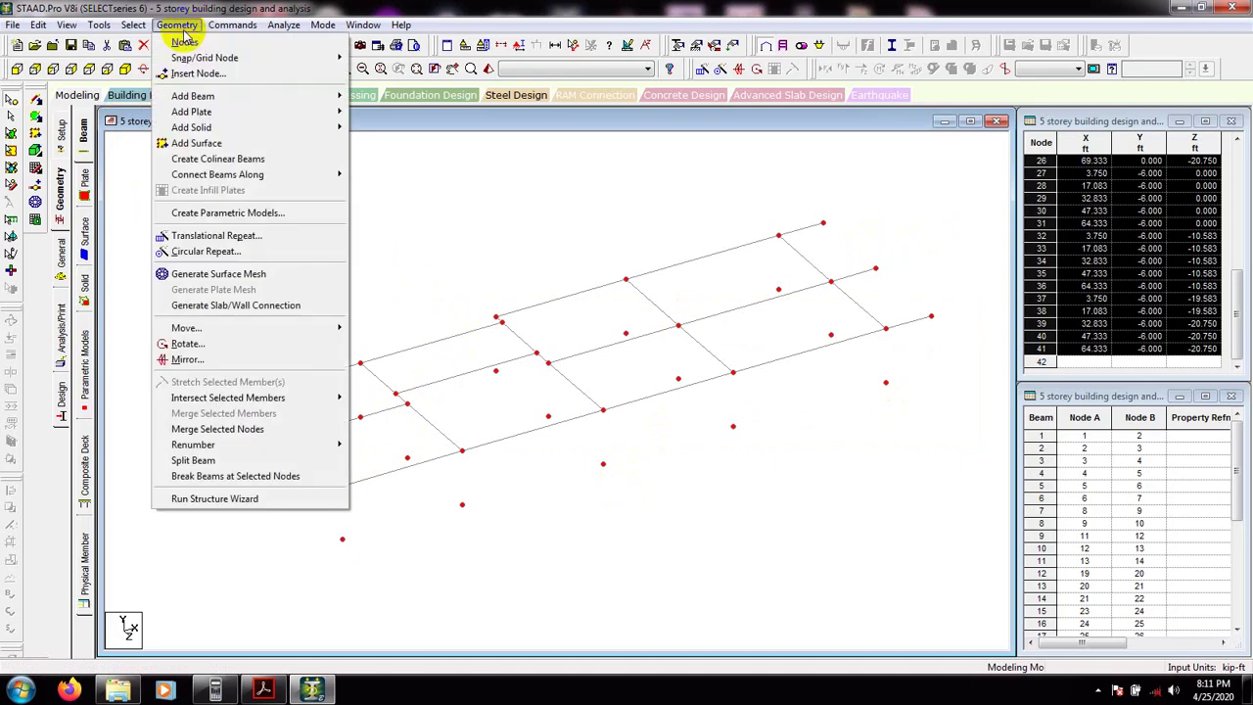
{"action": "mouse_move", "coordinate": [217, 182]}
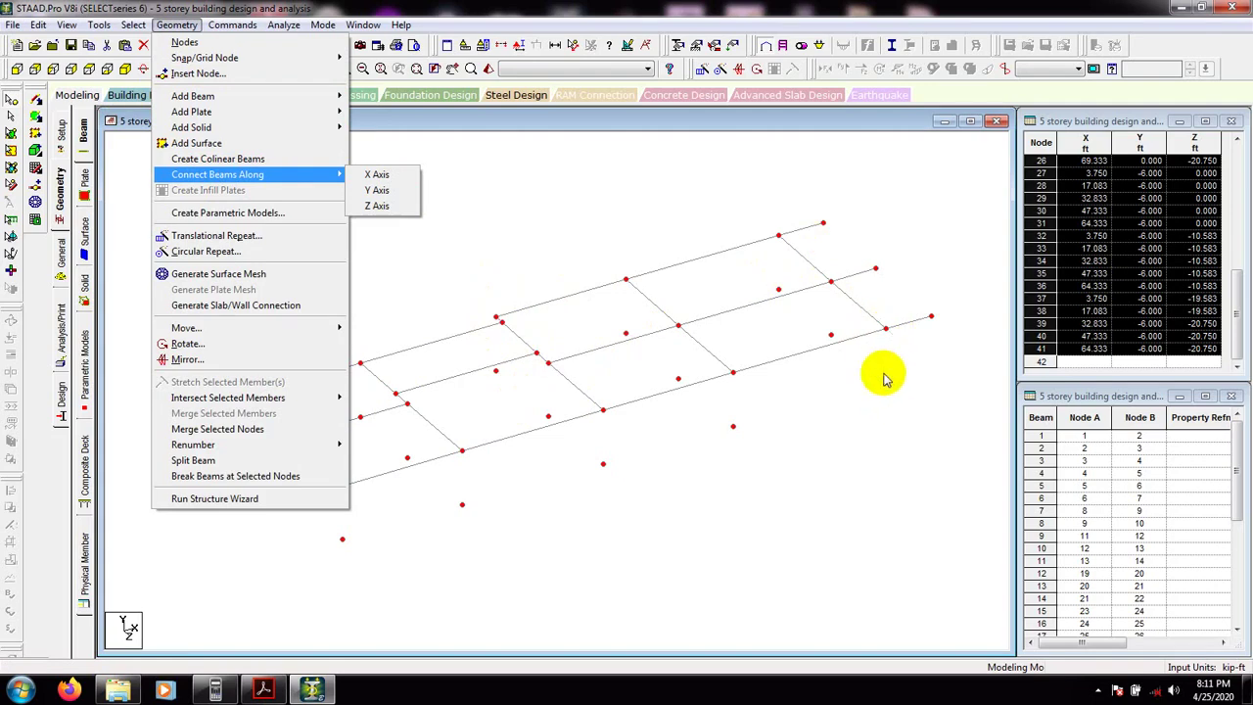
{"action": "left_click", "coordinate": [393, 192]}
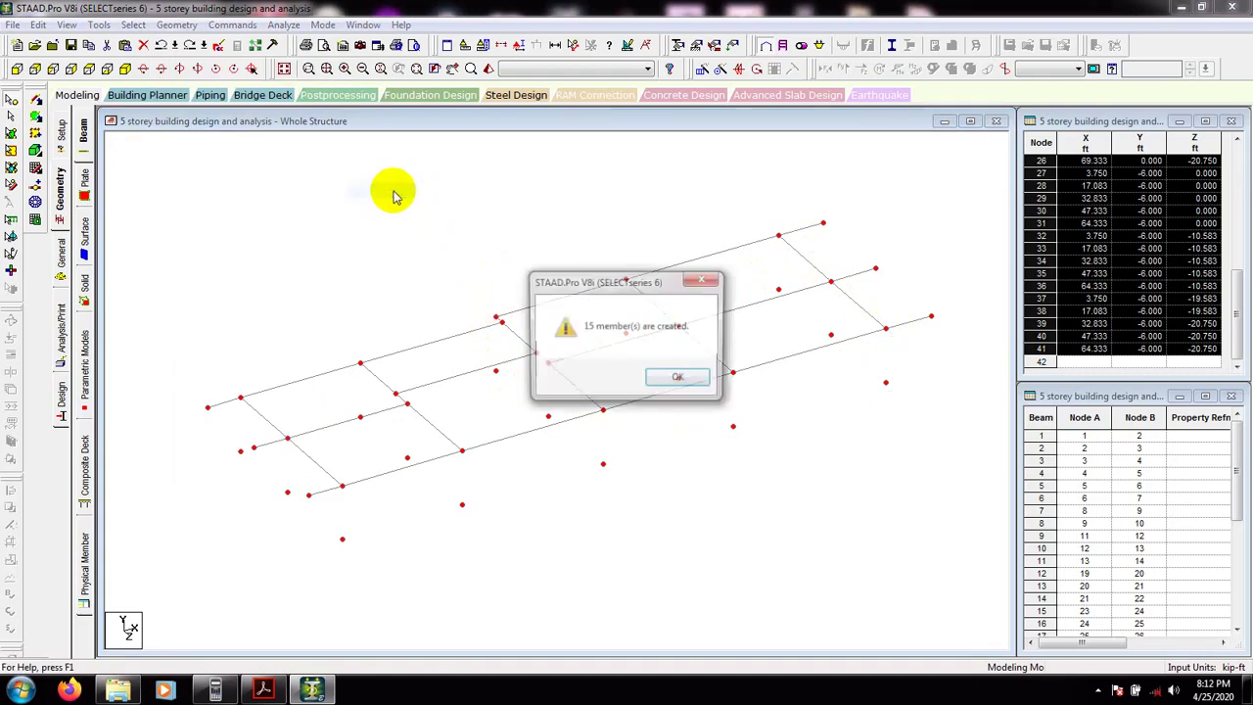
{"action": "left_click", "coordinate": [677, 380]}
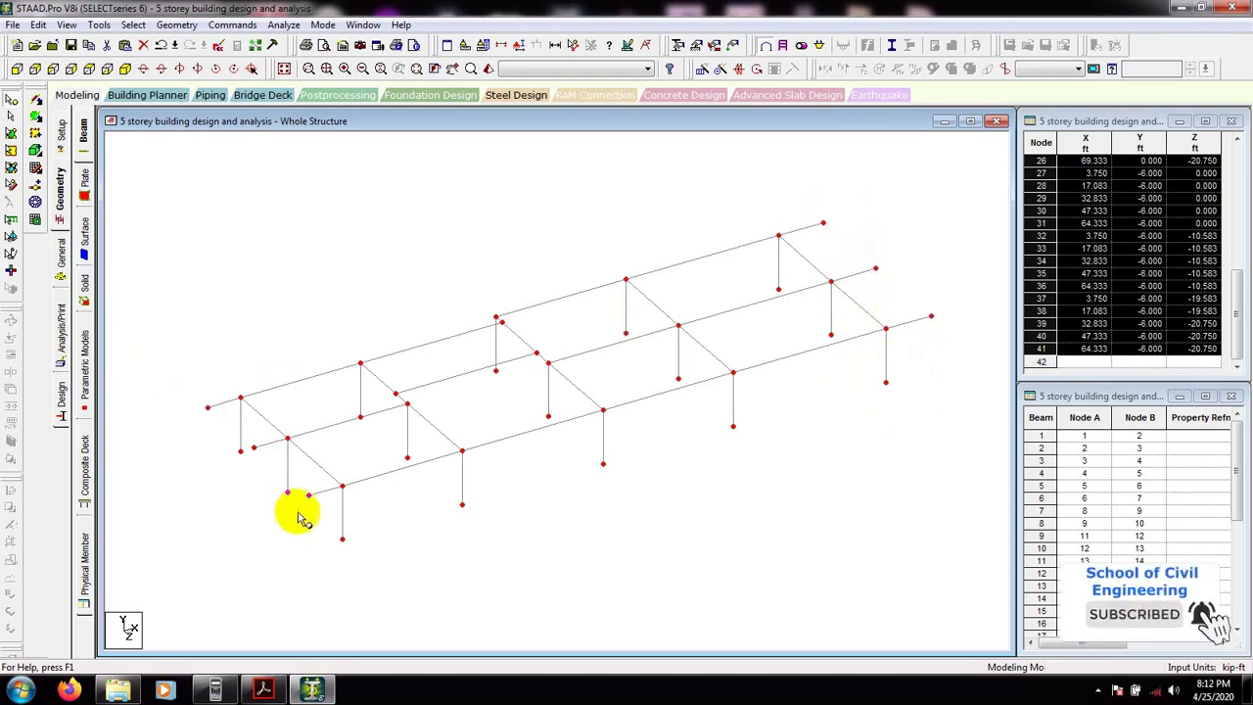
- Create a fixed support and assign it to all the column base nodes at Y = -6 ft
{"action": "left_click", "coordinate": [466, 530]}
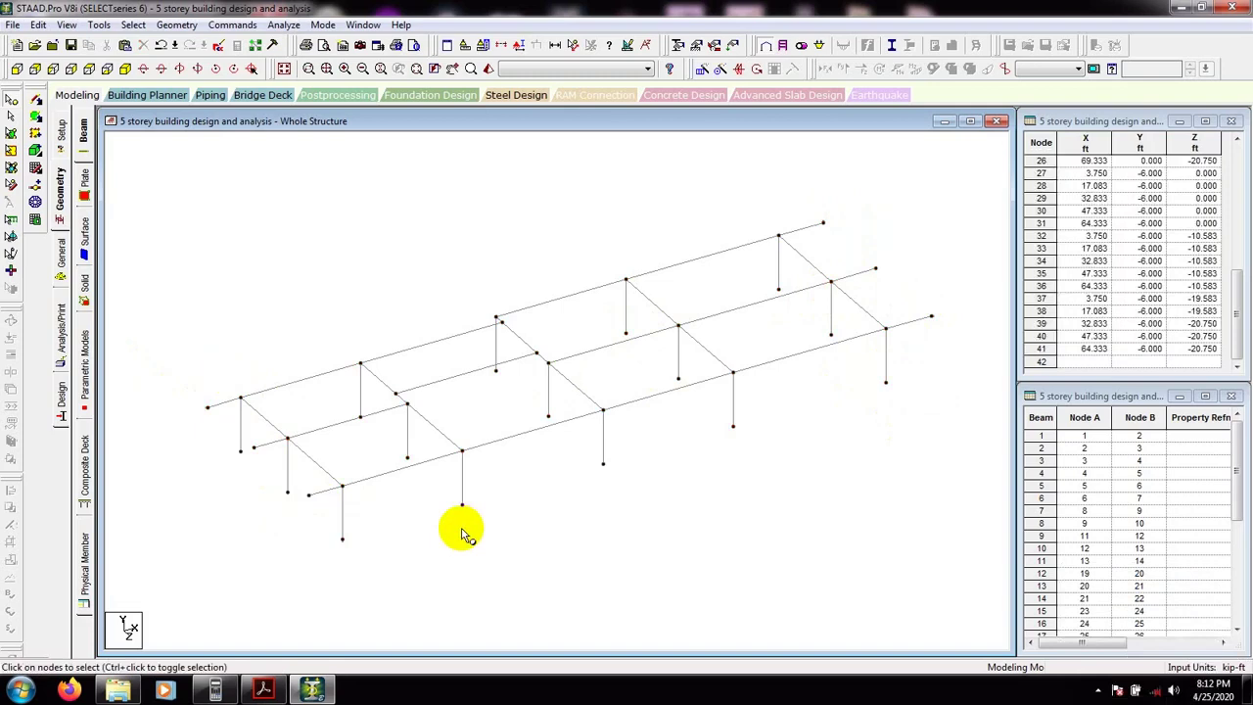
{"action": "left_click", "coordinate": [17, 70]}
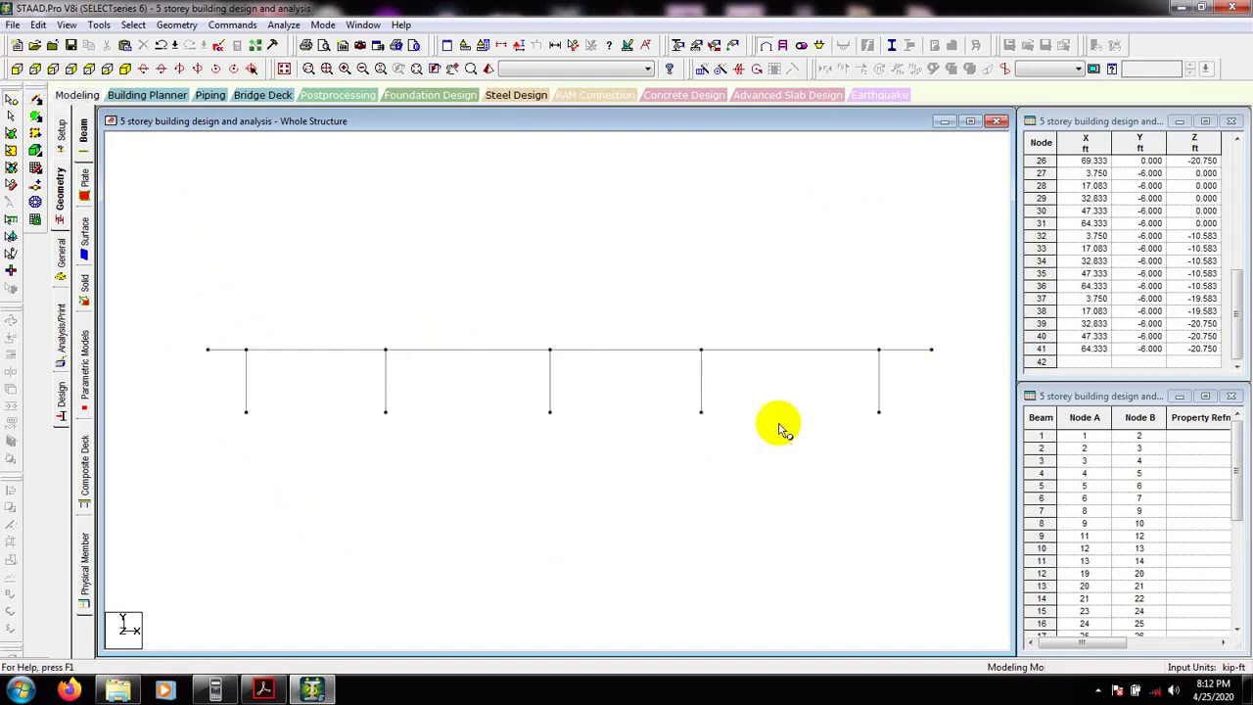
{"action": "left_click_drag", "start_coordinate": [908, 388], "coordinate": [180, 494]}
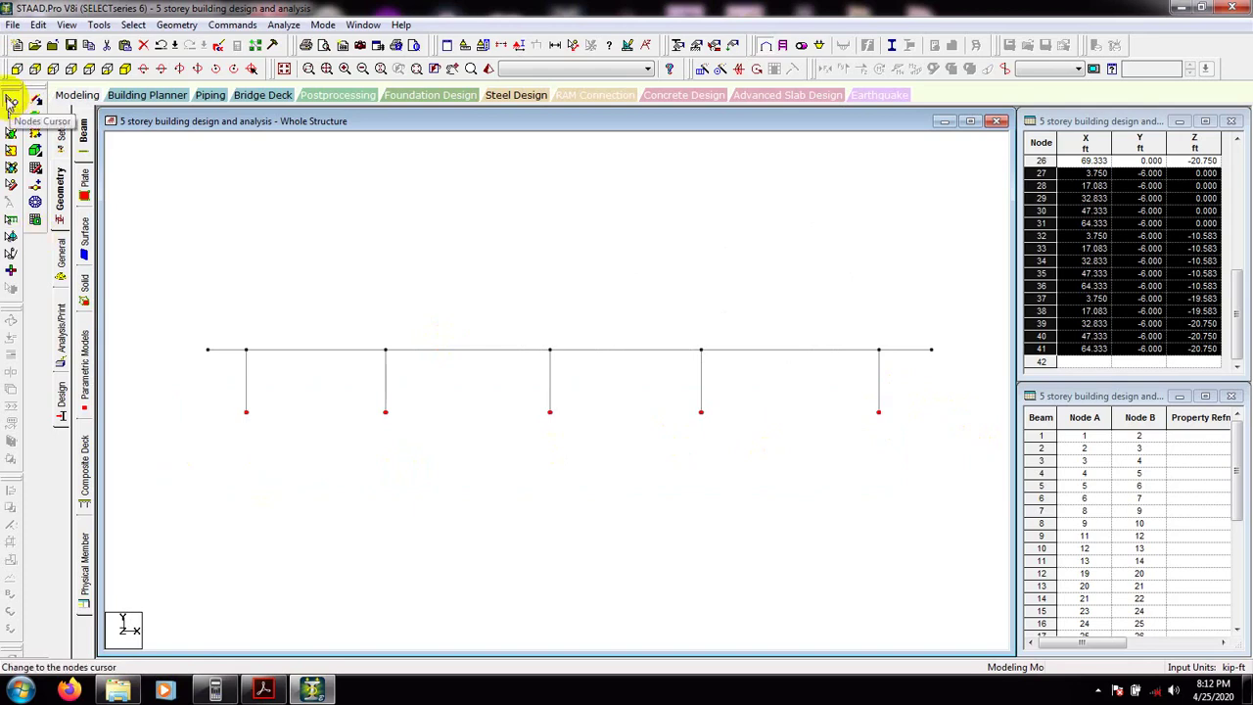
{"action": "left_click", "coordinate": [697, 49]}
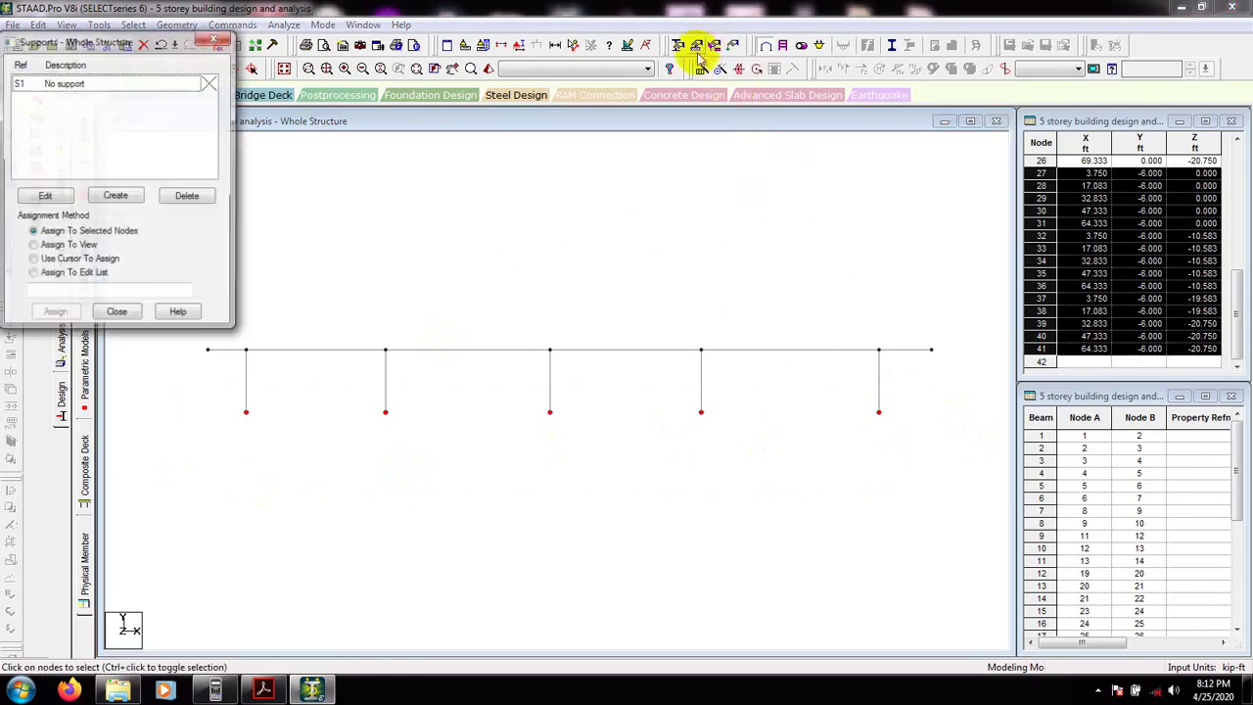
{"action": "left_click_drag", "start_coordinate": [79, 39], "coordinate": [822, 17]}
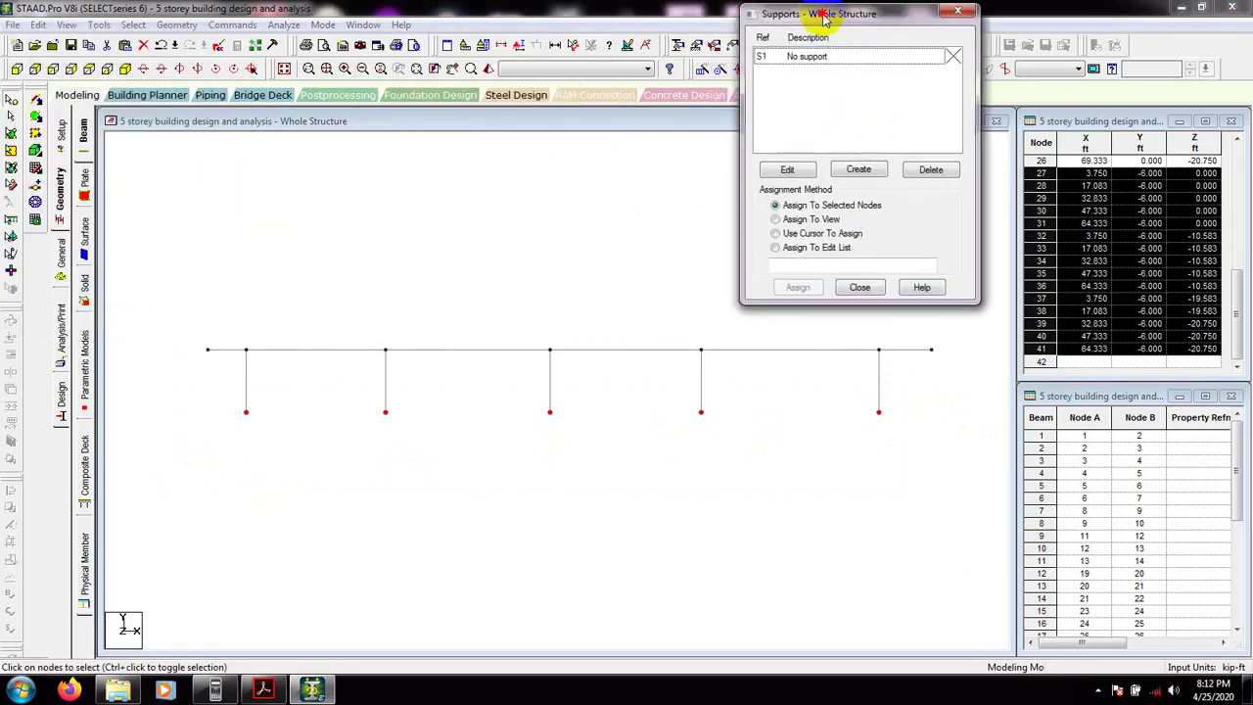
{"action": "left_click", "coordinate": [860, 171]}
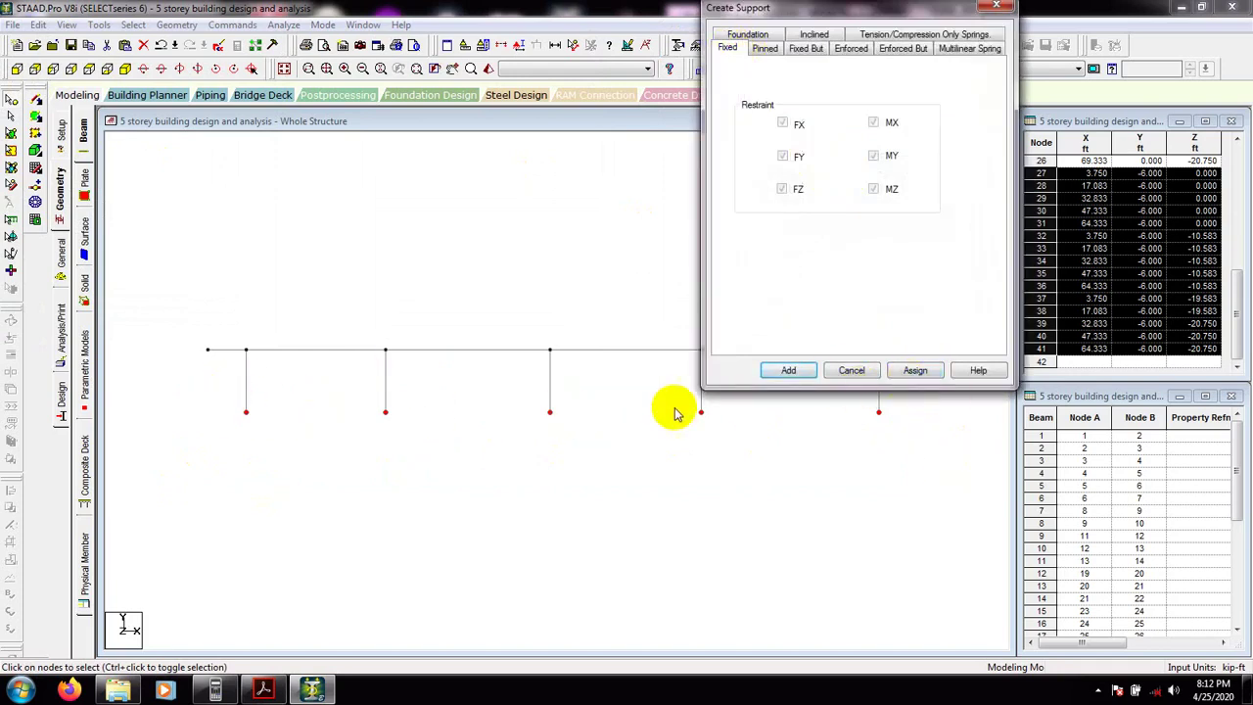
{"action": "left_click", "coordinate": [911, 369]}
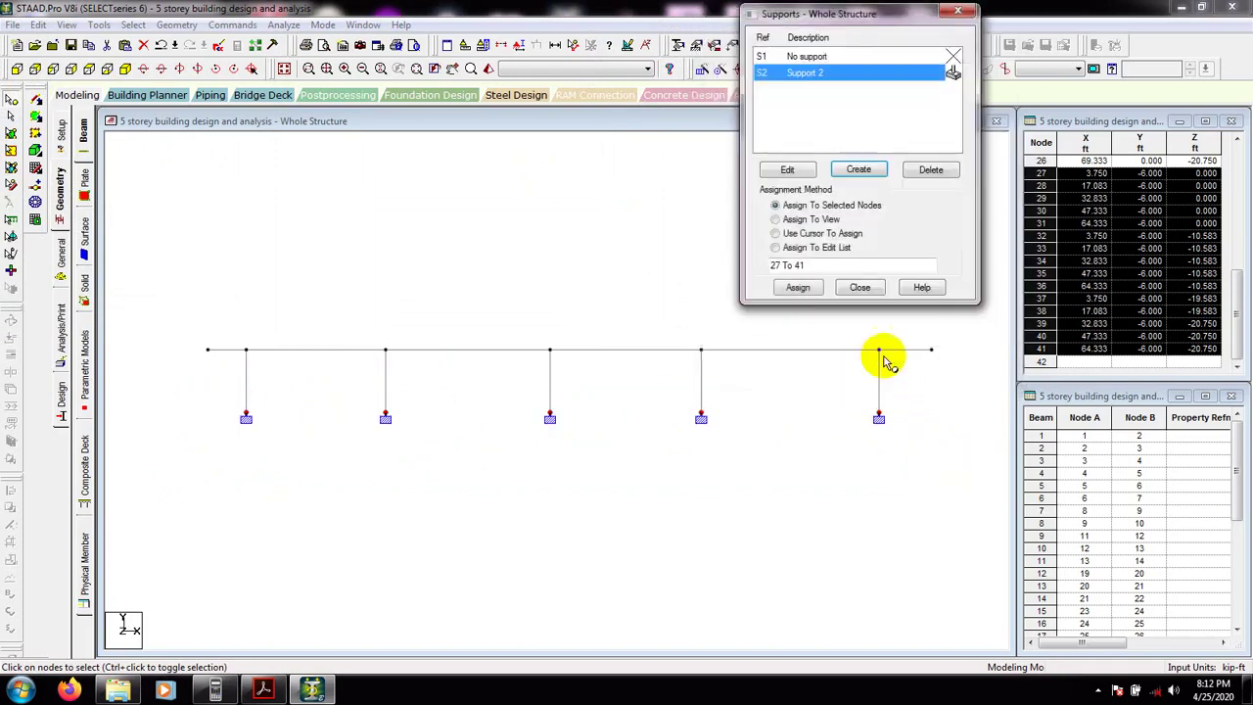
{"action": "left_click", "coordinate": [864, 285]}
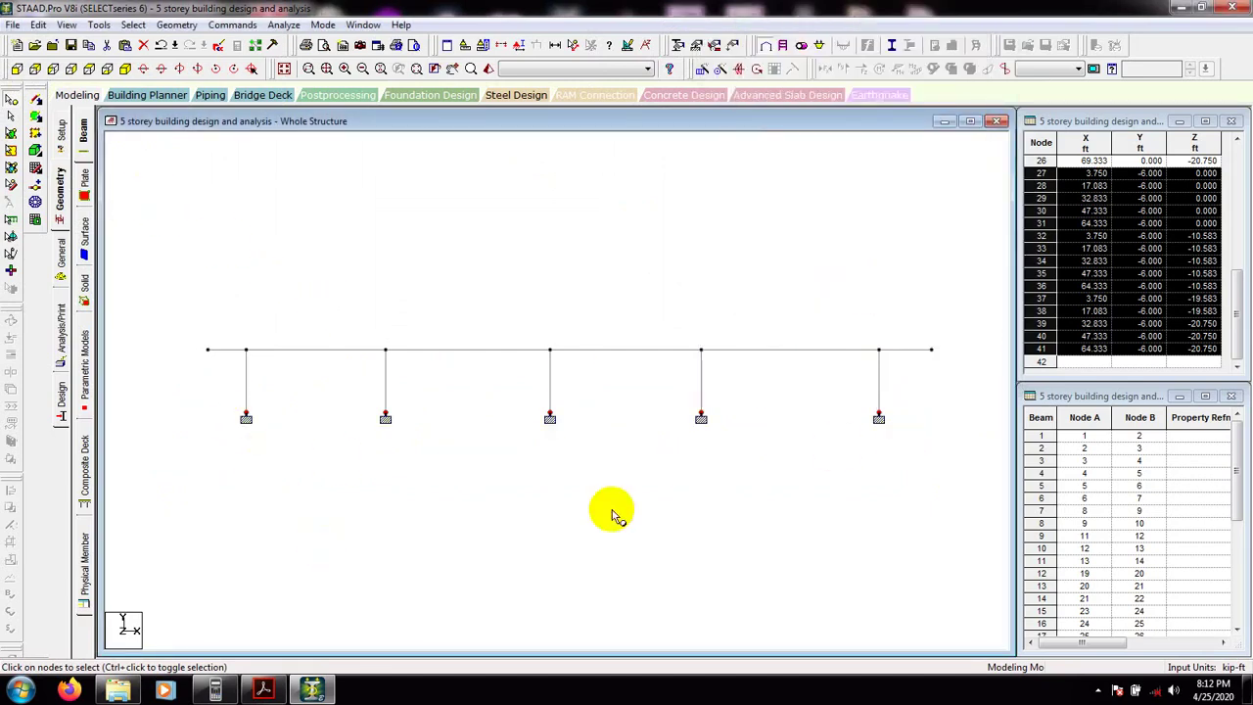
- Select the 15 column nodes at grade beam level and repeat them along Y in 5 linked steps of 10 ft using Translational Repeat
{"action": "left_click", "coordinate": [128, 72]}
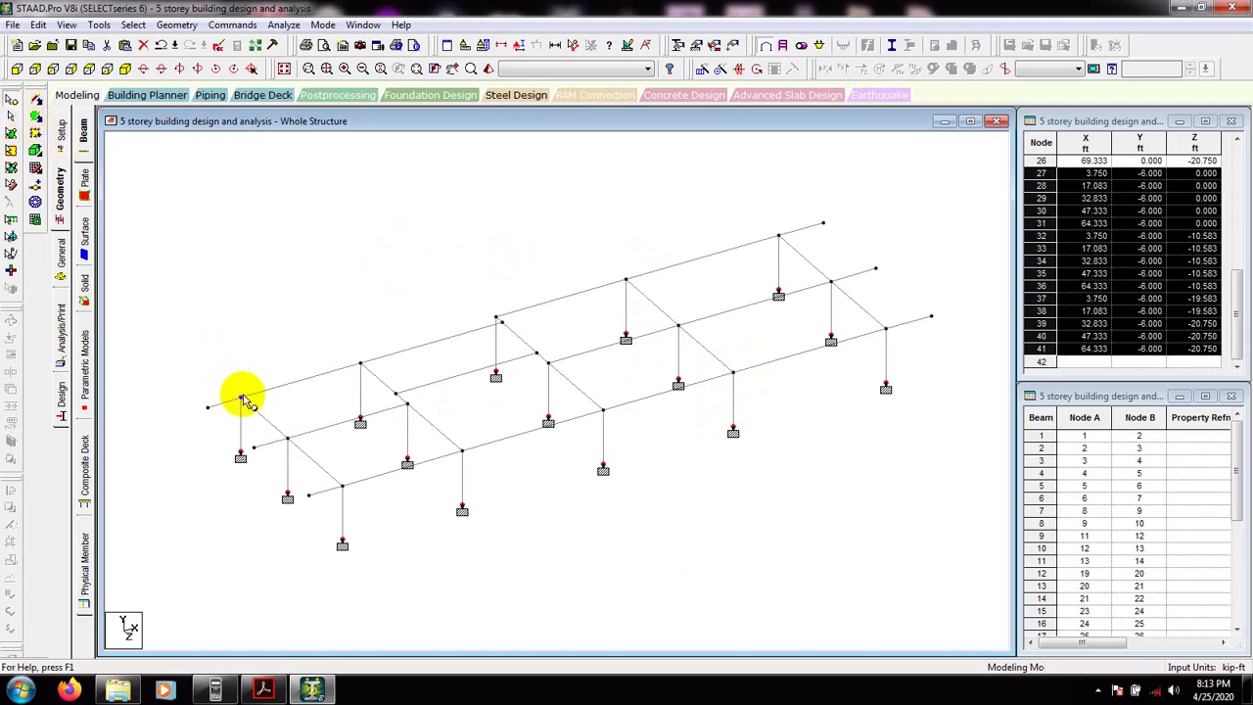
{"action": "left_click", "coordinate": [253, 337]}
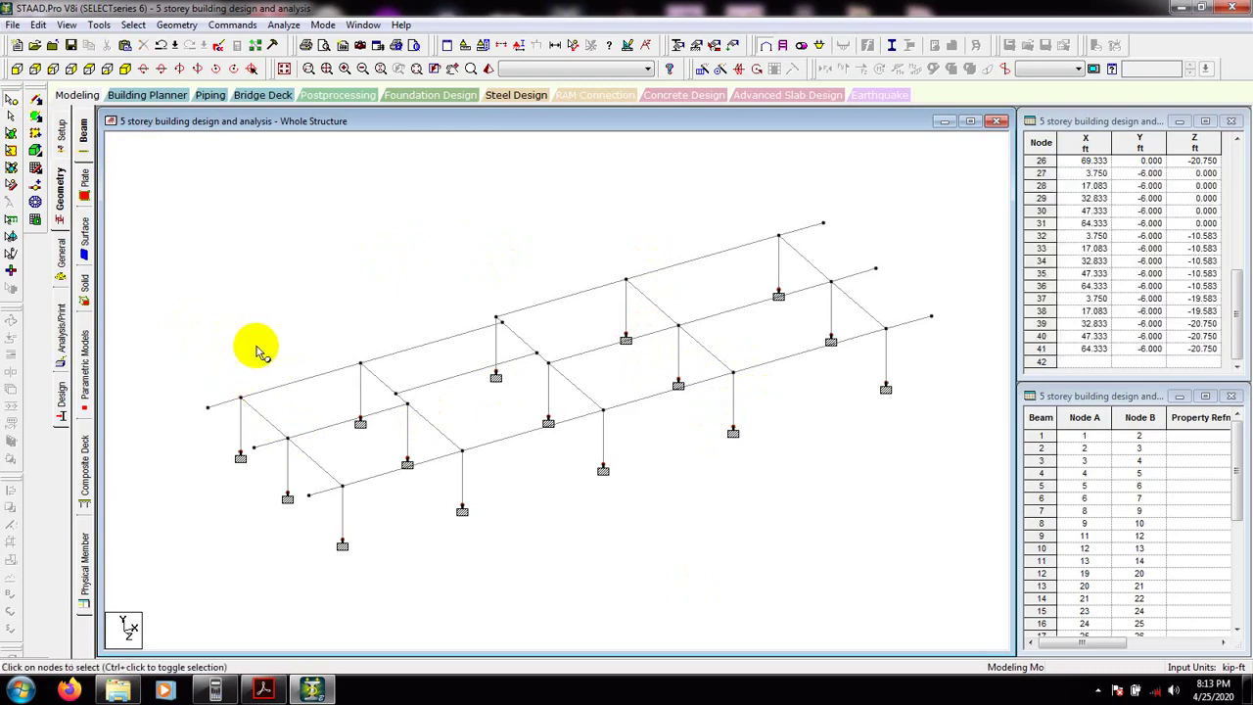
{"action": "left_click", "coordinate": [341, 484]}
{"action": "left_click", "coordinate": [462, 451], "text": "ctrl"}
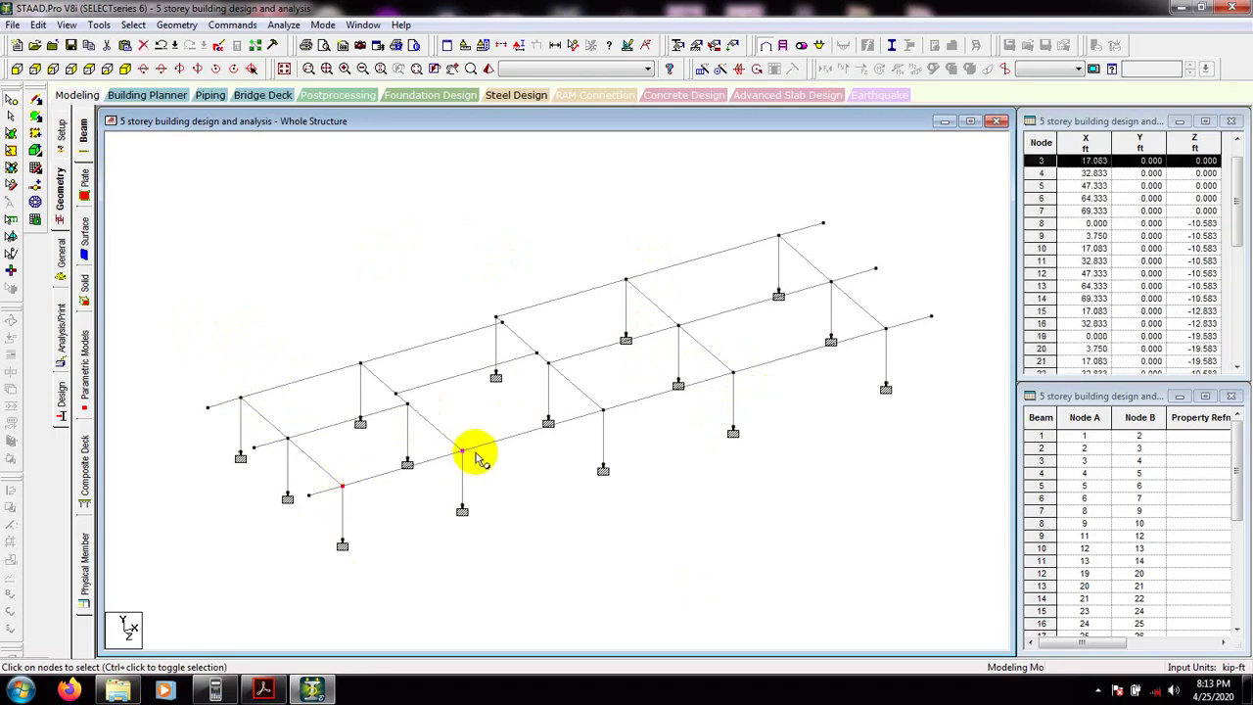
{"action": "left_click", "coordinate": [603, 410], "text": "ctrl"}
{"action": "left_click", "coordinate": [733, 374], "text": "ctrl"}
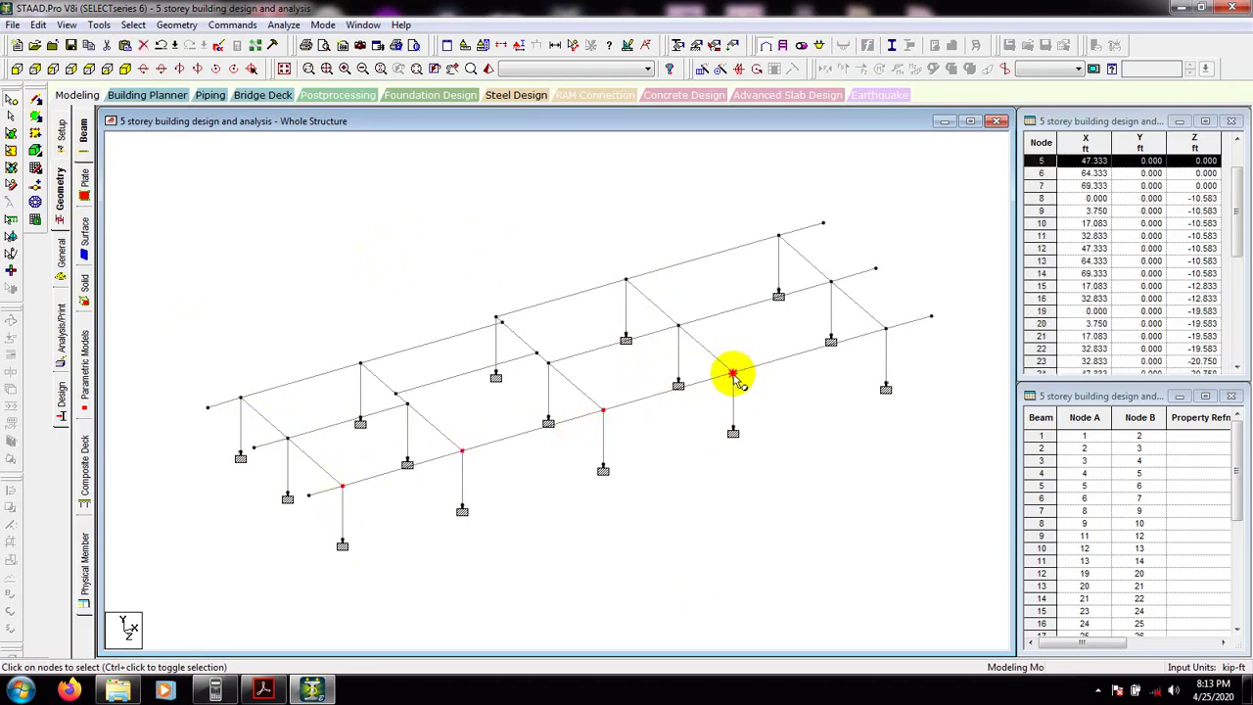
{"action": "left_click", "coordinate": [885, 327], "text": "ctrl"}
{"action": "left_click", "coordinate": [828, 283], "text": "ctrl"}
{"action": "left_click", "coordinate": [778, 236], "text": "ctrl"}
{"action": "left_click", "coordinate": [677, 326], "text": "ctrl"}
{"action": "left_click", "coordinate": [626, 280], "text": "ctrl"}
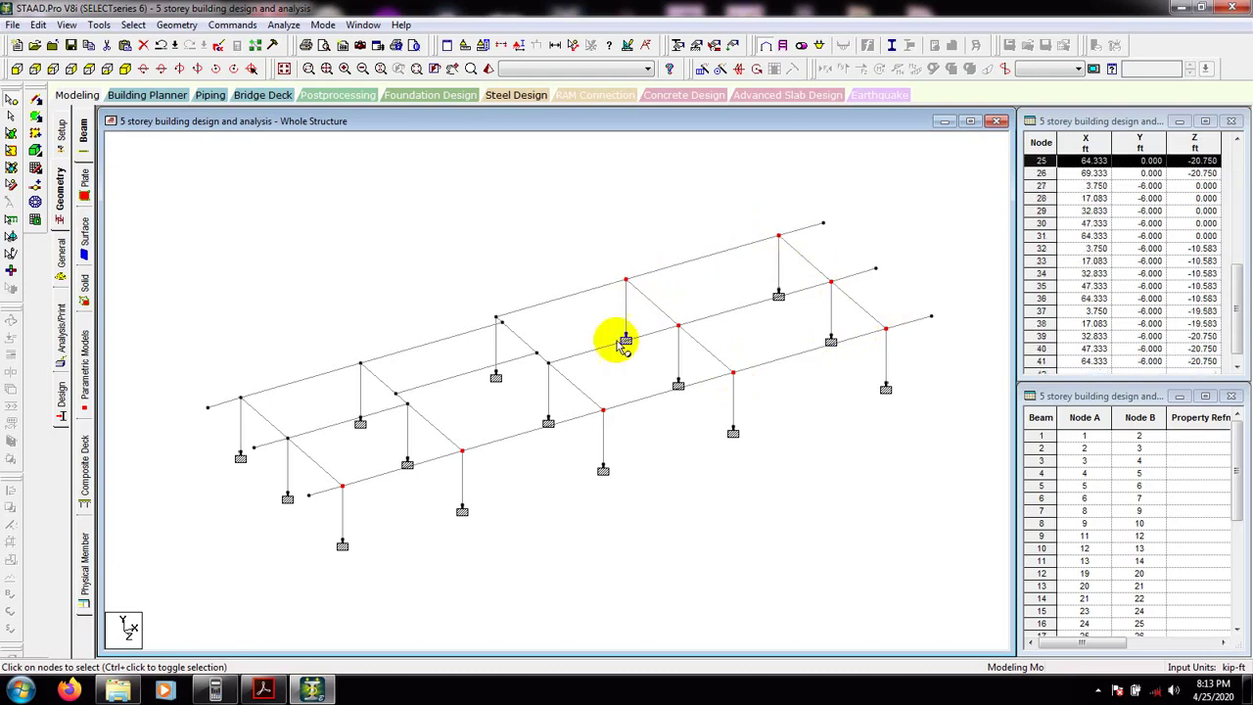
{"action": "left_click", "coordinate": [548, 362], "text": "ctrl"}
{"action": "left_click", "coordinate": [497, 319], "text": "ctrl"}
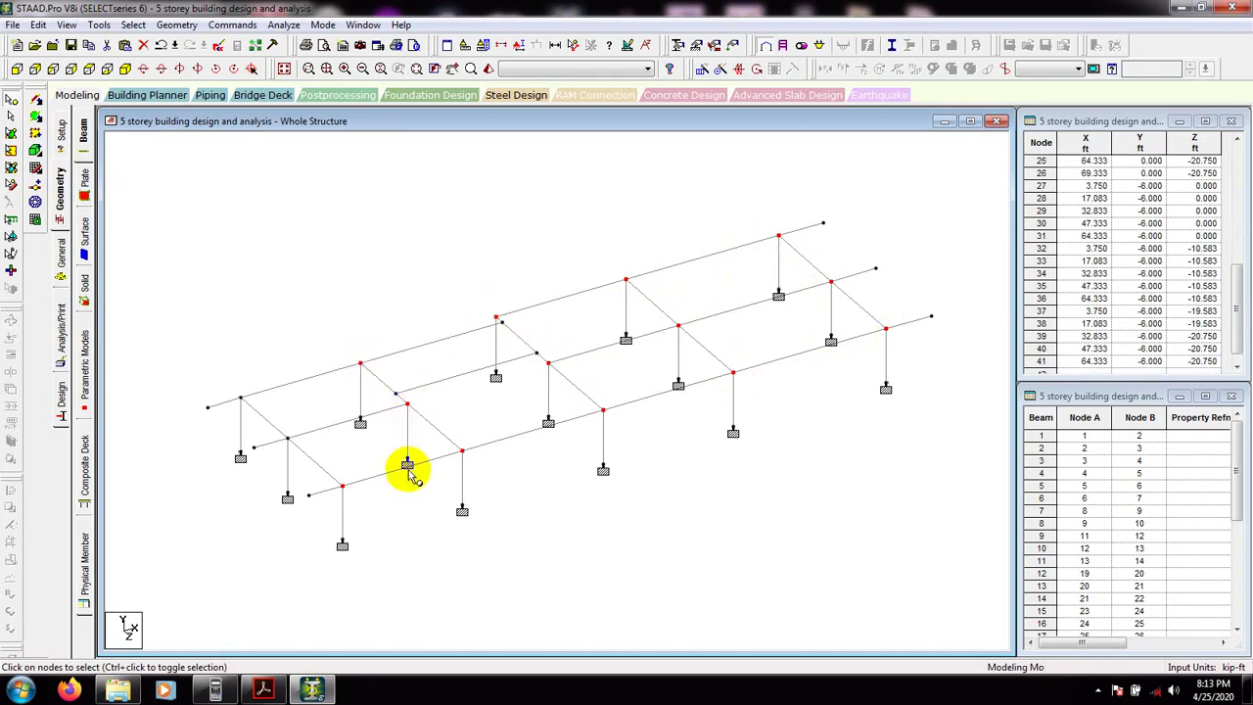
{"action": "left_click", "coordinate": [288, 439], "text": "ctrl"}
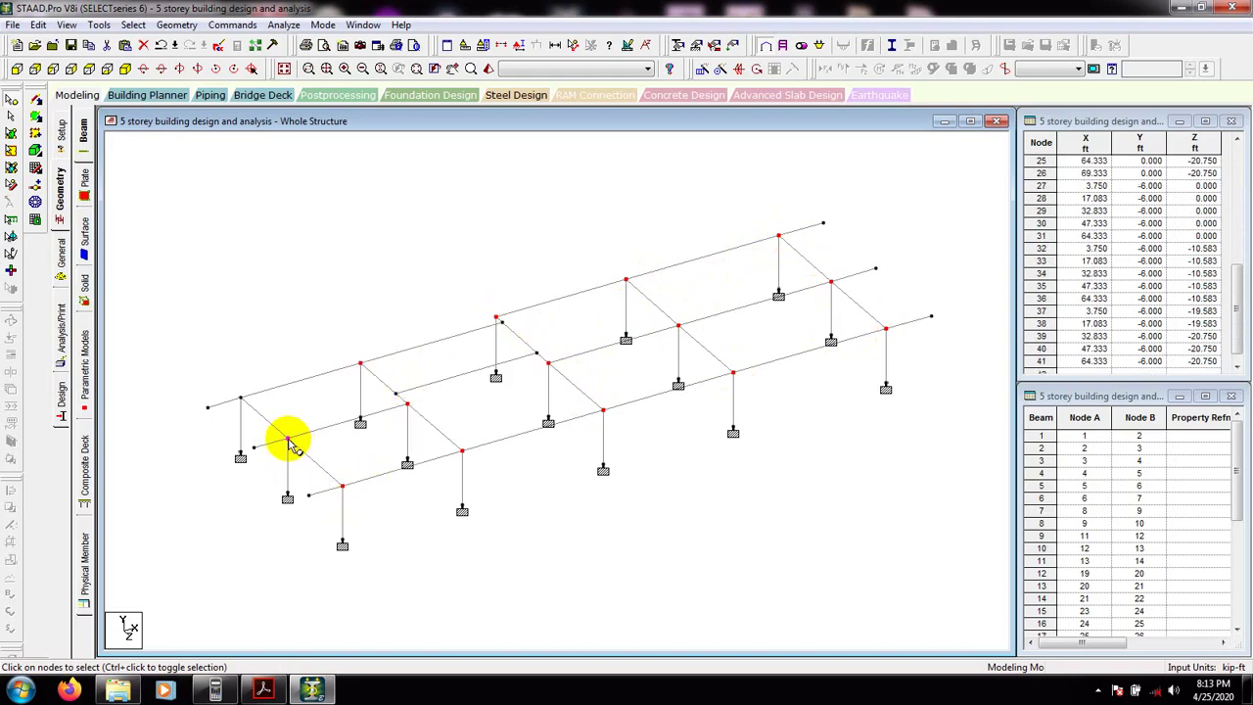
{"action": "left_click", "coordinate": [241, 399], "text": "ctrl"}
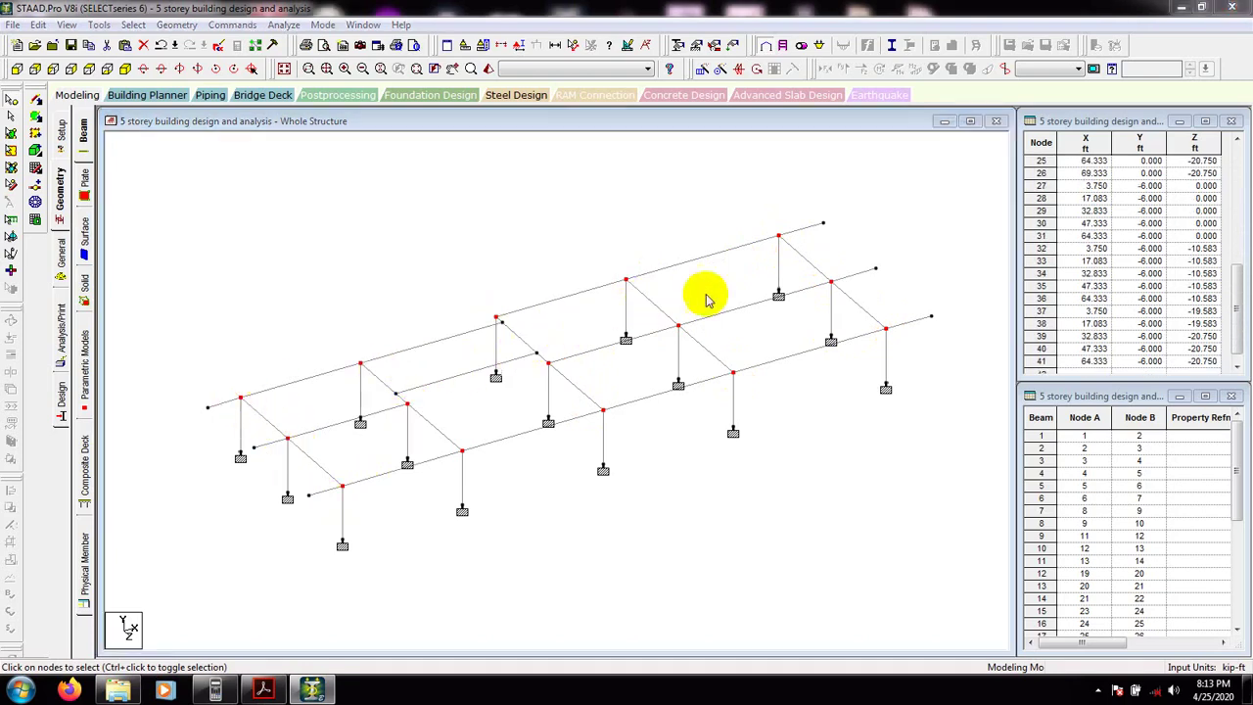
{"action": "left_click", "coordinate": [679, 381]}
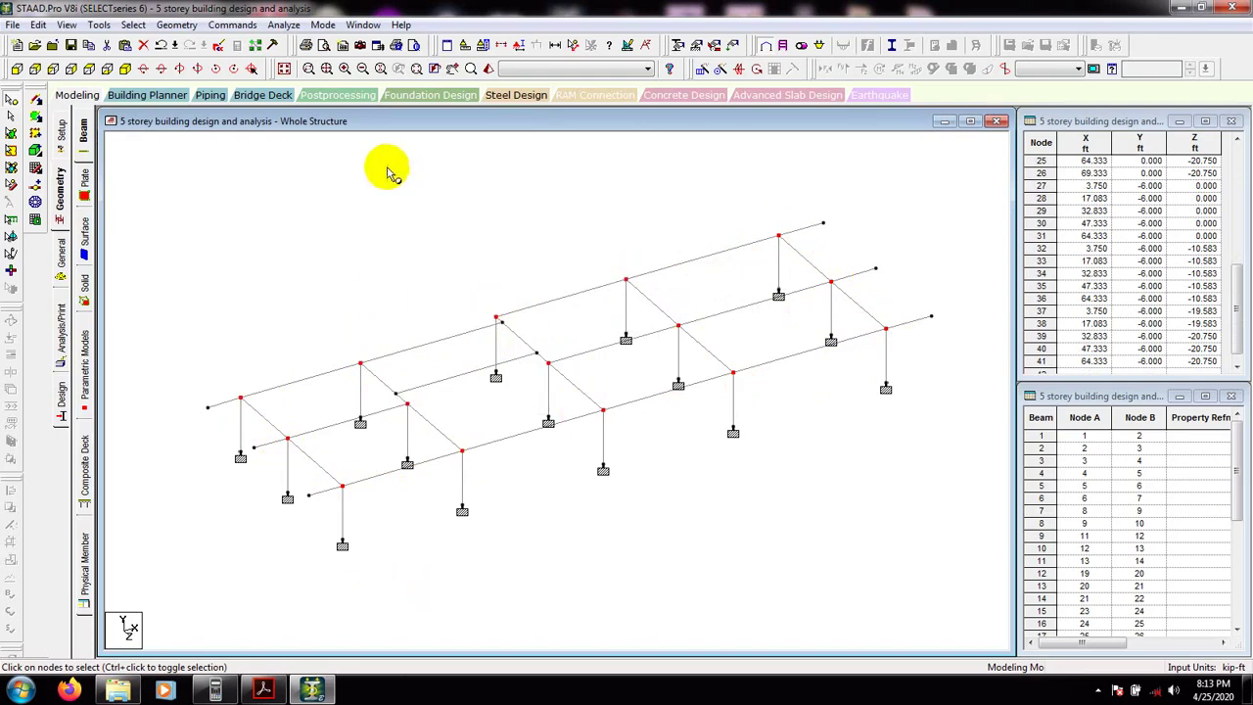
{"action": "left_click", "coordinate": [704, 71]}
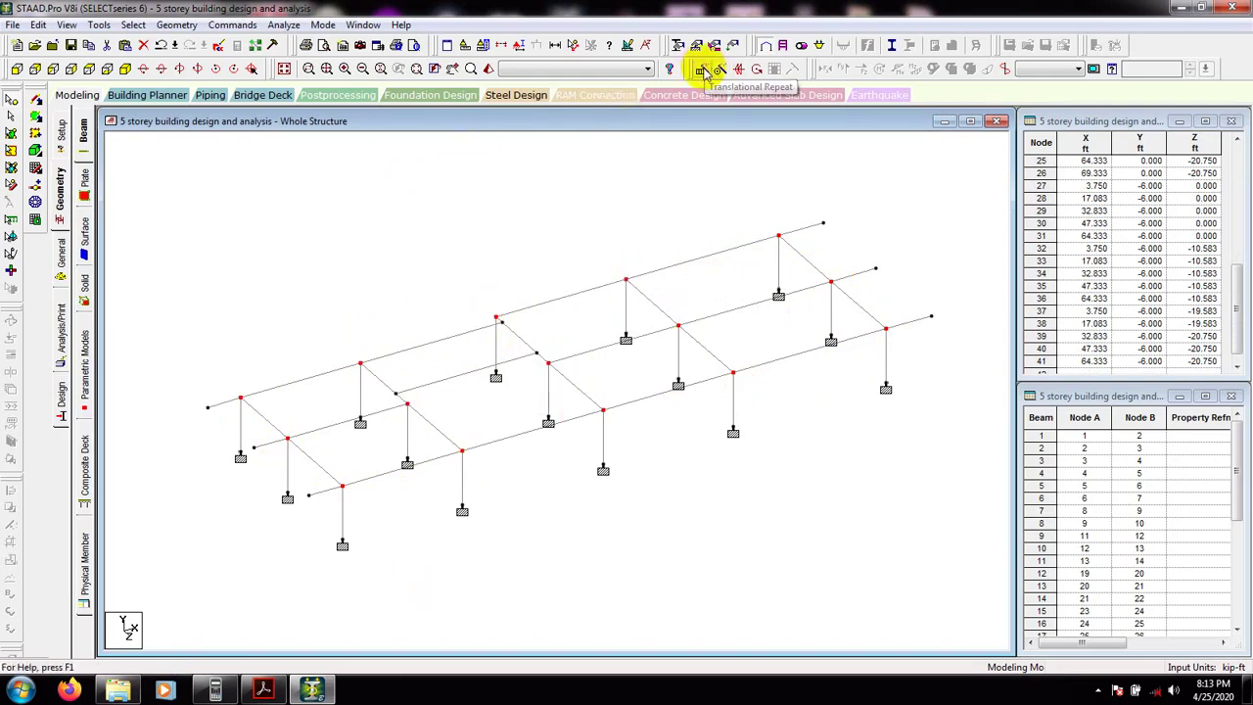
{"action": "left_click_drag", "start_coordinate": [720, 245], "coordinate": [557, 192]}
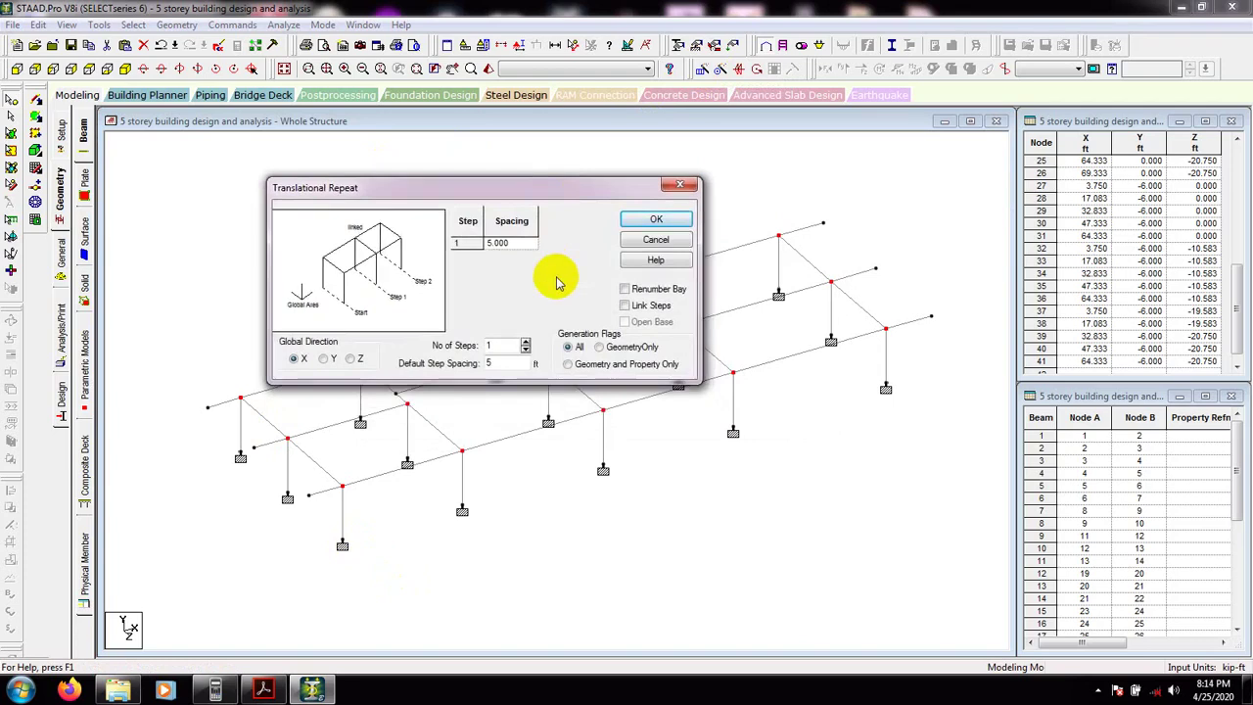
{"action": "double_click", "coordinate": [491, 346]}
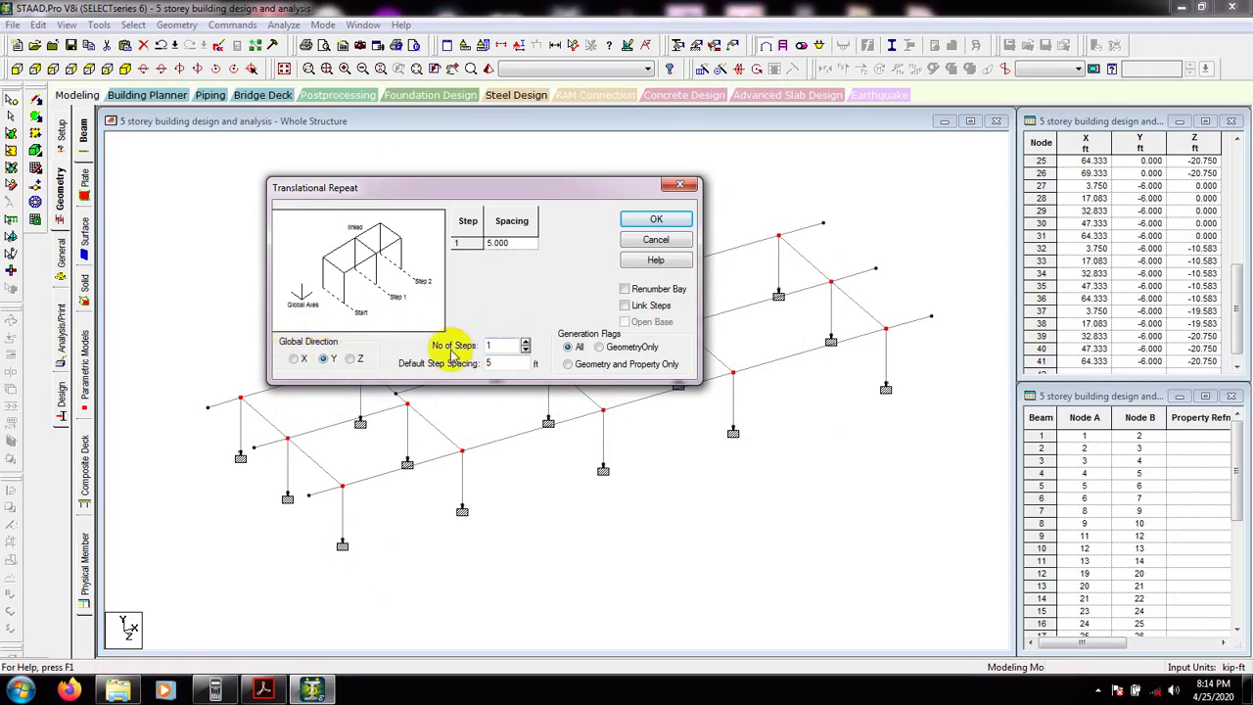
{"action": "double_click", "coordinate": [490, 345]}
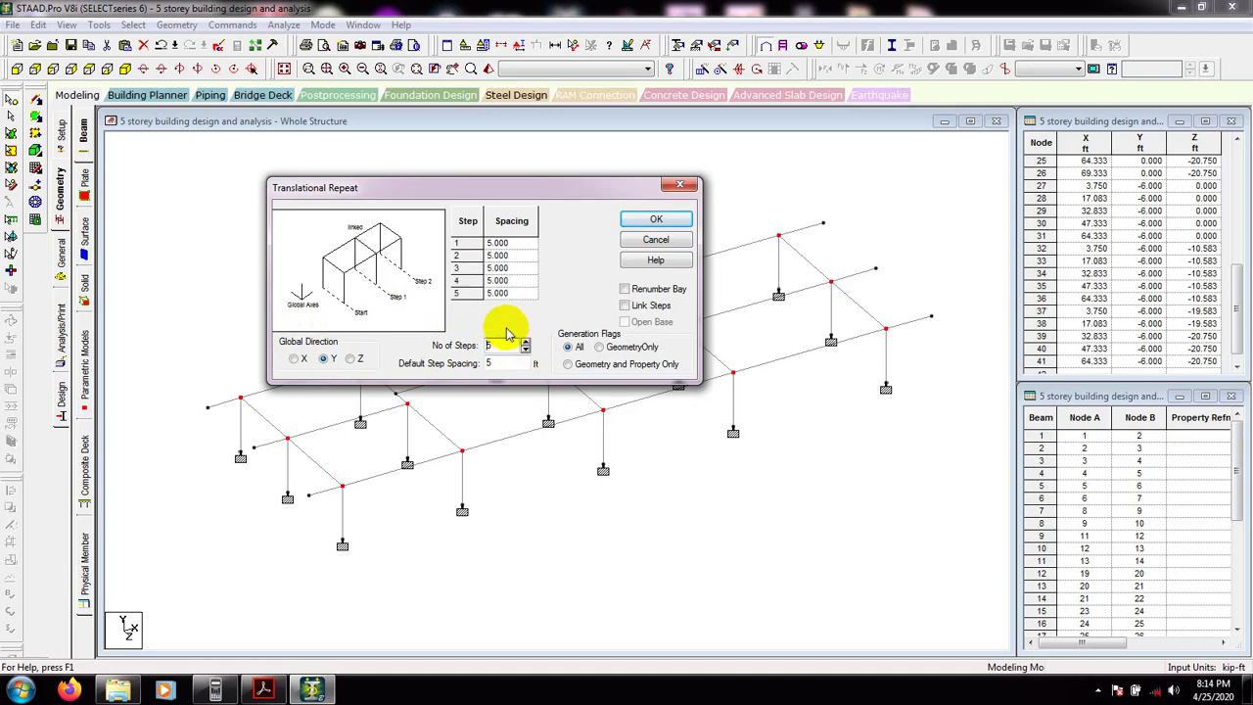
{"action": "double_click", "coordinate": [492, 361]}
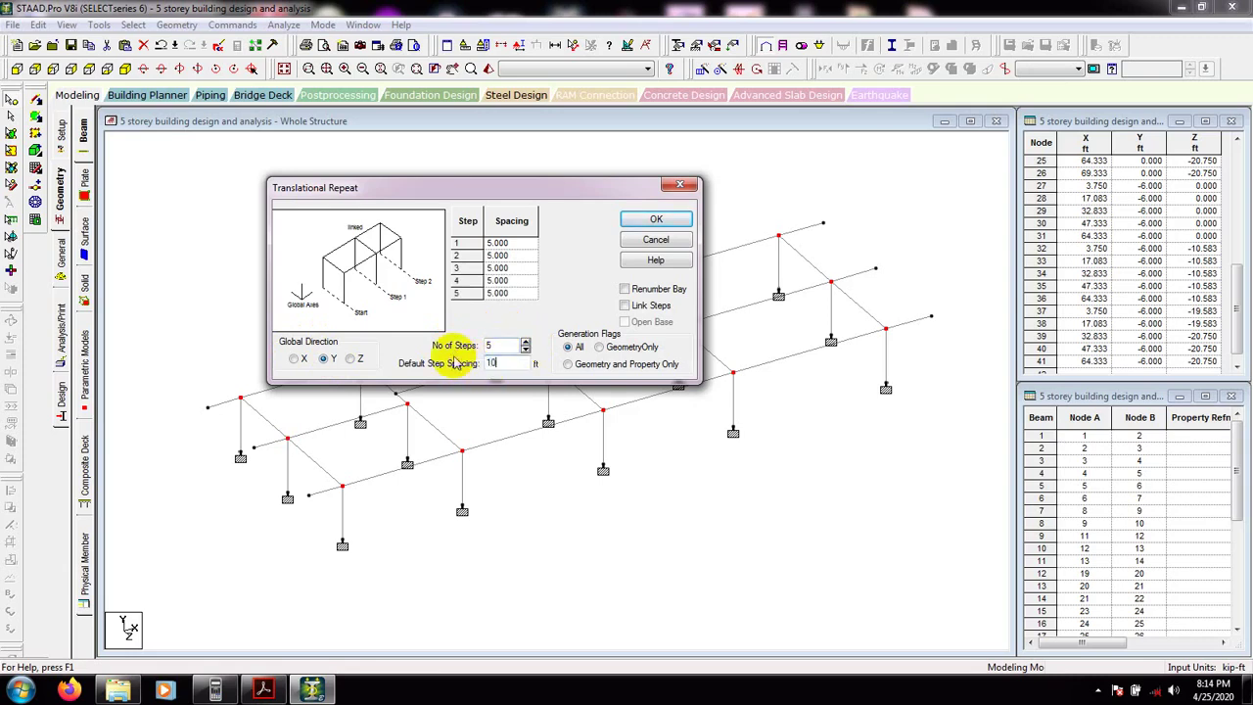
{"action": "left_click", "coordinate": [507, 348]}
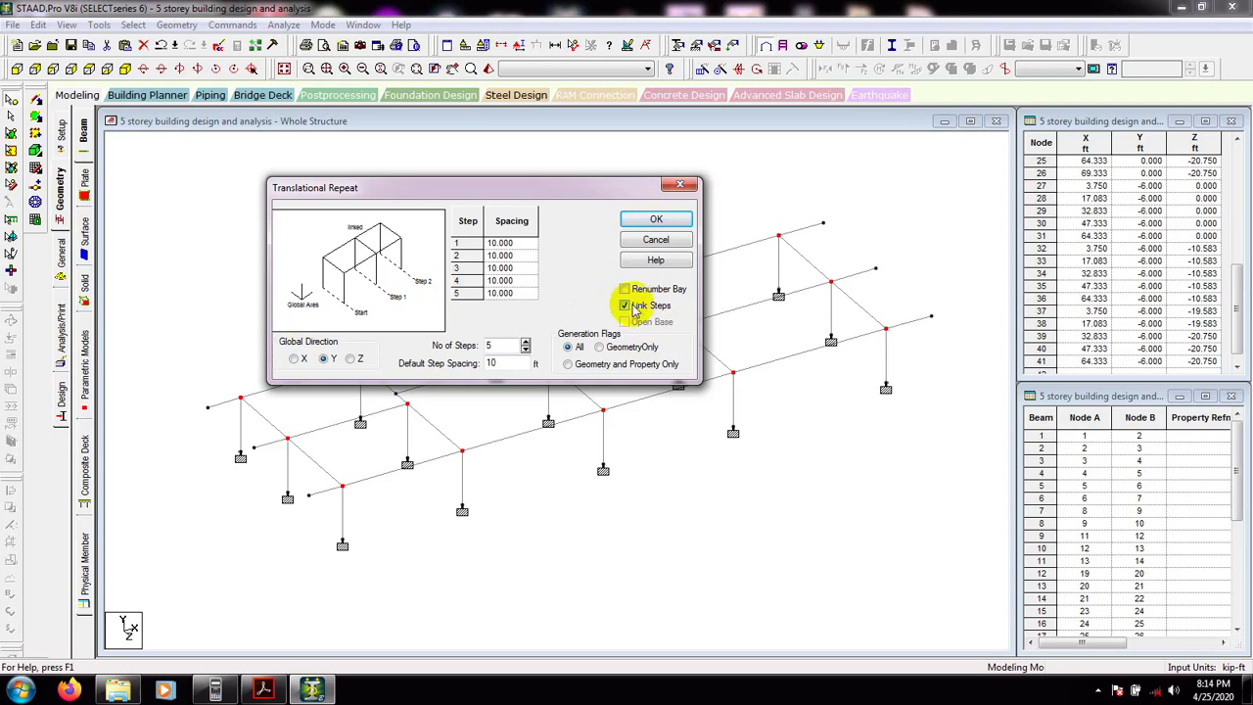
{"action": "left_click", "coordinate": [665, 217]}
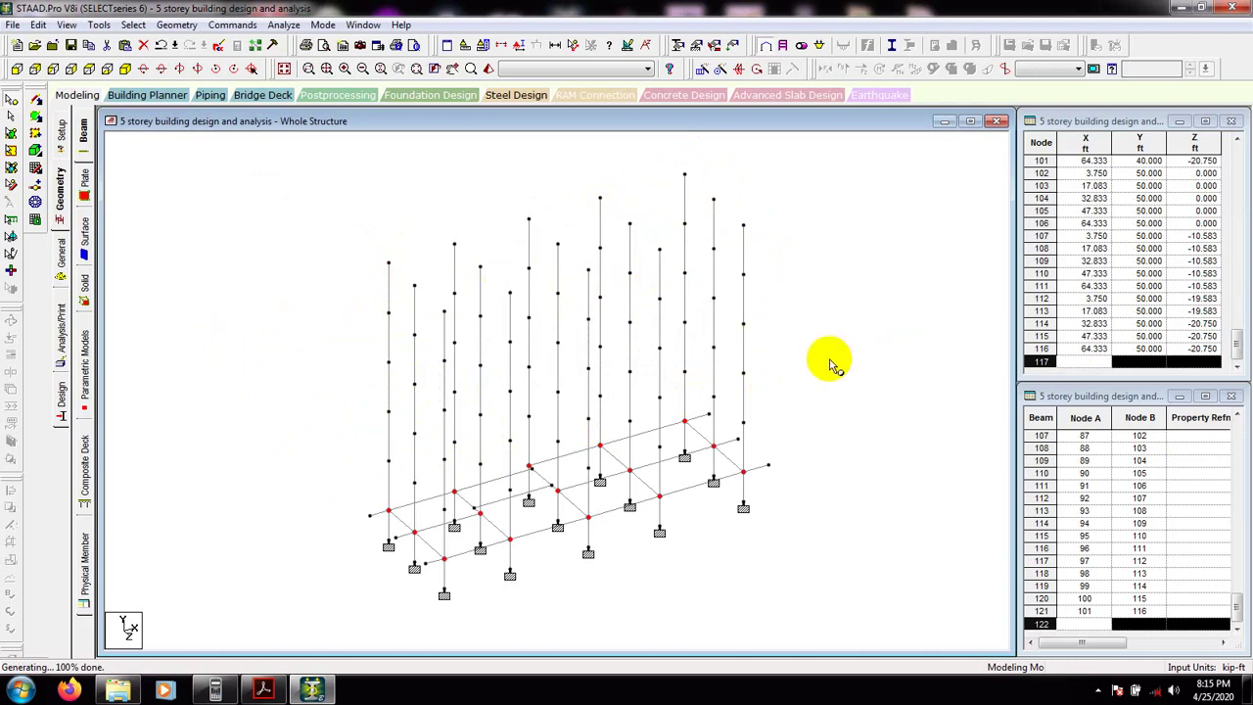
- Select all grade beams and repeat them along Y in 5 steps of 10 ft using Translational Repeat to generate the floor beams
{"action": "left_click", "coordinate": [18, 70]}
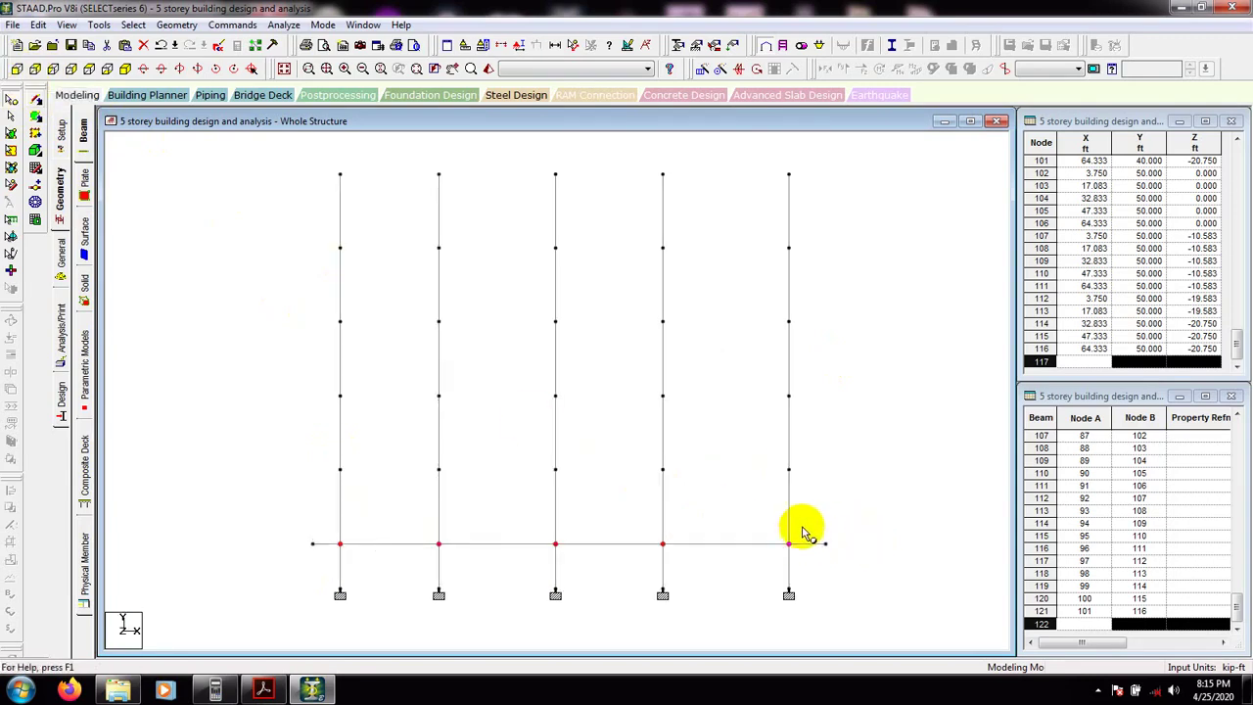
{"action": "left_click", "coordinate": [851, 538]}
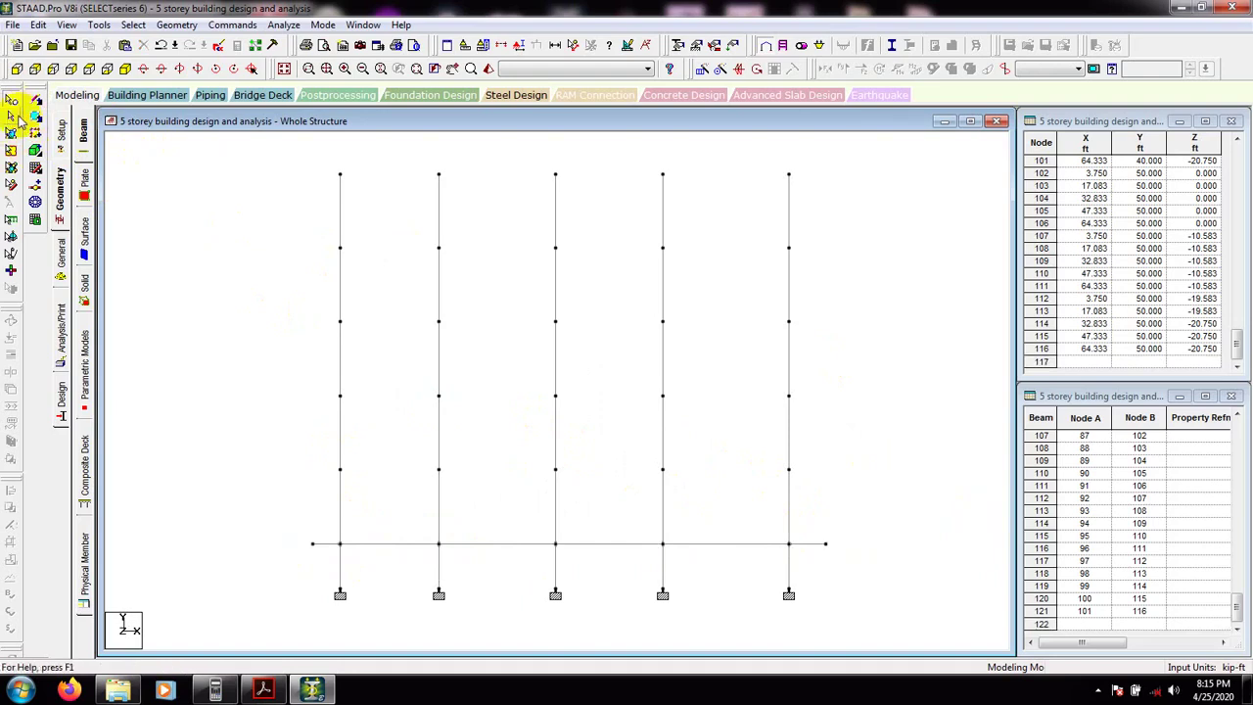
{"action": "left_click", "coordinate": [12, 112]}
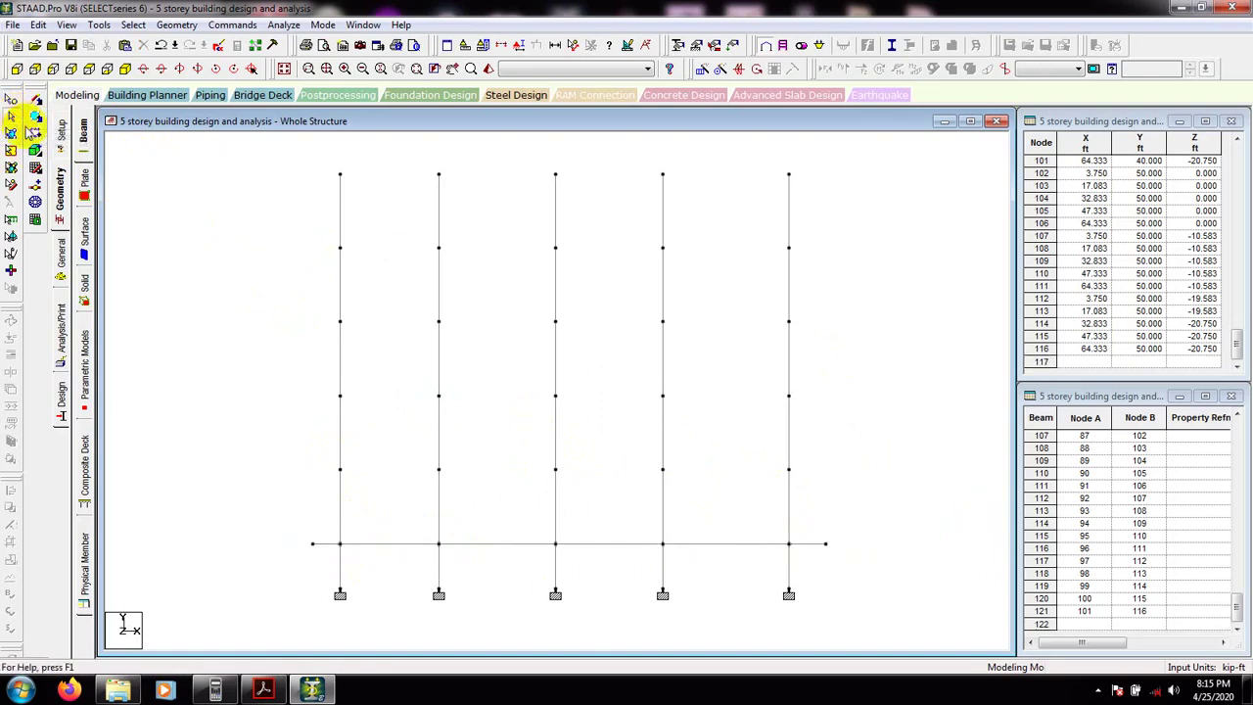
{"action": "left_click_drag", "start_coordinate": [866, 526], "coordinate": [271, 556]}
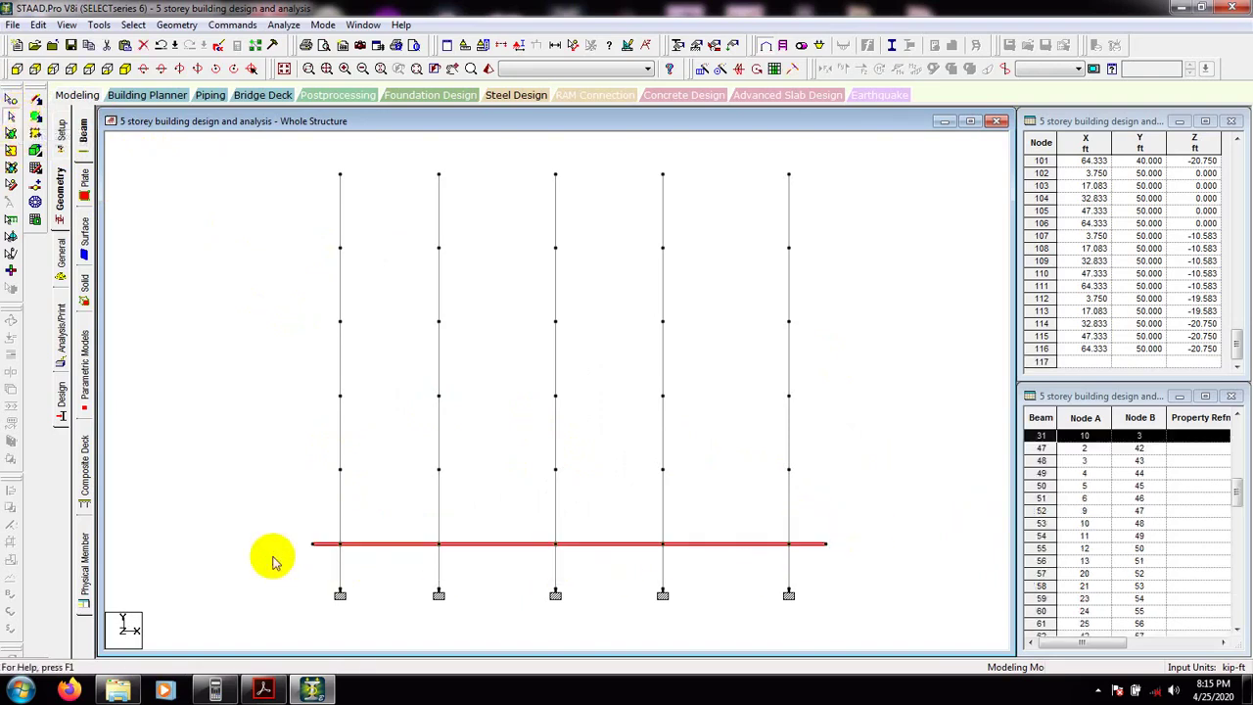
{"action": "left_click", "coordinate": [128, 69]}
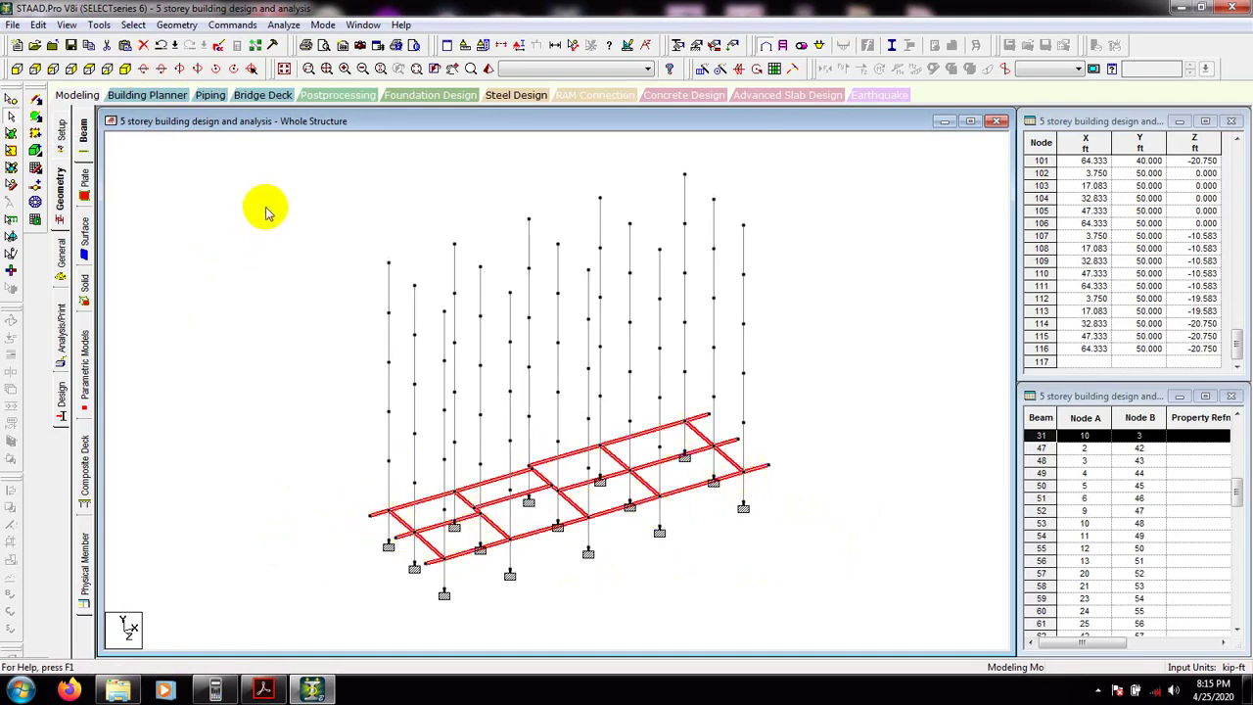
{"action": "left_click", "coordinate": [703, 76]}
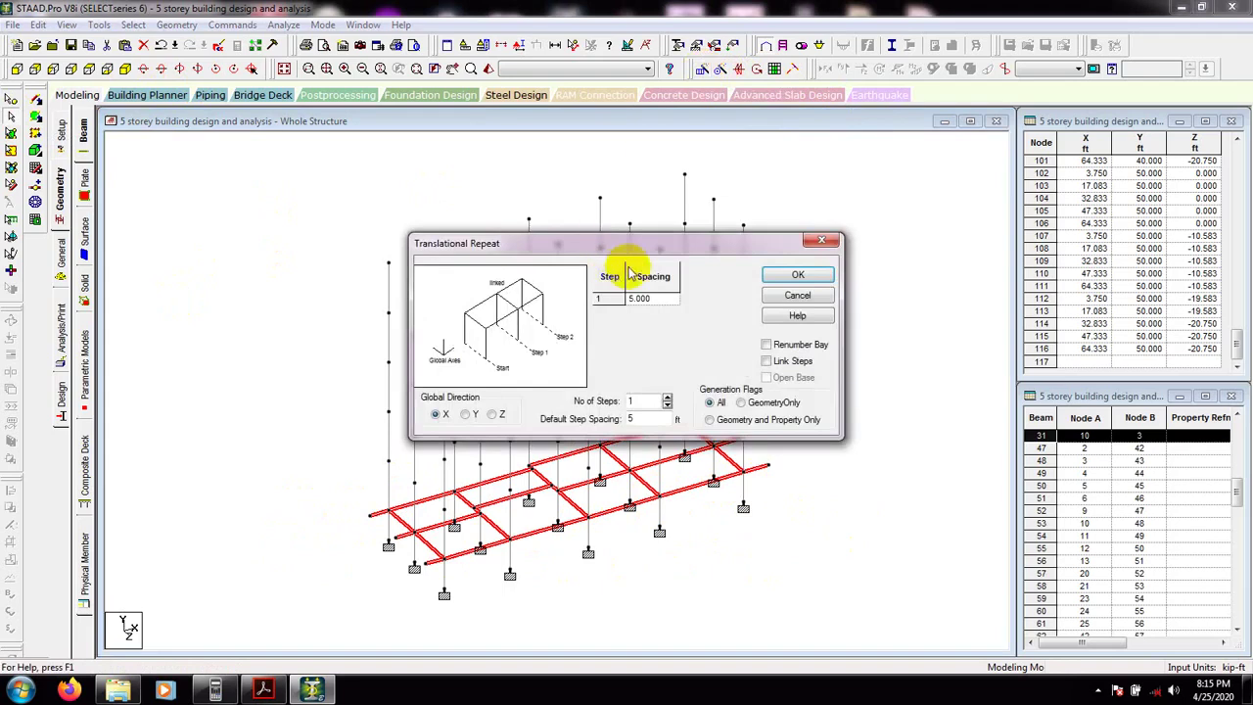
{"action": "left_click_drag", "start_coordinate": [641, 243], "coordinate": [473, 152]}
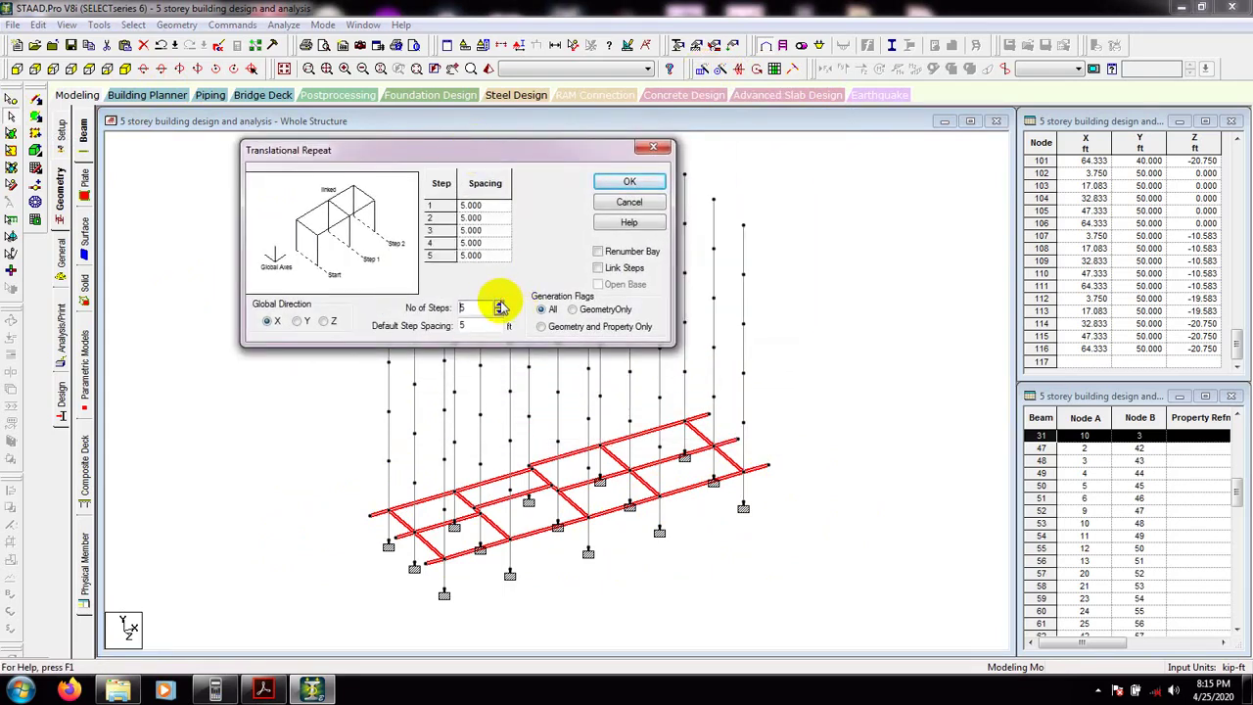
{"action": "double_click", "coordinate": [477, 326]}
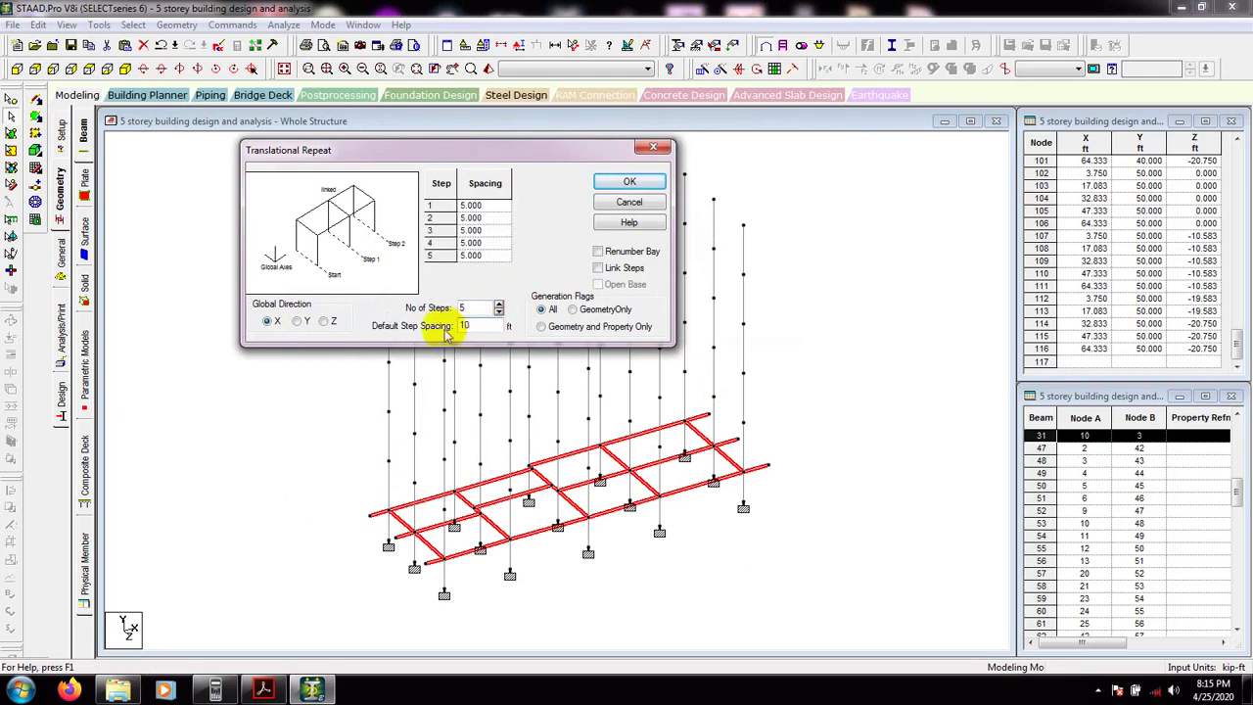
{"action": "left_click", "coordinate": [299, 323]}
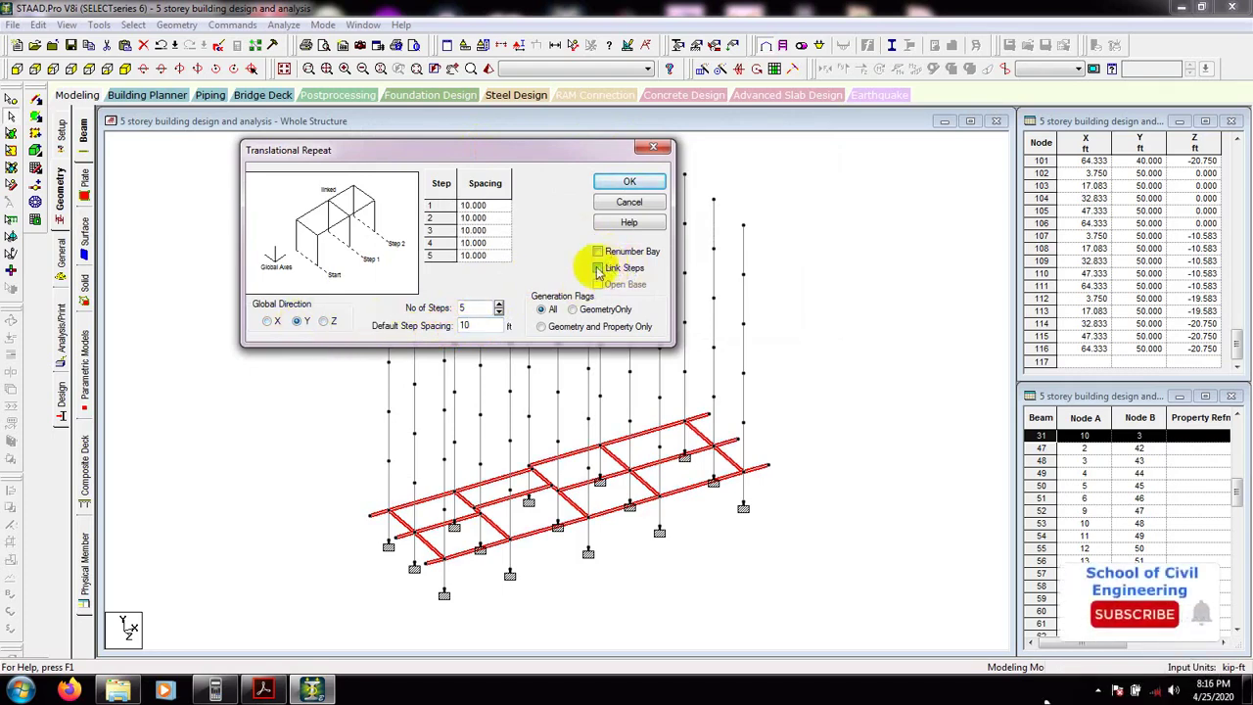
{"action": "left_click", "coordinate": [628, 186]}
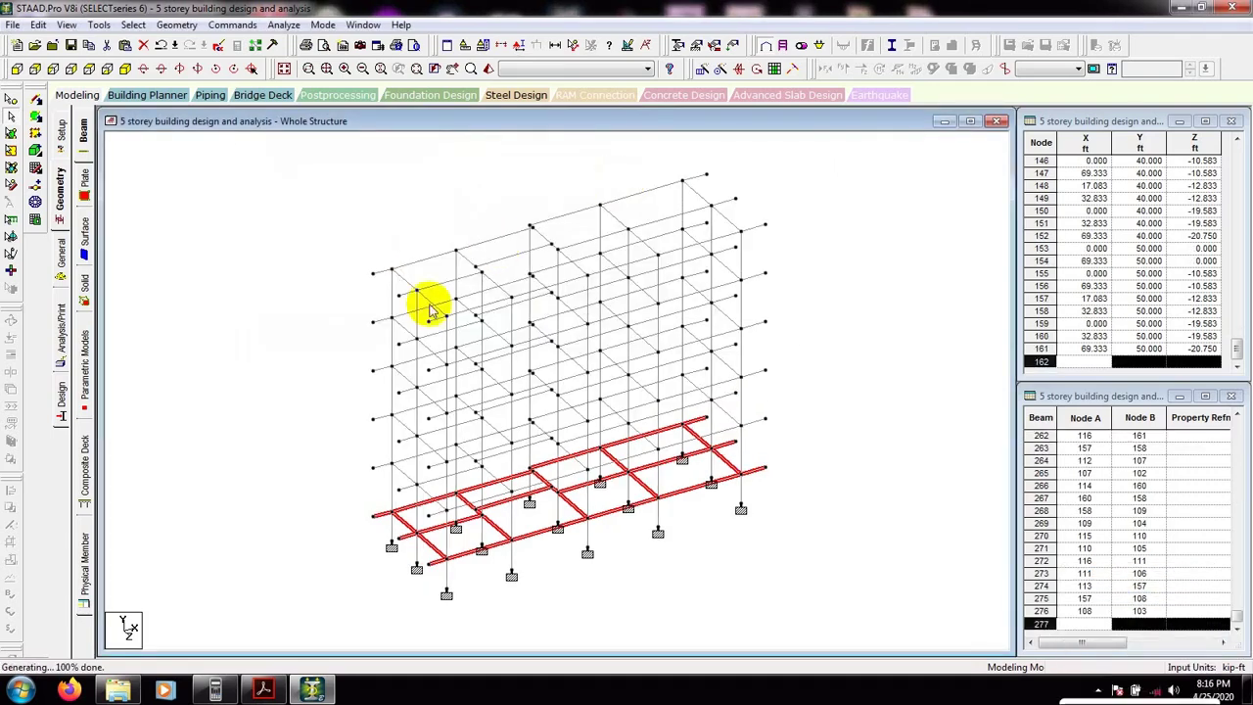
{"action": "left_click", "coordinate": [593, 602]}
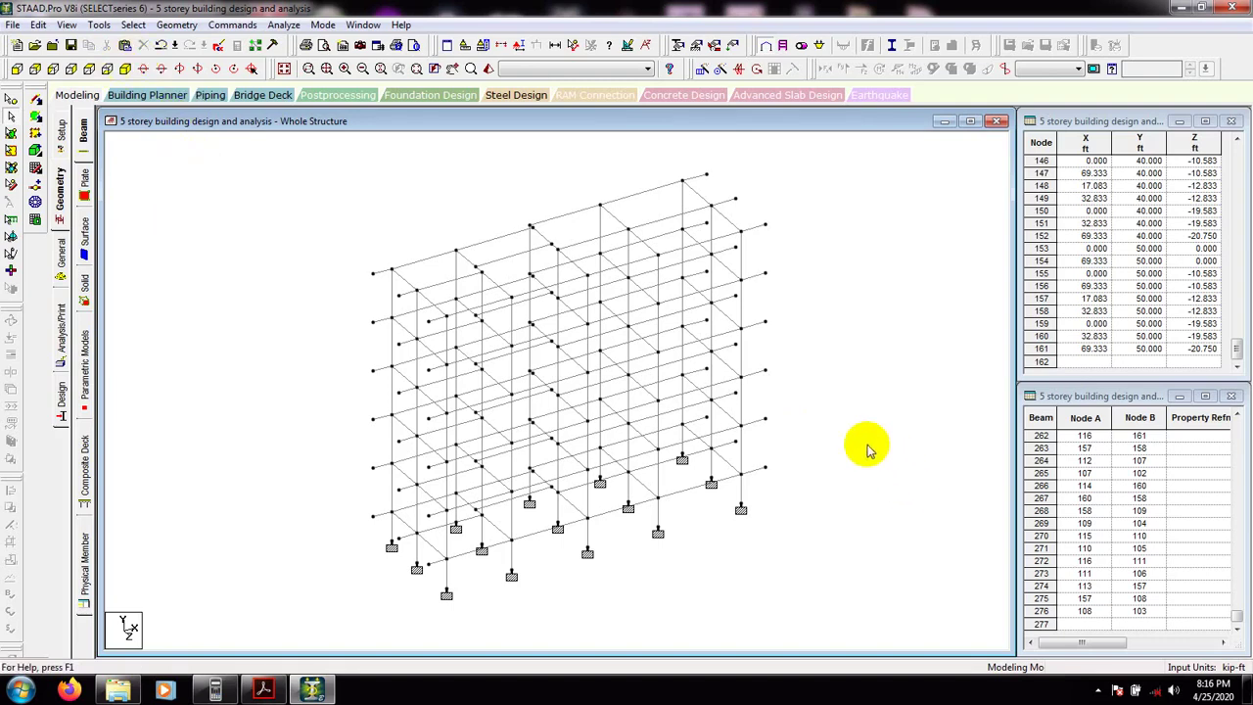
{"action": "left_click", "coordinate": [252, 69]}
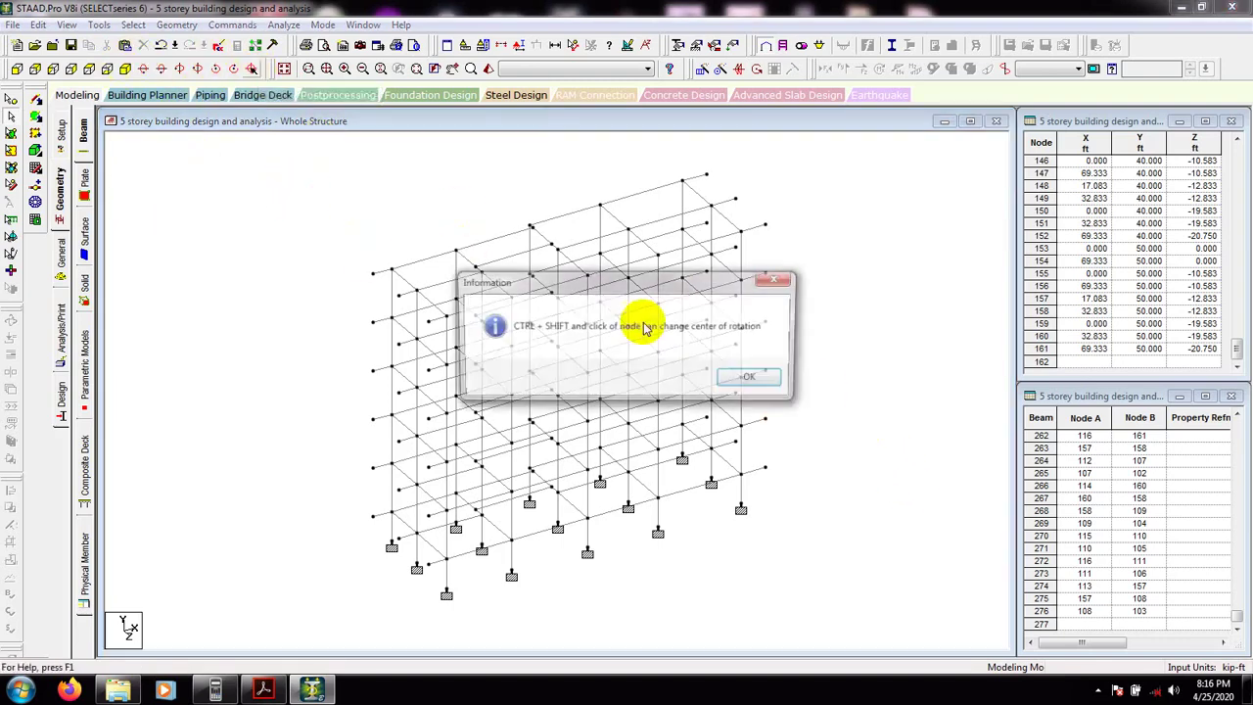
{"action": "left_click", "coordinate": [749, 379]}
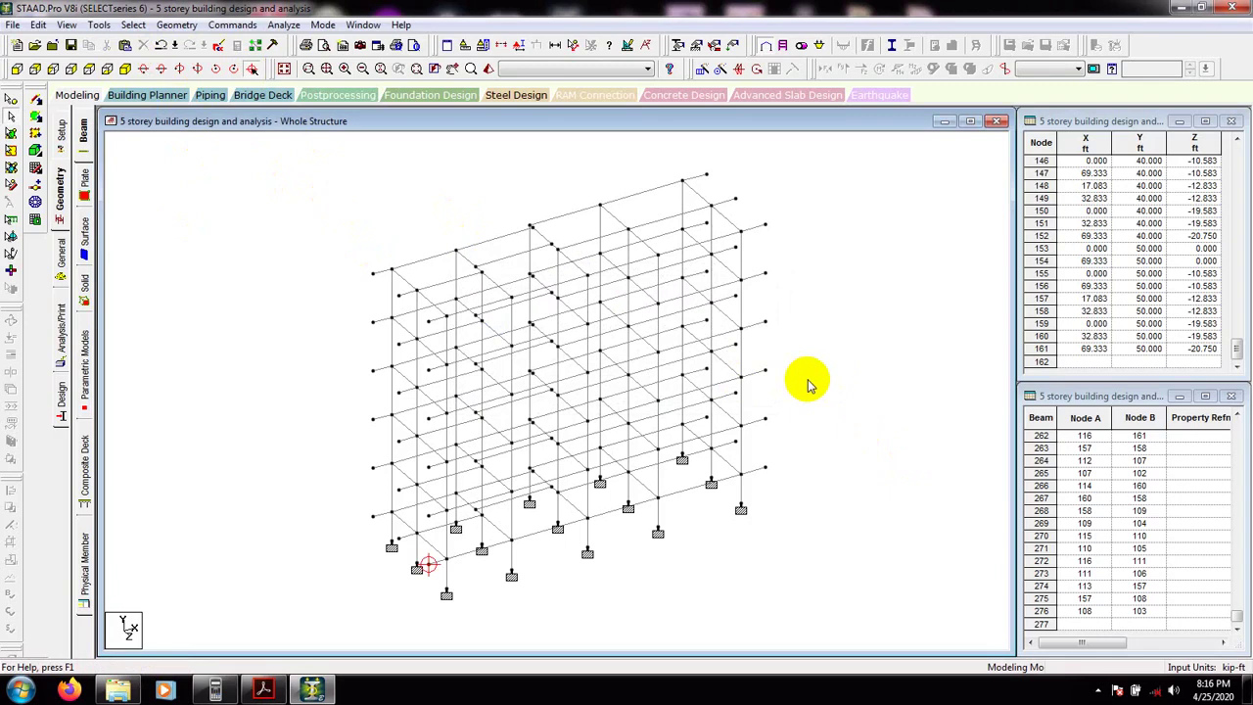
{"action": "left_click", "coordinate": [750, 423]}
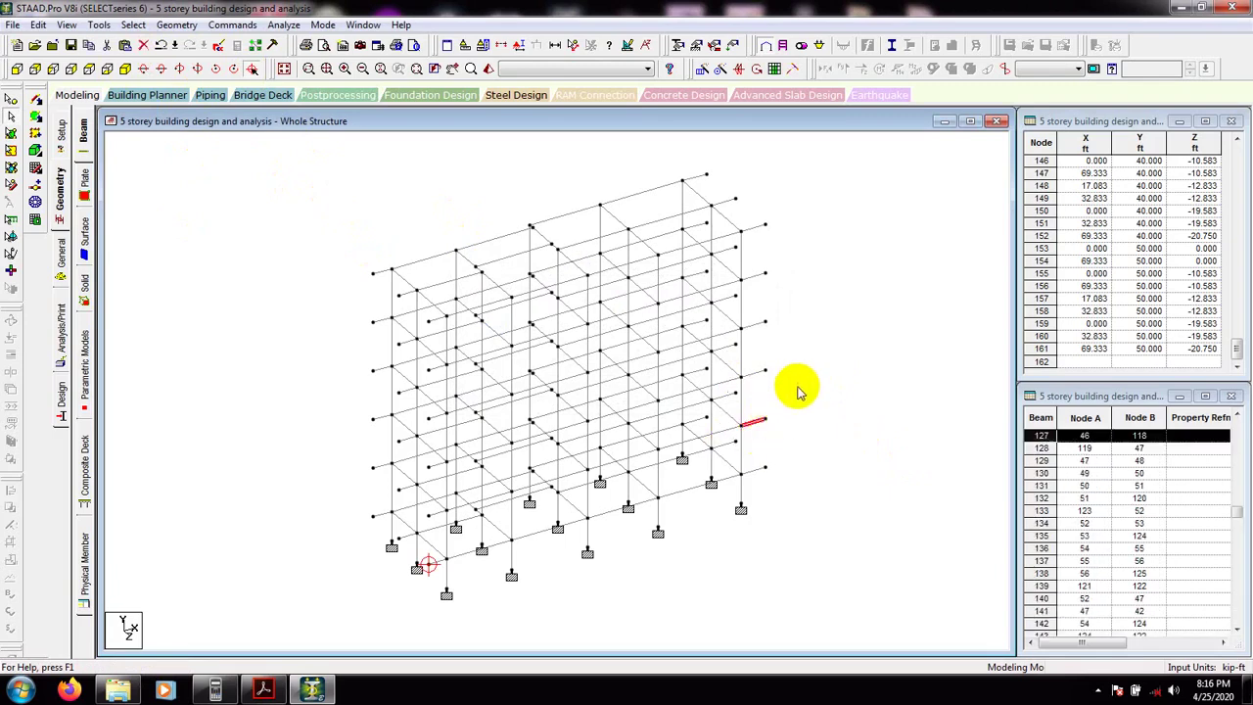
{"action": "left_click", "coordinate": [797, 406]}
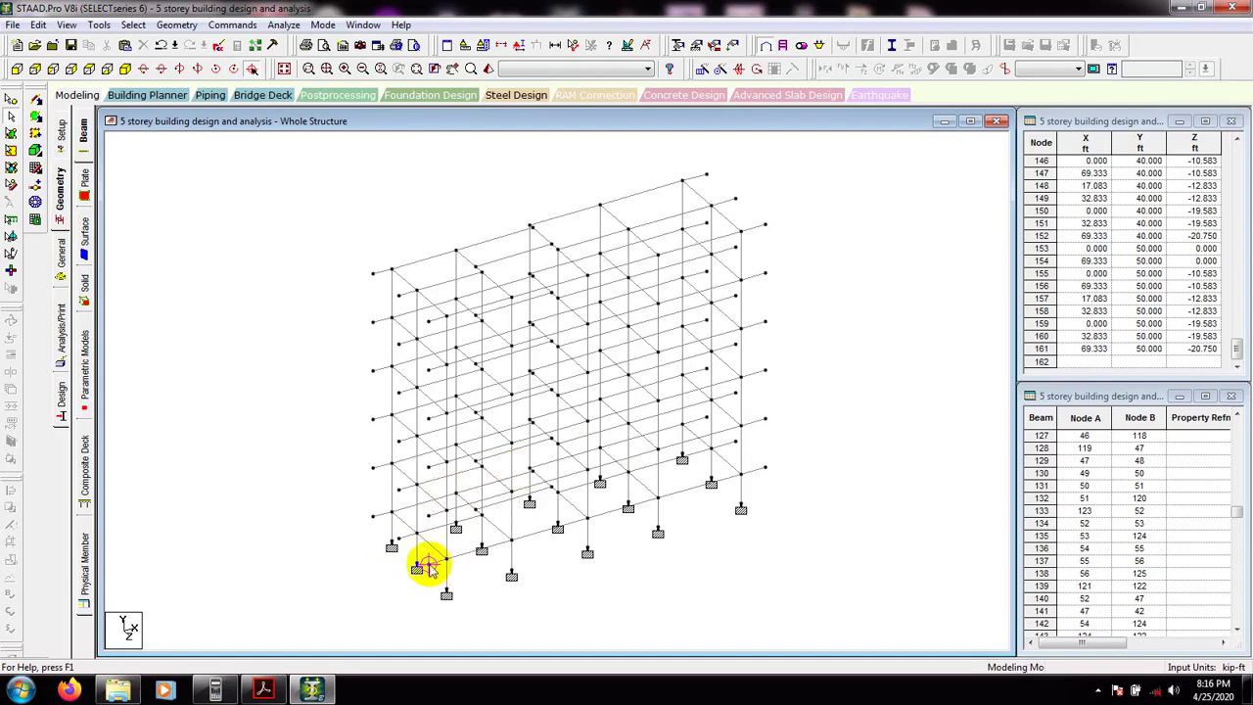
{"action": "mouse_move", "coordinate": [439, 576]}
{"action": "left_mouse_down"}
{"action": "mouse_move", "coordinate": [453, 528]}
{"action": "mouse_move", "coordinate": [427, 573]}
{"action": "left_mouse_up"}
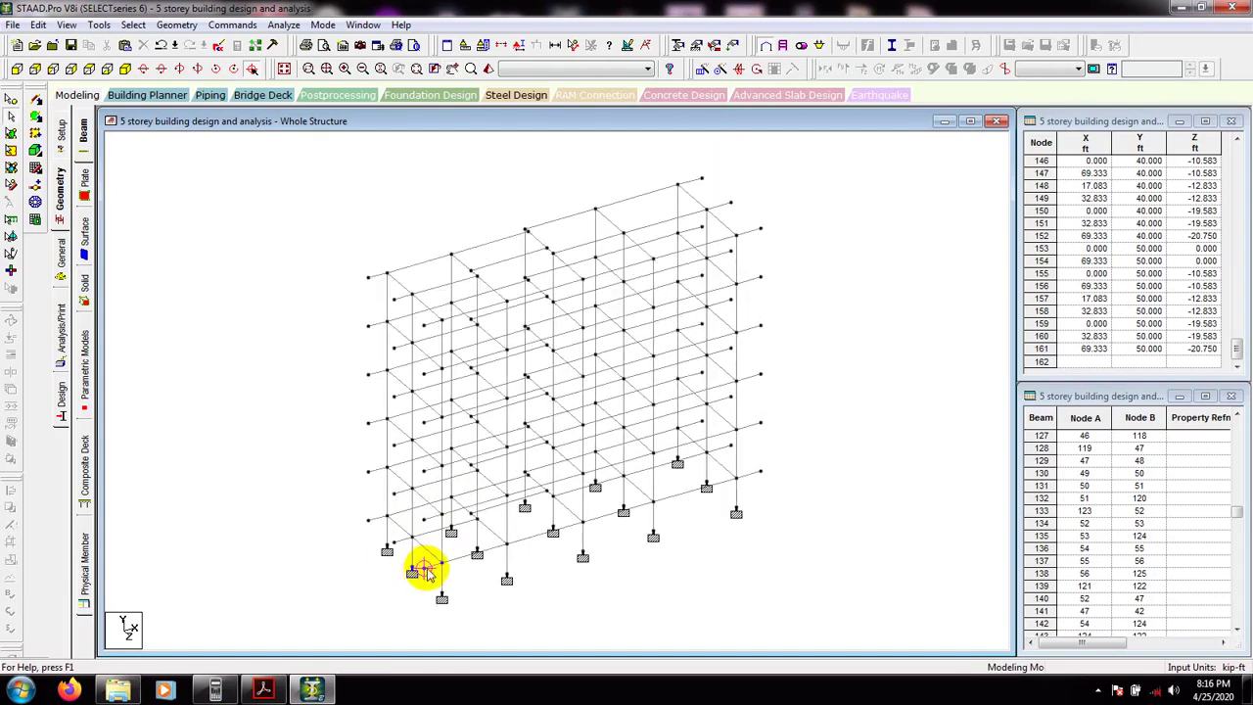
{"action": "left_click", "coordinate": [427, 568]}
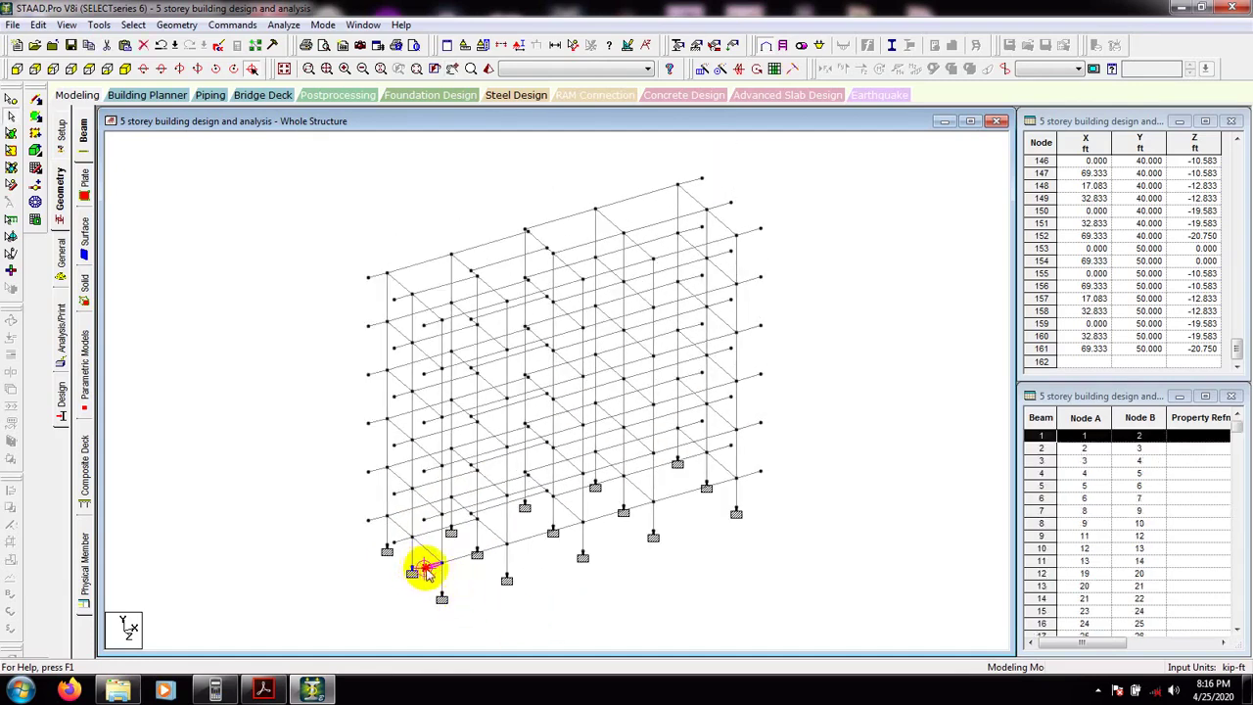
{"action": "left_click", "coordinate": [501, 579]}
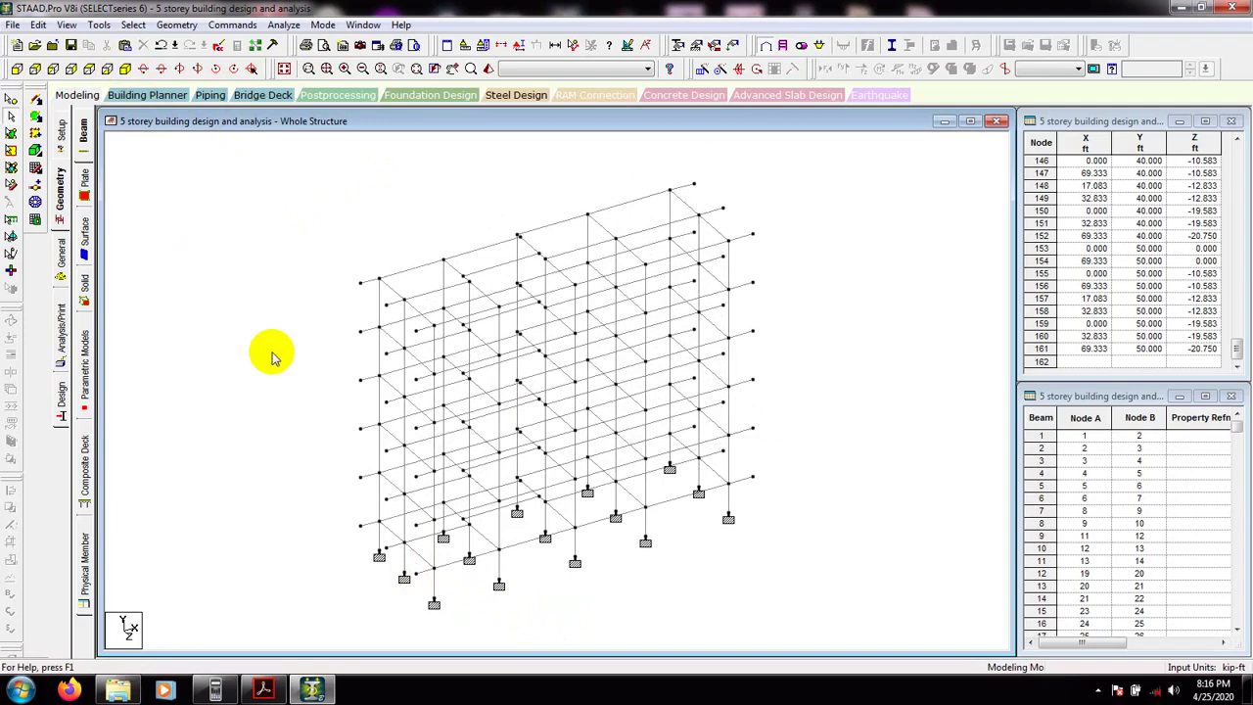
- Examine the complete five-storey frame in the 3D rendered view from several angles, and close the rendering
{"action": "scroll", "coordinate": [512, 232], "scroll_direction": "up", "scroll_amount": 4}
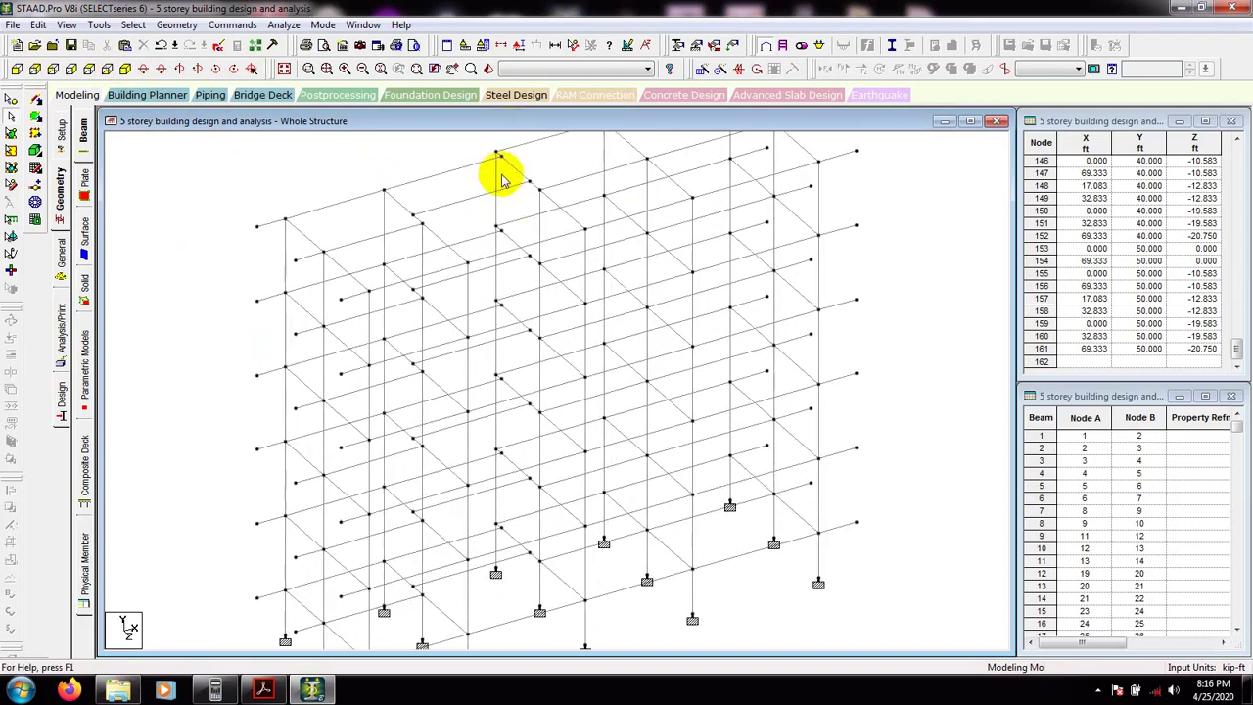
{"action": "scroll", "coordinate": [502, 172], "scroll_direction": "down", "scroll_amount": 2}
{"action": "scroll", "coordinate": [502, 172], "scroll_direction": "down", "scroll_amount": 4}
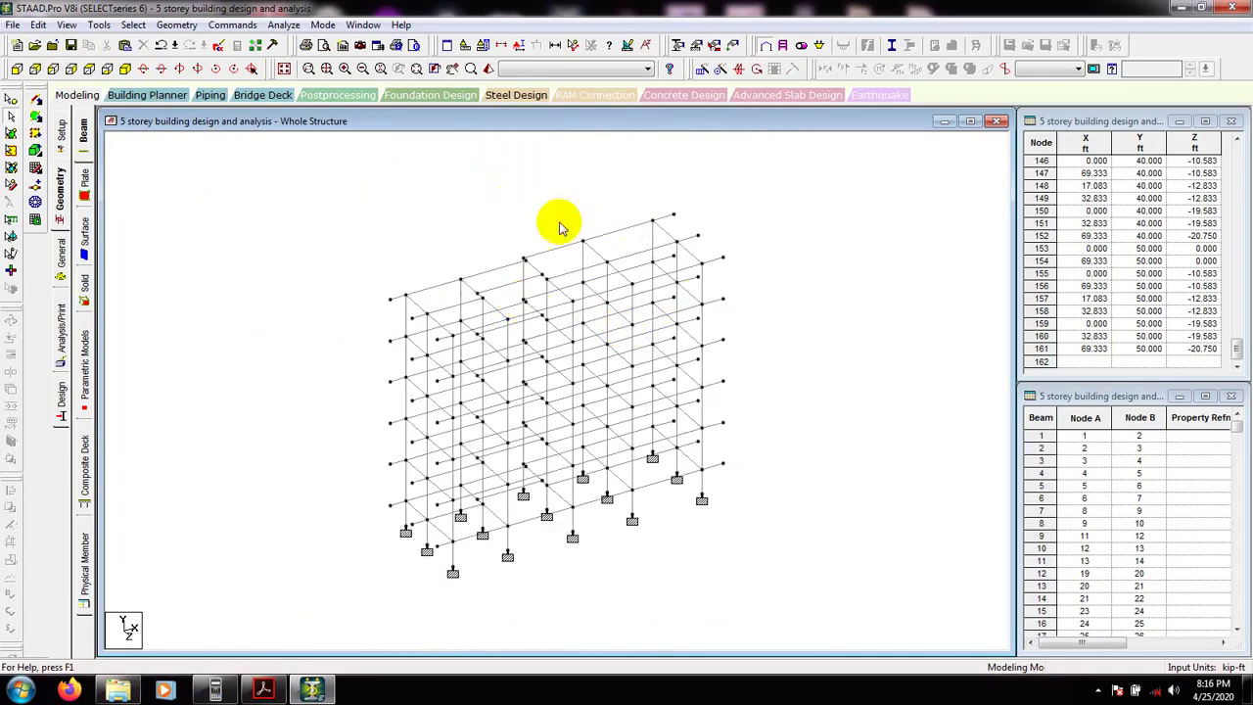
{"action": "left_click", "coordinate": [489, 68]}
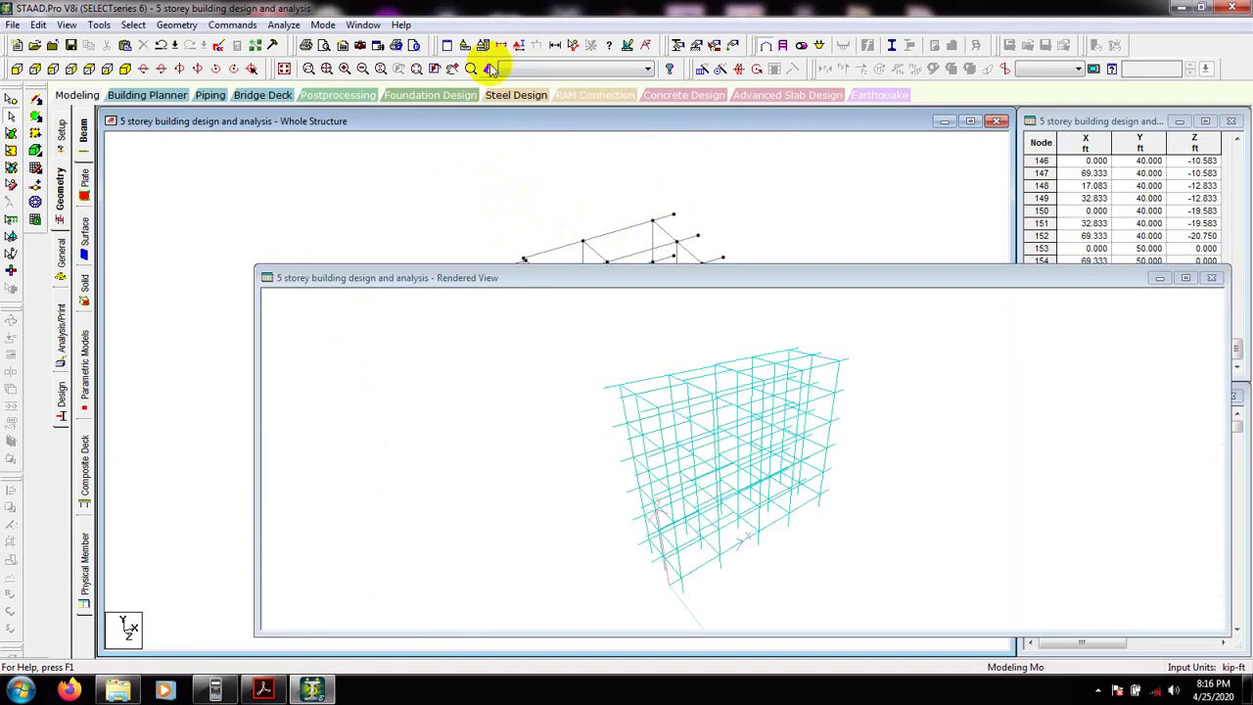
{"action": "mouse_move", "coordinate": [655, 502]}
{"action": "left_mouse_down"}
{"action": "mouse_move", "coordinate": [509, 469]}
{"action": "mouse_move", "coordinate": [470, 479]}
{"action": "mouse_move", "coordinate": [875, 489]}
{"action": "mouse_move", "coordinate": [837, 411]}
{"action": "mouse_move", "coordinate": [892, 405]}
{"action": "mouse_move", "coordinate": [948, 346]}
{"action": "mouse_move", "coordinate": [742, 406]}
{"action": "left_mouse_up"}
{"action": "mouse_move", "coordinate": [654, 279]}
{"action": "left_mouse_down"}
{"action": "mouse_move", "coordinate": [652, 224]}
{"action": "mouse_move", "coordinate": [763, 330]}
{"action": "mouse_move", "coordinate": [515, 467]}
{"action": "mouse_move", "coordinate": [727, 369]}
{"action": "mouse_move", "coordinate": [845, 268]}
{"action": "mouse_move", "coordinate": [805, 441]}
{"action": "mouse_move", "coordinate": [512, 433]}
{"action": "mouse_move", "coordinate": [660, 326]}
{"action": "left_mouse_up"}
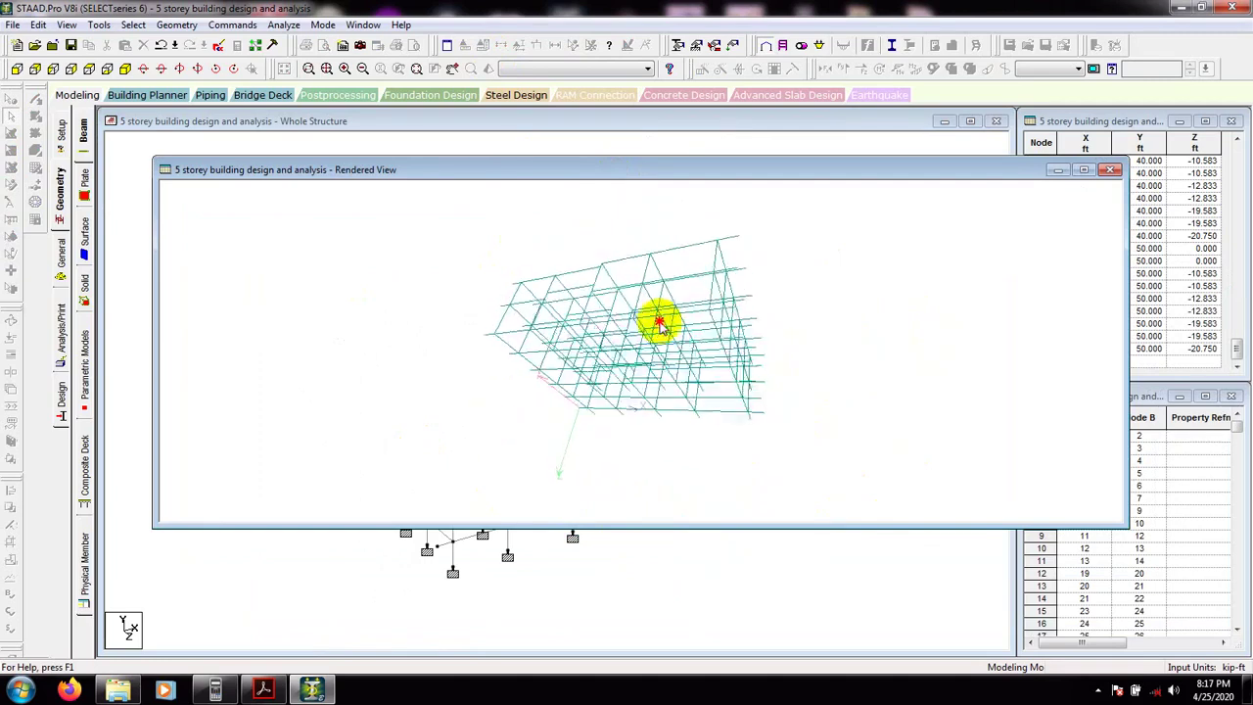
{"action": "mouse_move", "coordinate": [781, 397]}
{"action": "left_mouse_down"}
{"action": "mouse_move", "coordinate": [787, 415]}
{"action": "mouse_move", "coordinate": [674, 470]}
{"action": "mouse_move", "coordinate": [536, 388]}
{"action": "left_mouse_up"}
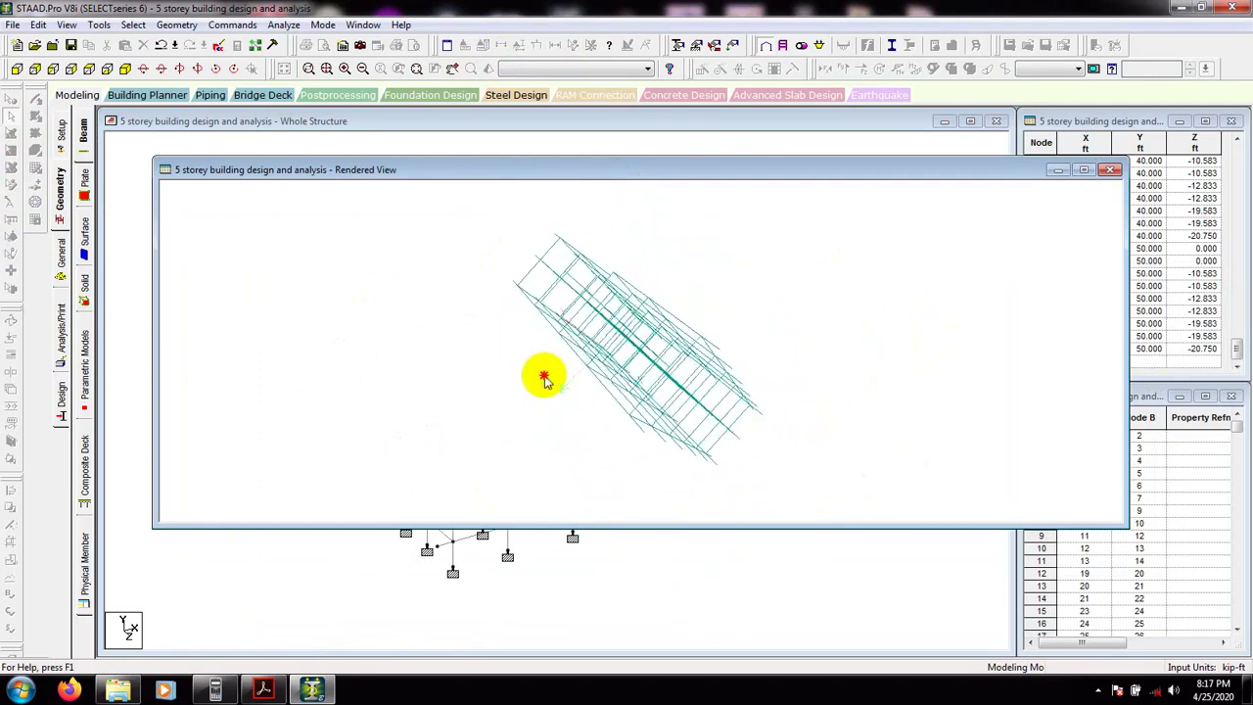
{"action": "mouse_move", "coordinate": [746, 404]}
{"action": "left_mouse_down"}
{"action": "mouse_move", "coordinate": [696, 436]}
{"action": "mouse_move", "coordinate": [796, 401]}
{"action": "mouse_move", "coordinate": [867, 336]}
{"action": "mouse_move", "coordinate": [812, 402]}
{"action": "mouse_move", "coordinate": [828, 229]}
{"action": "mouse_move", "coordinate": [805, 215]}
{"action": "left_mouse_up"}
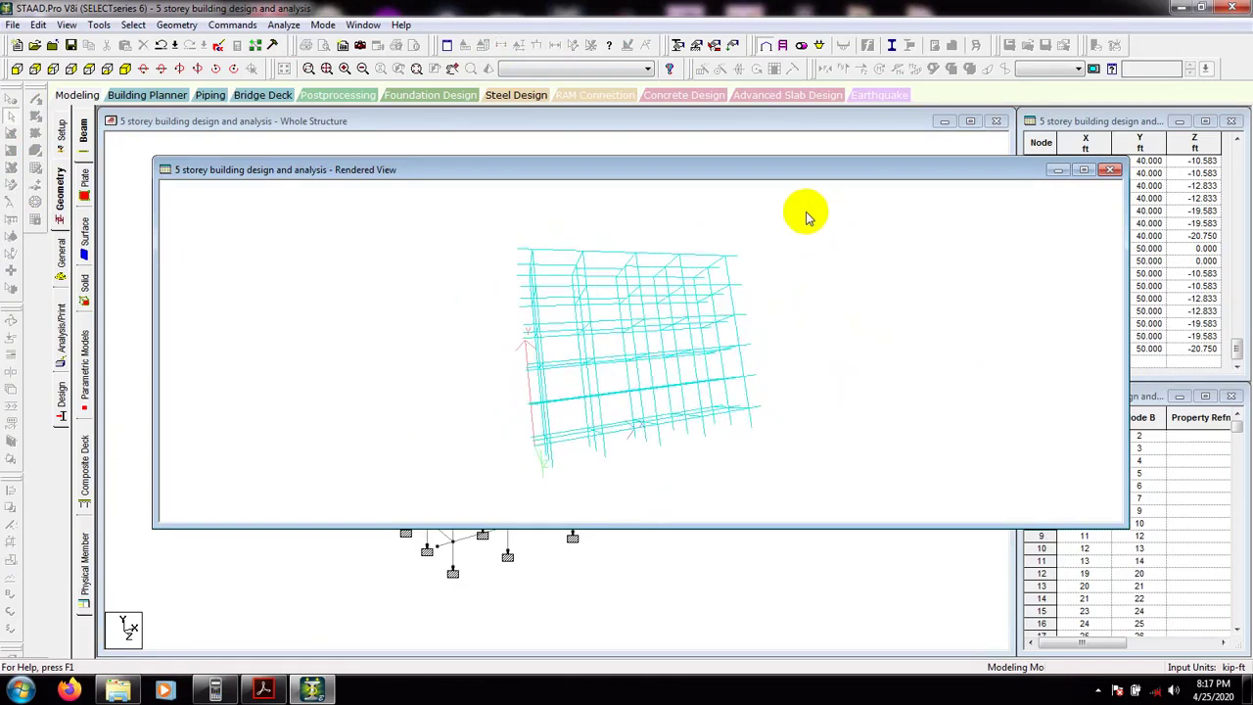
{"action": "left_click_drag", "start_coordinate": [805, 215], "coordinate": [750, 383]}
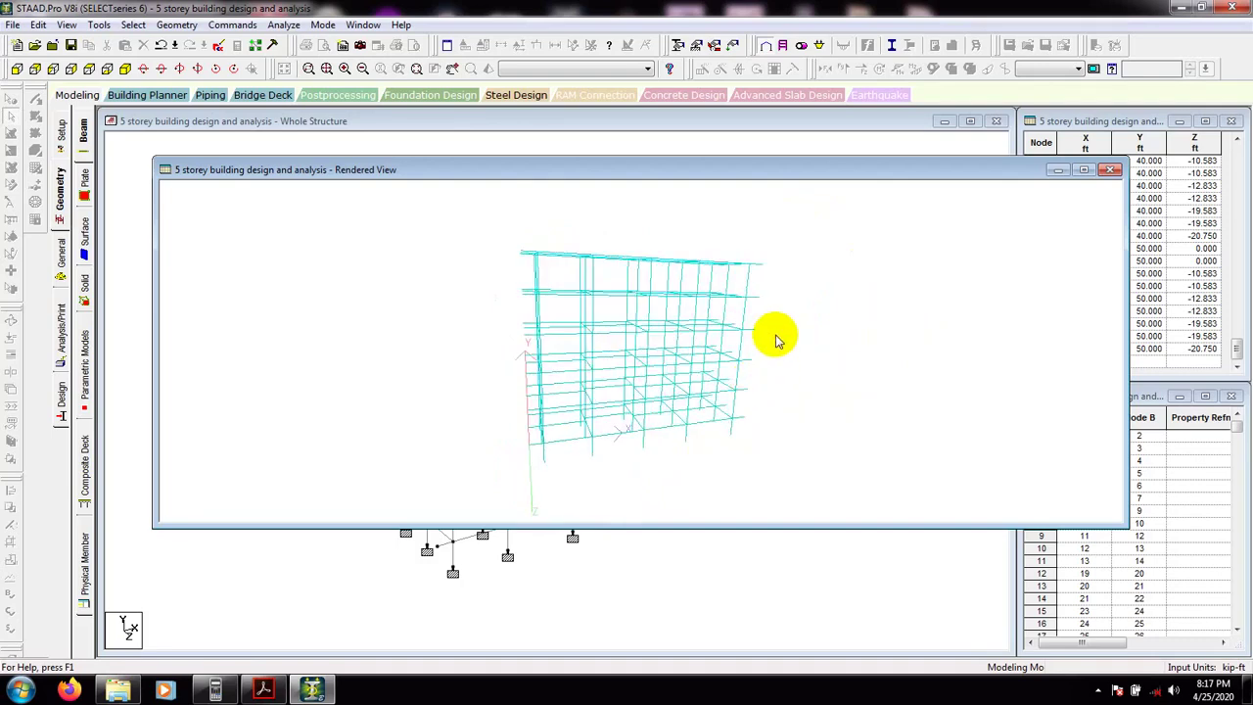
{"action": "left_click", "coordinate": [1109, 172]}
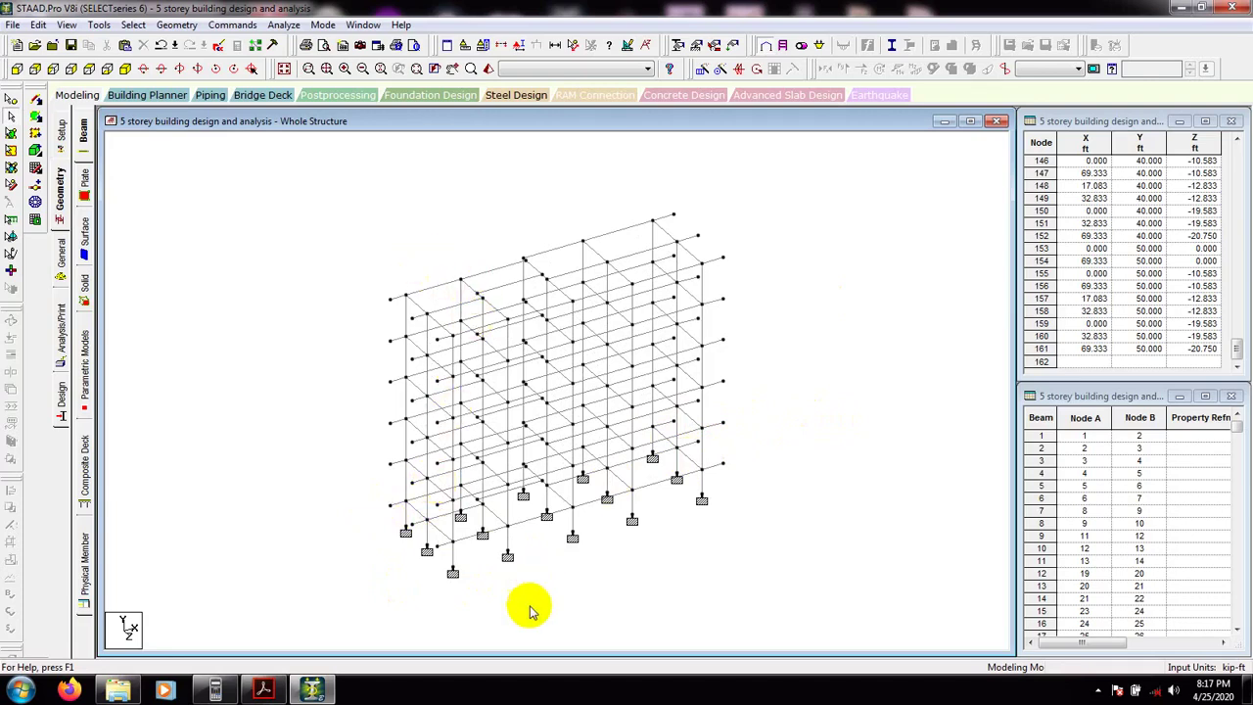
- Isolate the grade beams and base columns from the front view with View Selected Objects Only, and show them enlarged in isometric view
{"action": "left_click", "coordinate": [15, 70]}
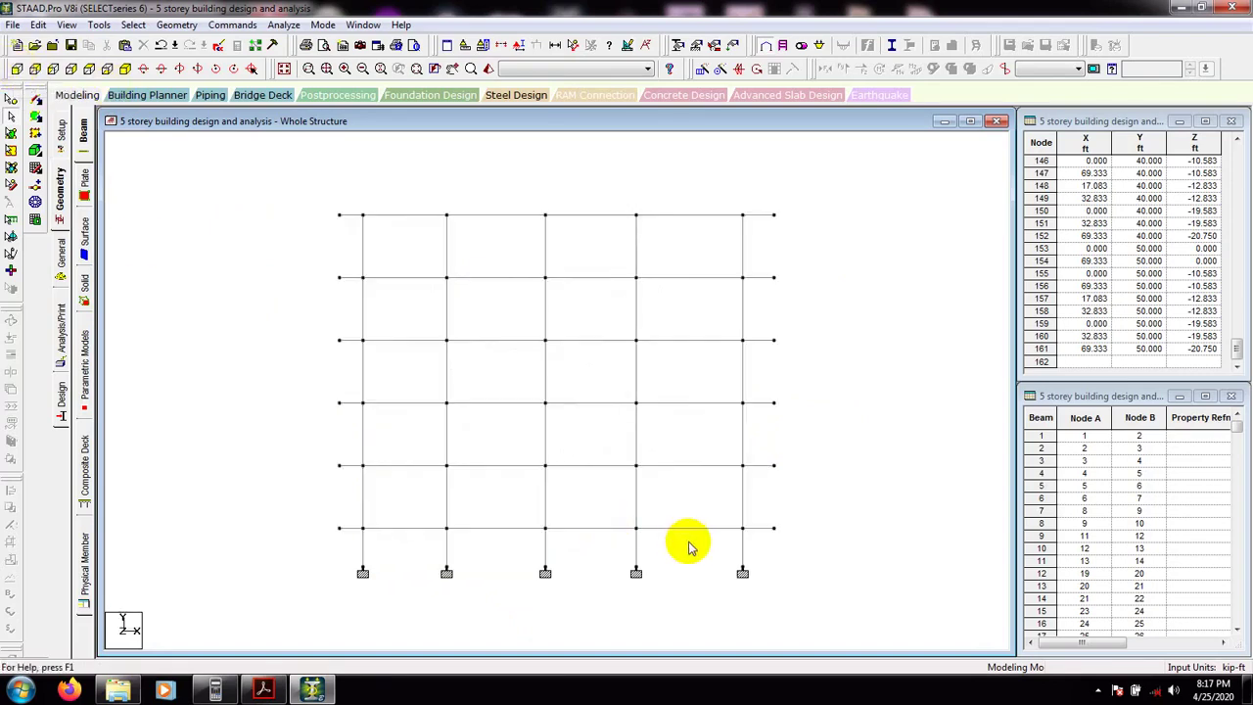
{"action": "left_click_drag", "start_coordinate": [789, 508], "coordinate": [331, 541]}
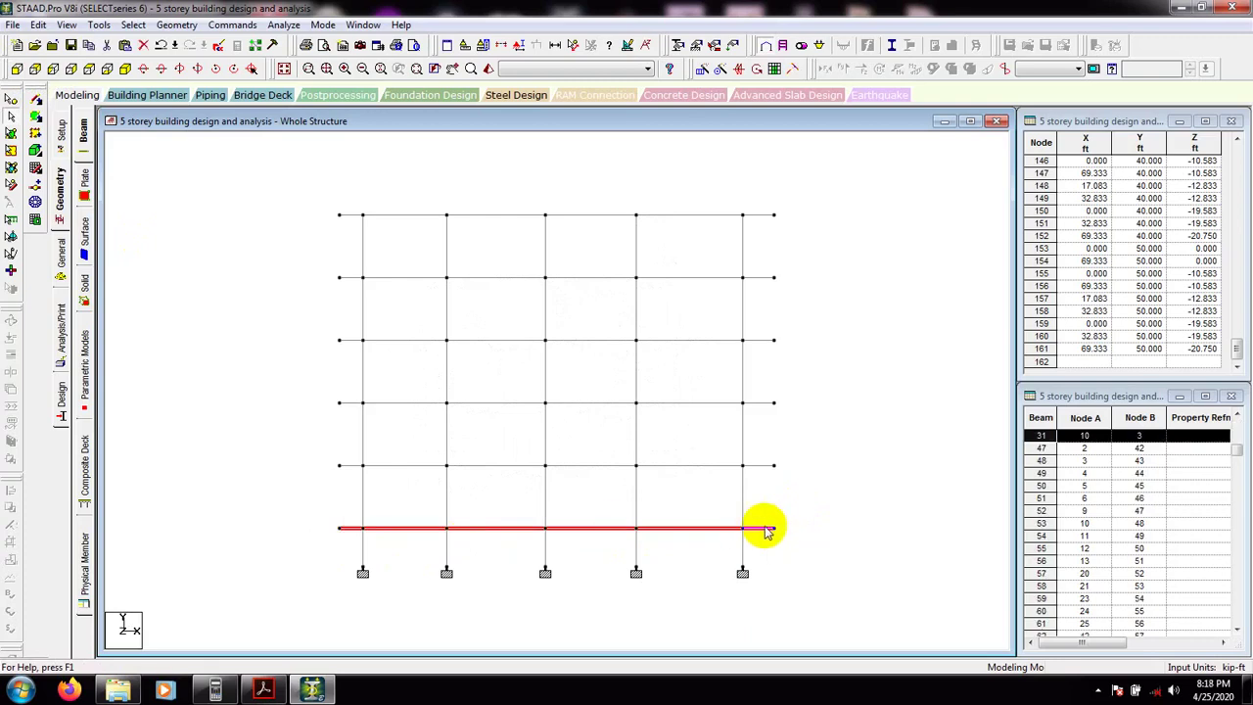
{"action": "left_click_drag", "start_coordinate": [827, 520], "coordinate": [286, 628]}
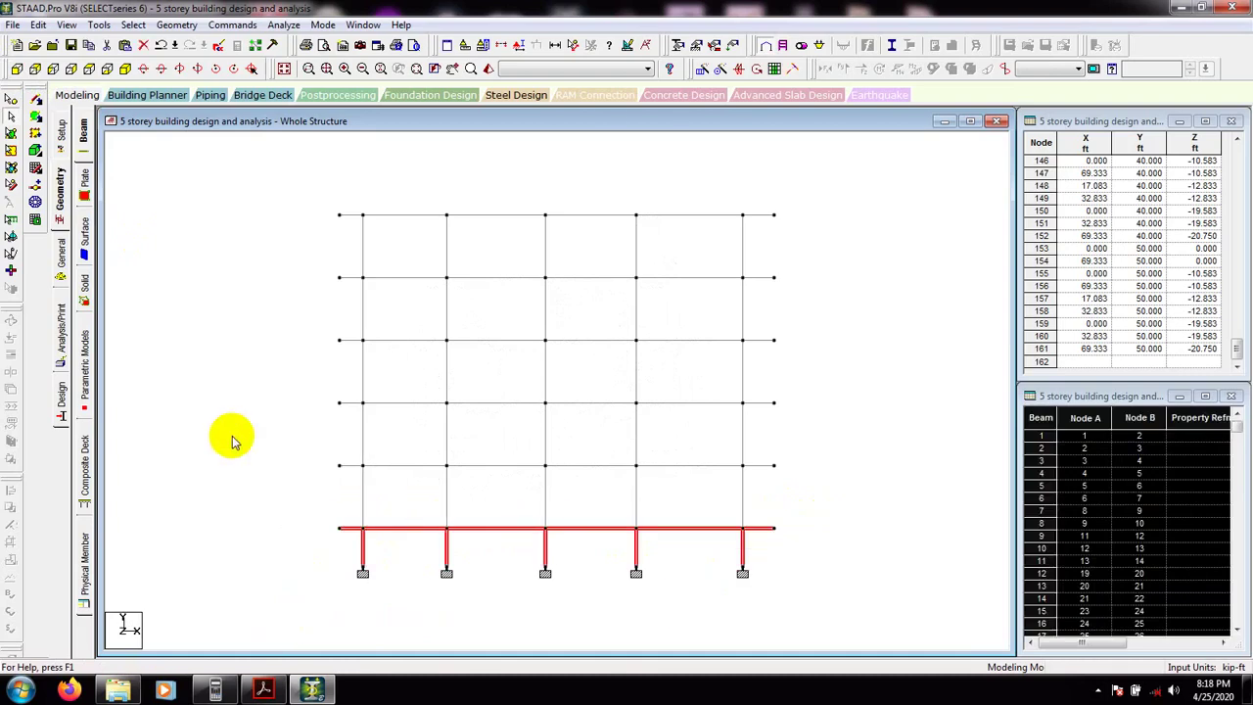
{"action": "left_click", "coordinate": [69, 26]}
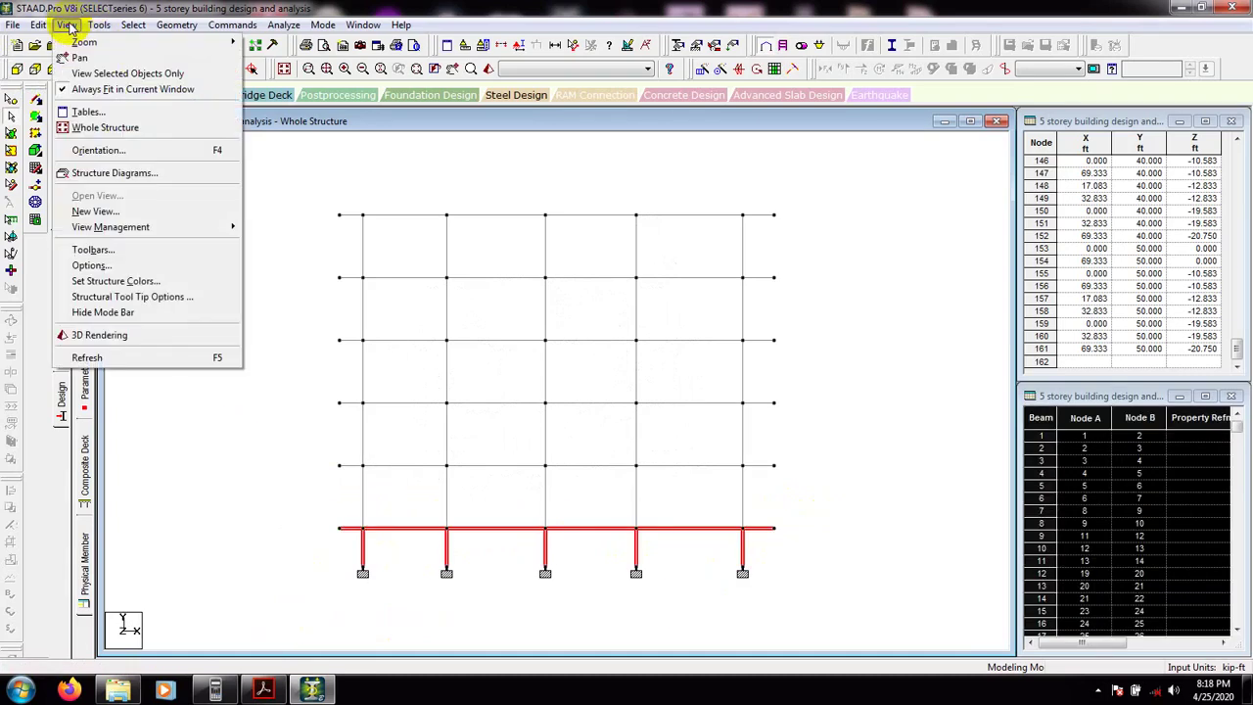
{"action": "left_click", "coordinate": [95, 77]}
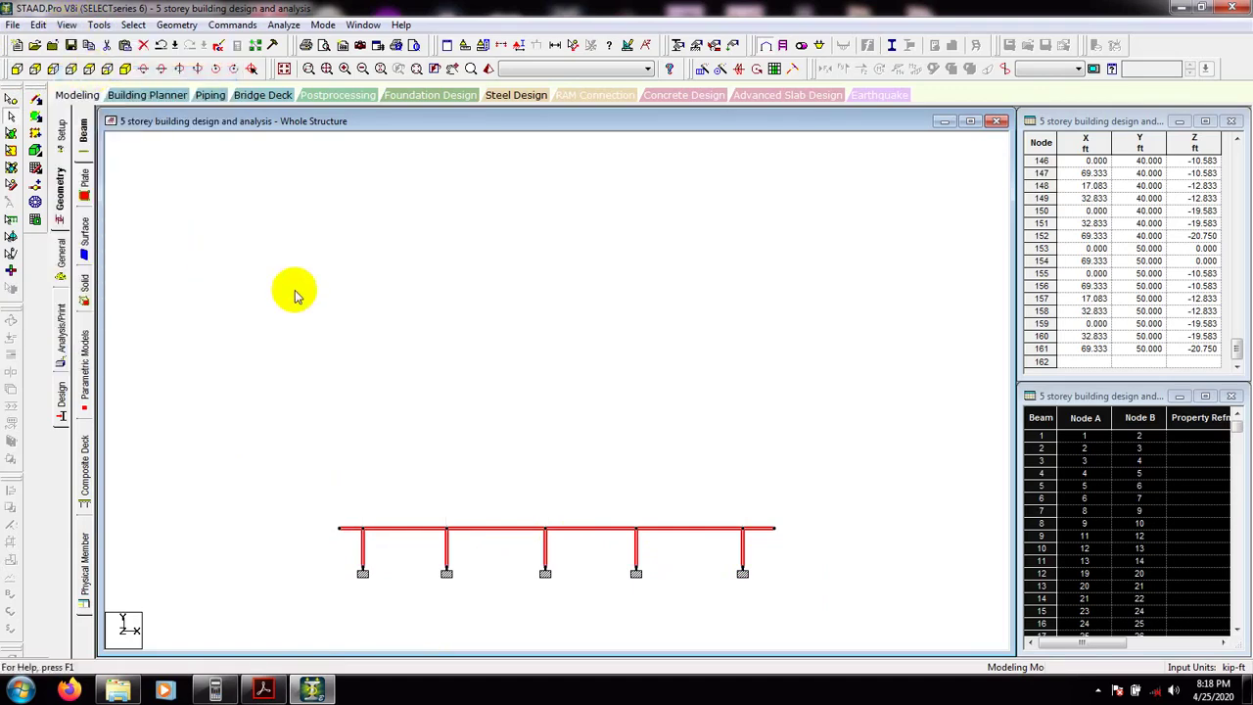
{"action": "left_click", "coordinate": [125, 75]}
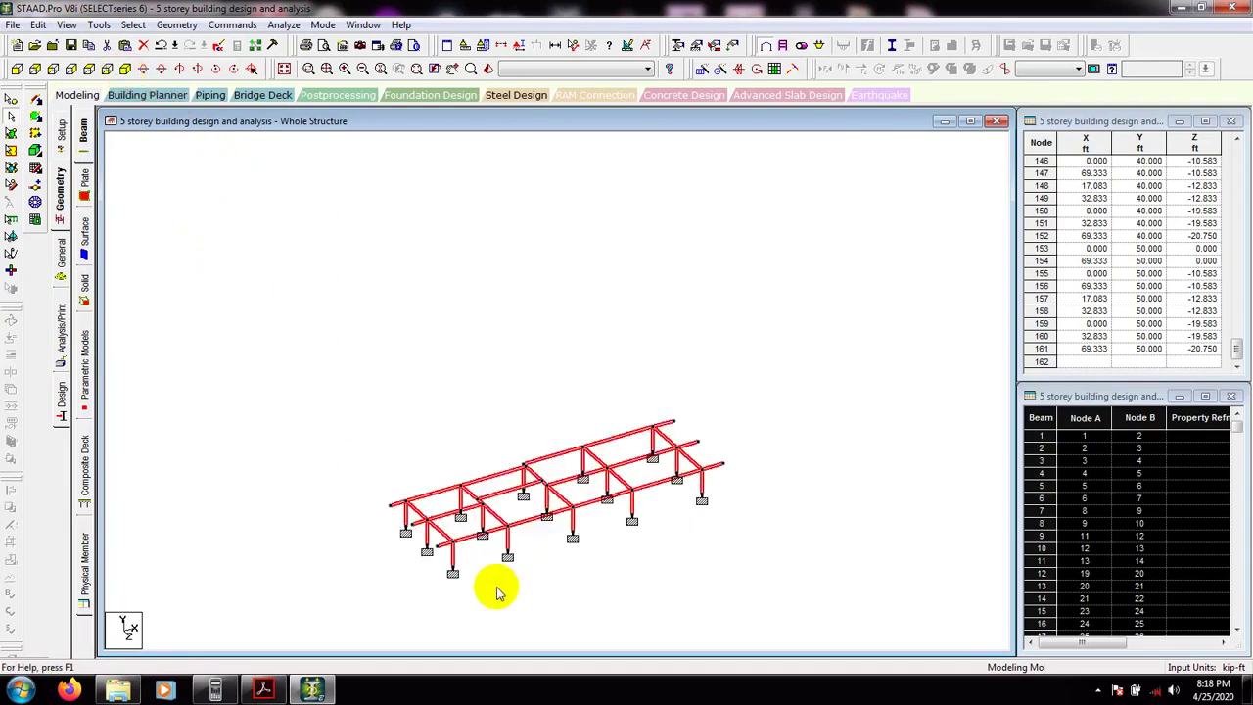
{"action": "key", "text": "Right"}
{"action": "key", "text": "Right"}
{"action": "key", "text": "Right"}
{"action": "key", "text": "Right"}
{"action": "key", "text": "Right"}
{"action": "key", "text": "Right"}
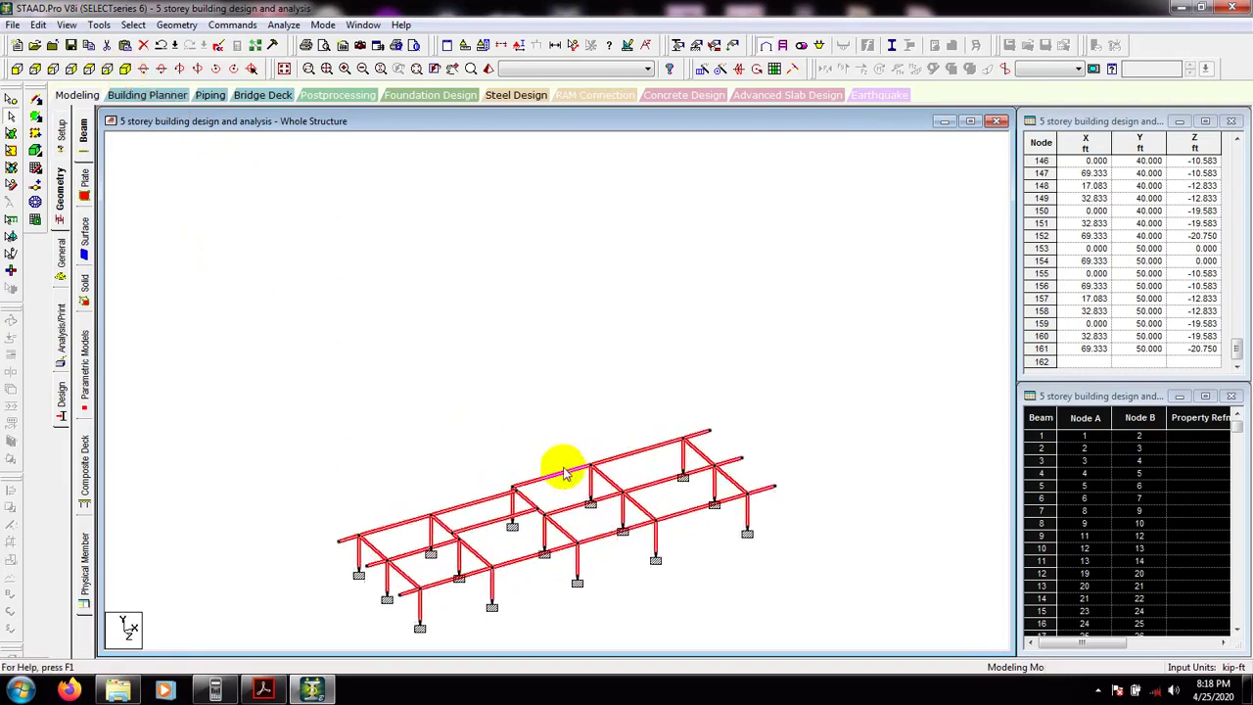
{"action": "left_click_drag", "start_coordinate": [439, 449], "coordinate": [345, 384]}
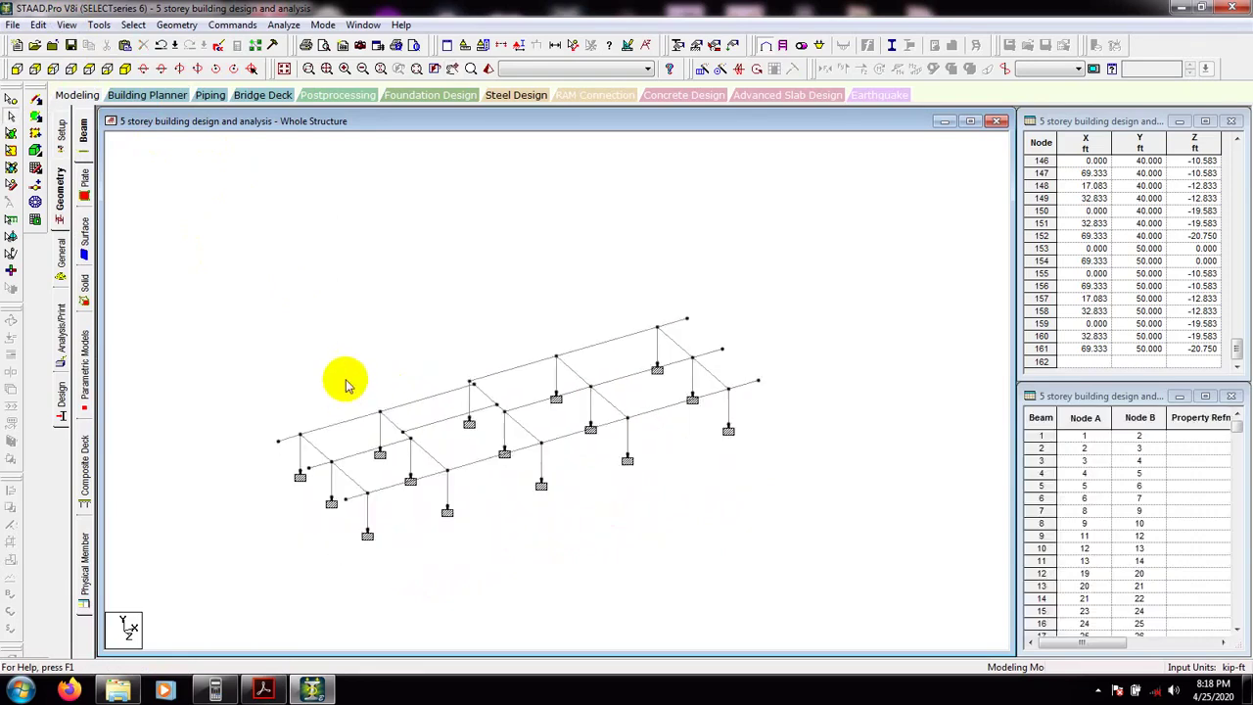
- Activate the Plates Cursor, decline the auto save, and try a selection window over the end bay of the isolated frame
{"action": "left_click", "coordinate": [12, 135]}
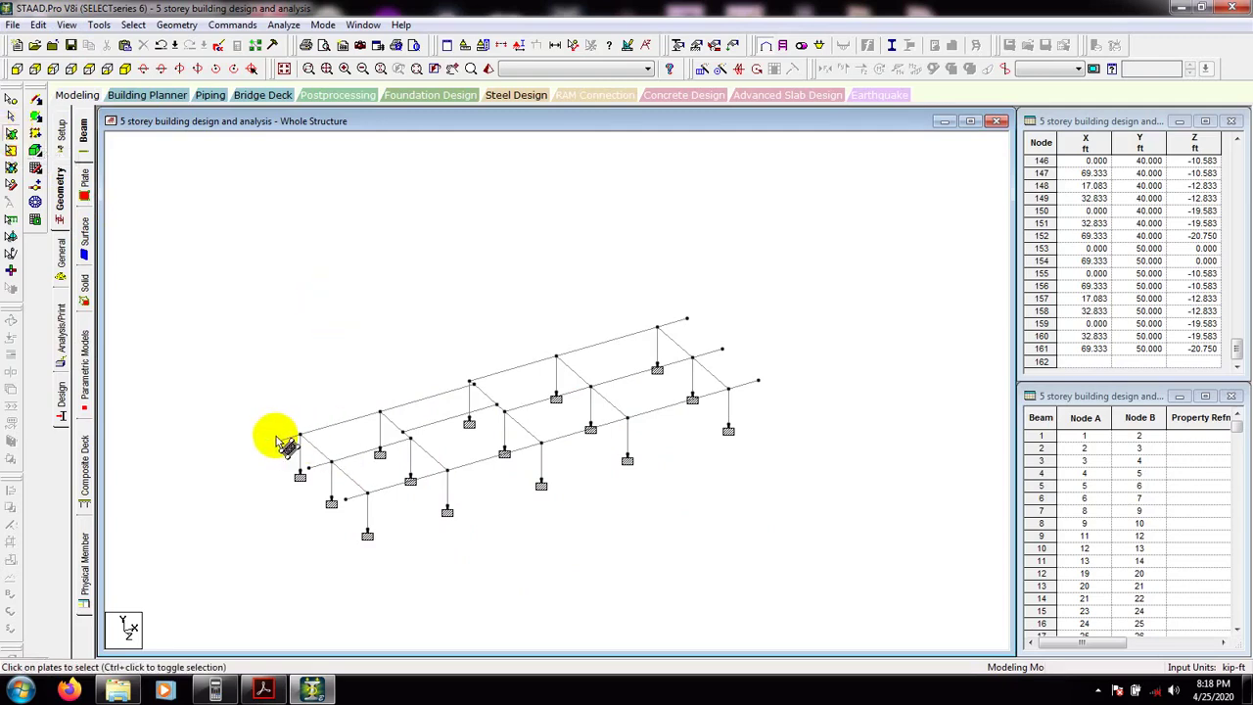
{"action": "scroll", "coordinate": [408, 450], "scroll_direction": "up", "scroll_amount": 1}
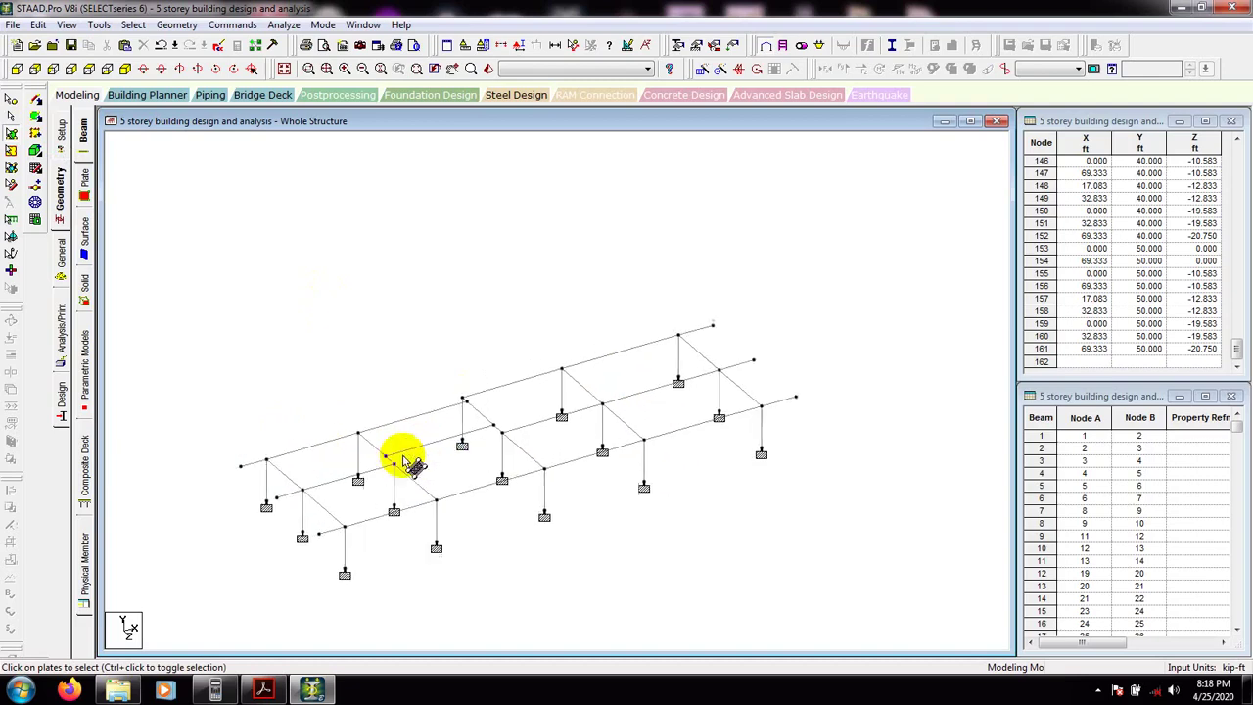
{"action": "middle_click_drag", "start_coordinate": [423, 464], "coordinate": [437, 403]}
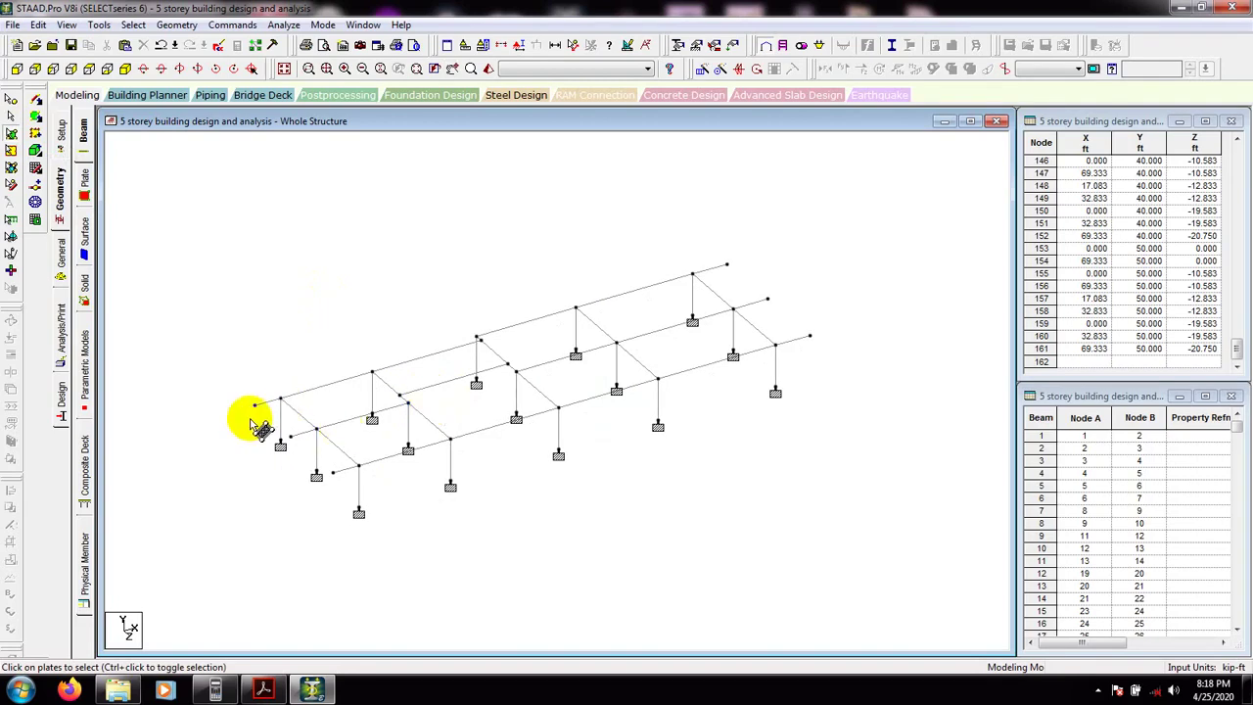
{"action": "scroll", "coordinate": [256, 425], "scroll_direction": "up", "scroll_amount": 1}
{"action": "middle_click_drag", "start_coordinate": [358, 439], "coordinate": [363, 409]}
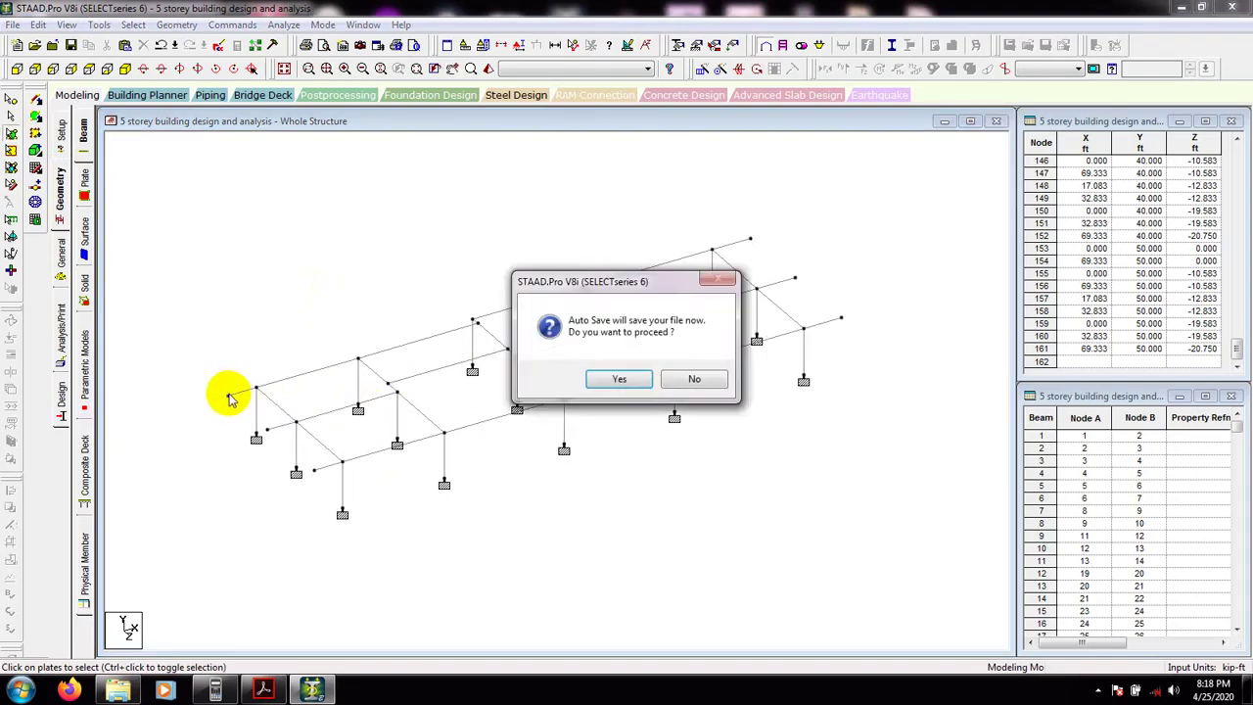
{"action": "left_click", "coordinate": [691, 380]}
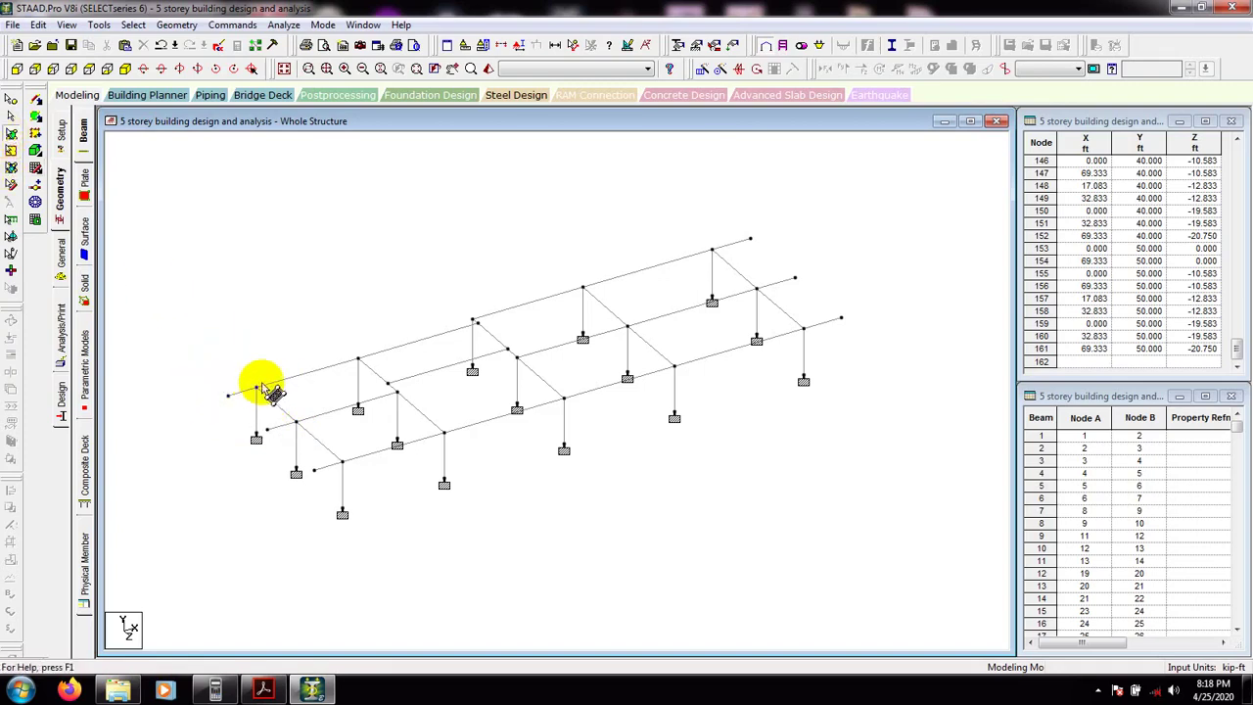
{"action": "left_click_drag", "start_coordinate": [256, 388], "coordinate": [291, 419]}
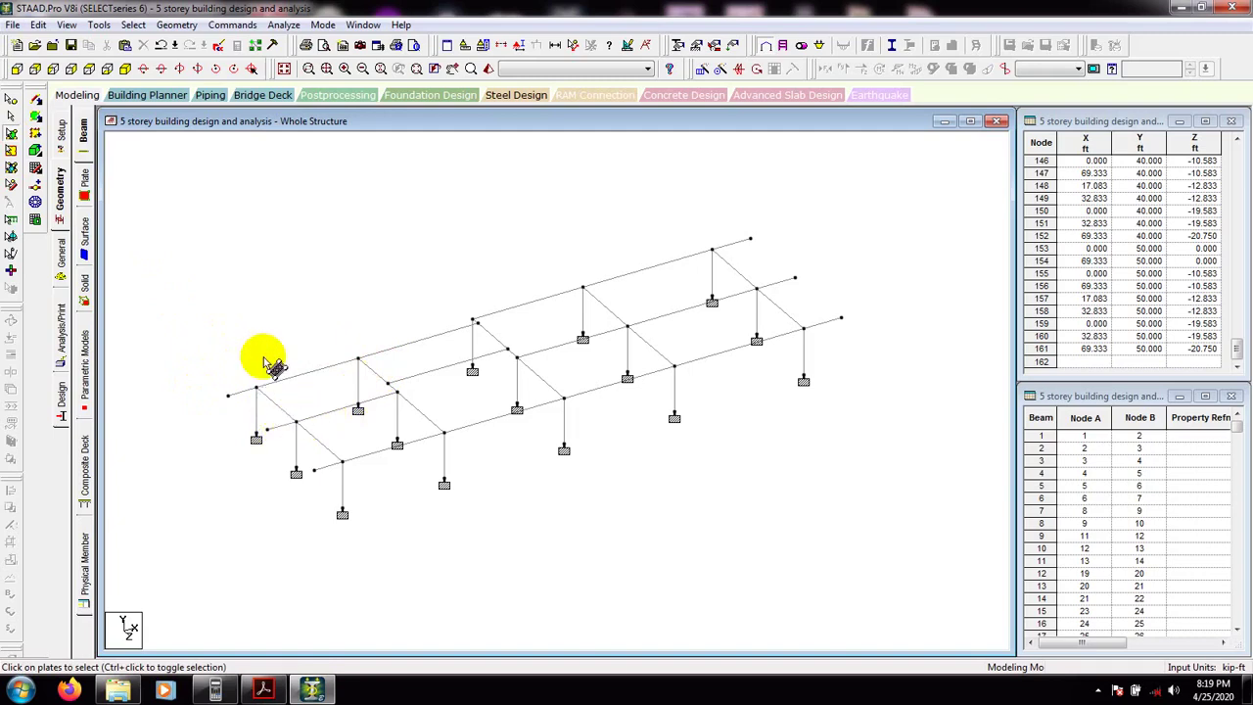
- Show the isolated frame in plan from above and try selection windows over its panels and the cantilever strip at the X = 0 end
{"action": "left_click", "coordinate": [90, 70]}
{"action": "left_click_drag", "start_coordinate": [362, 307], "coordinate": [400, 372]}
{"action": "left_click_drag", "start_coordinate": [238, 268], "coordinate": [193, 237]}
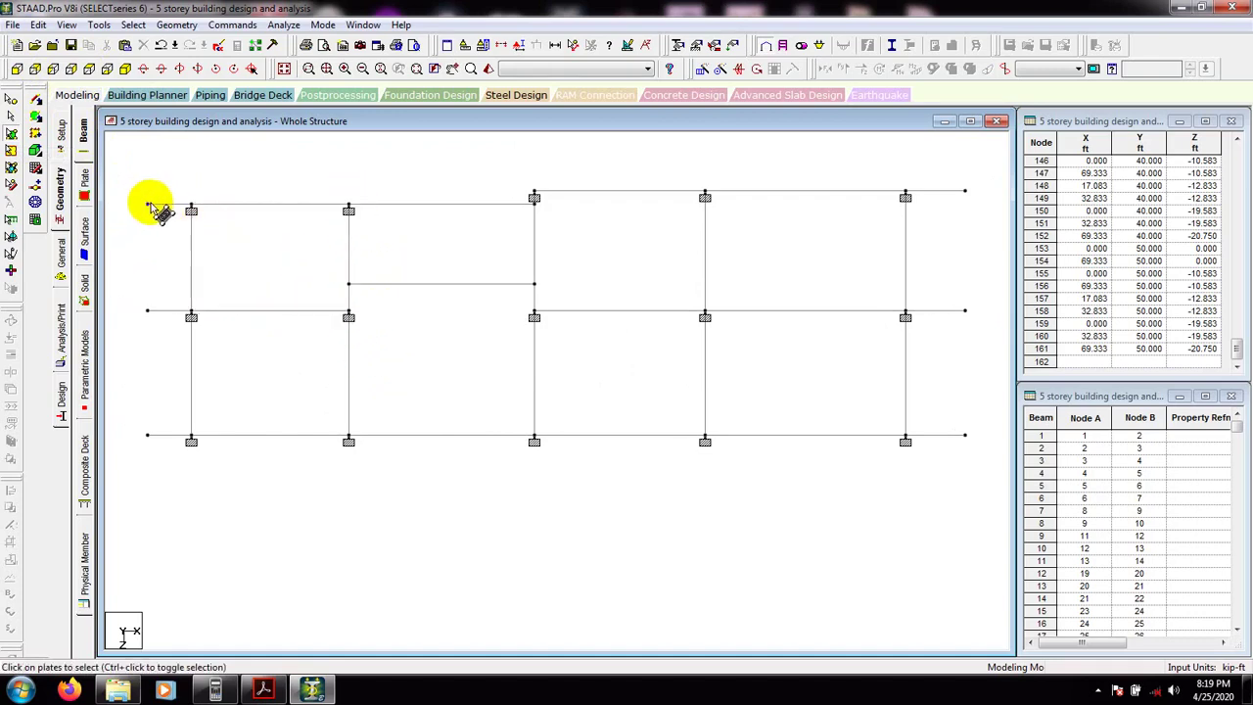
{"action": "left_click_drag", "start_coordinate": [147, 205], "coordinate": [192, 430]}
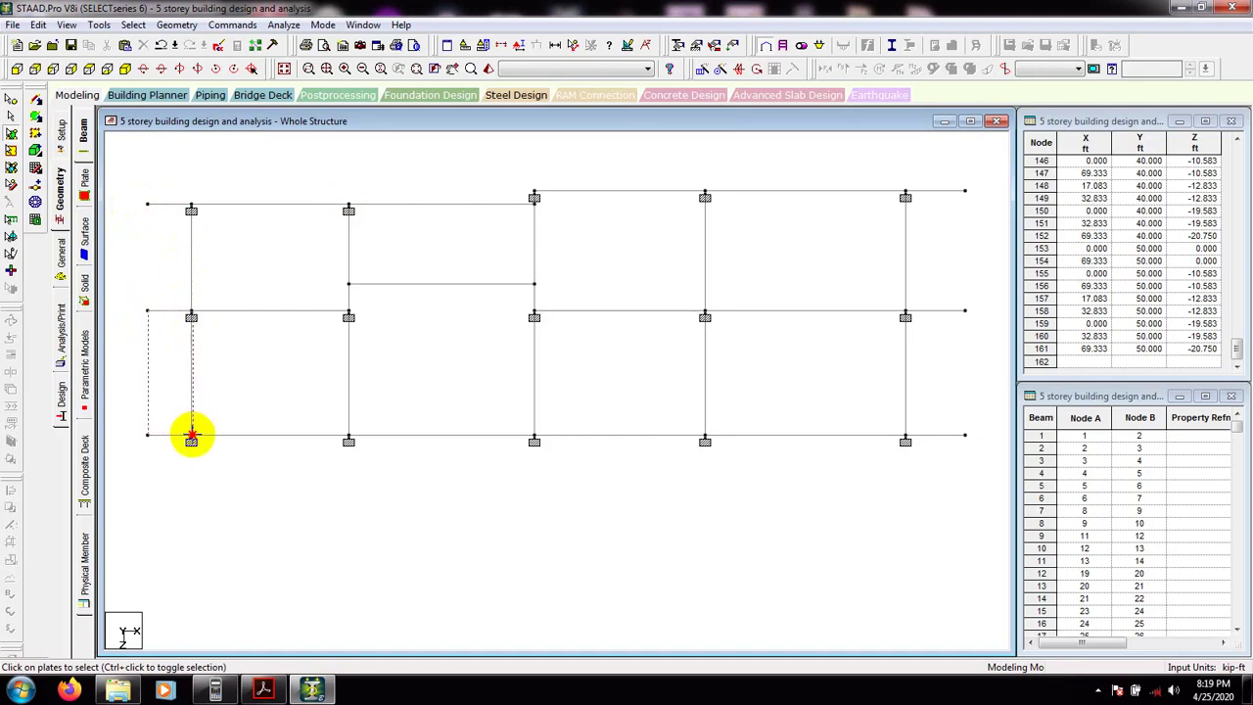
- Open the 3D rendered view of the structure to compare it with the grade-level plan
{"action": "left_click", "coordinate": [486, 68]}
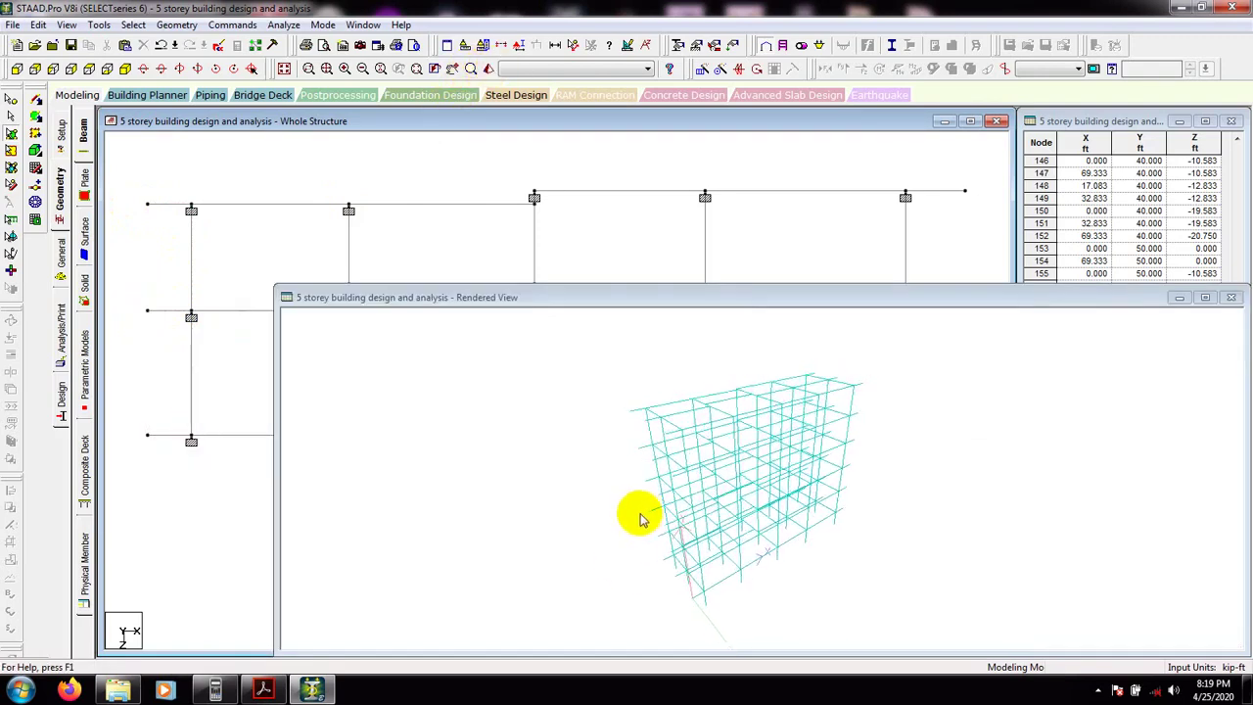
{"action": "left_click", "coordinate": [1230, 296]}
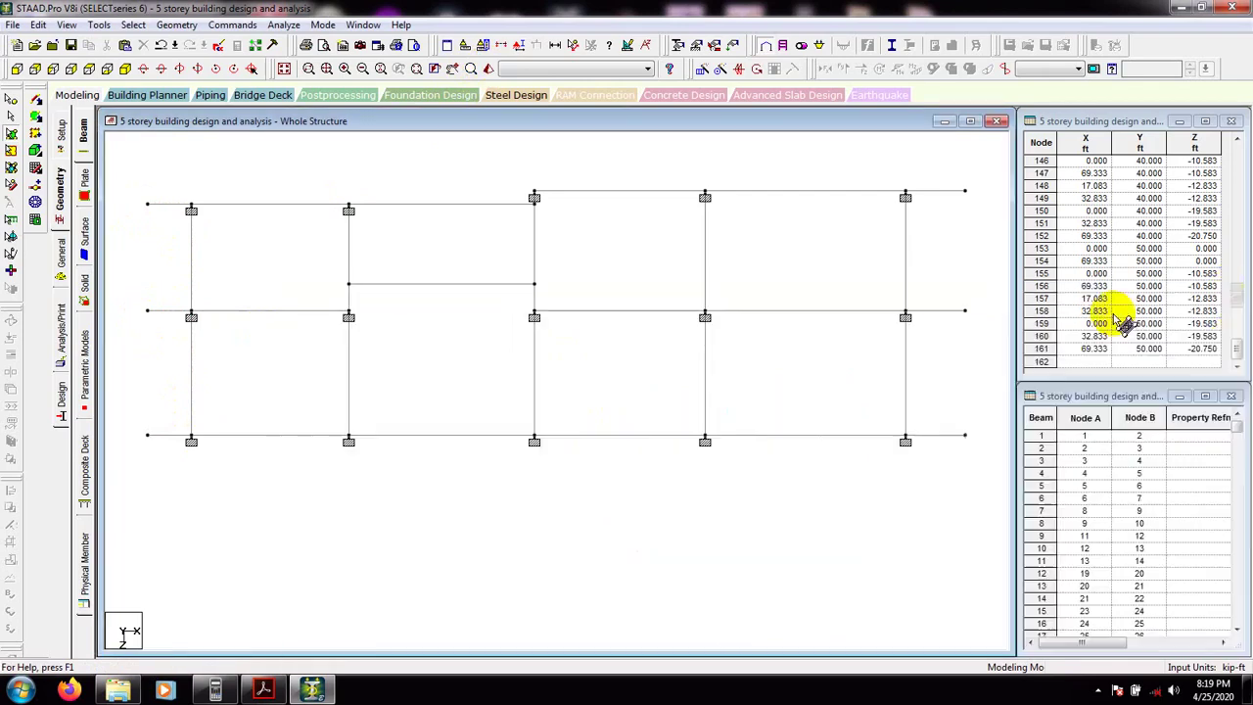
{"action": "middle_click_drag", "start_coordinate": [596, 369], "coordinate": [588, 394]}
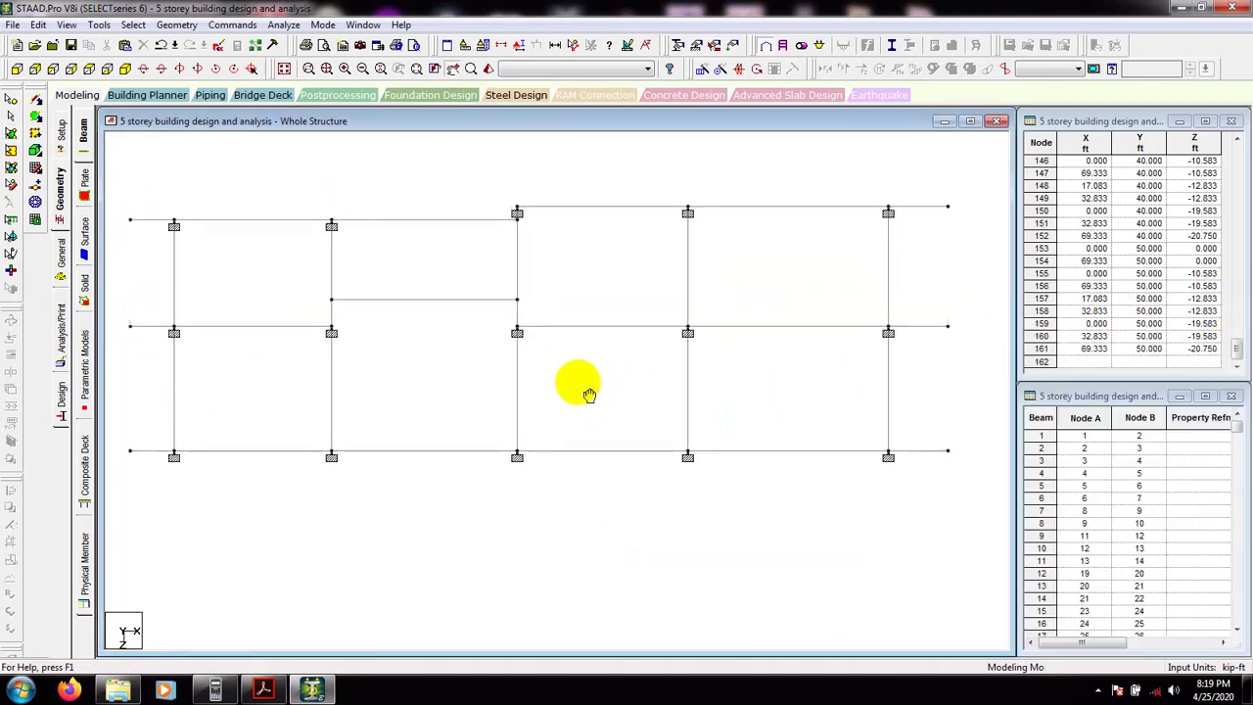
{"action": "left_click", "coordinate": [486, 67]}
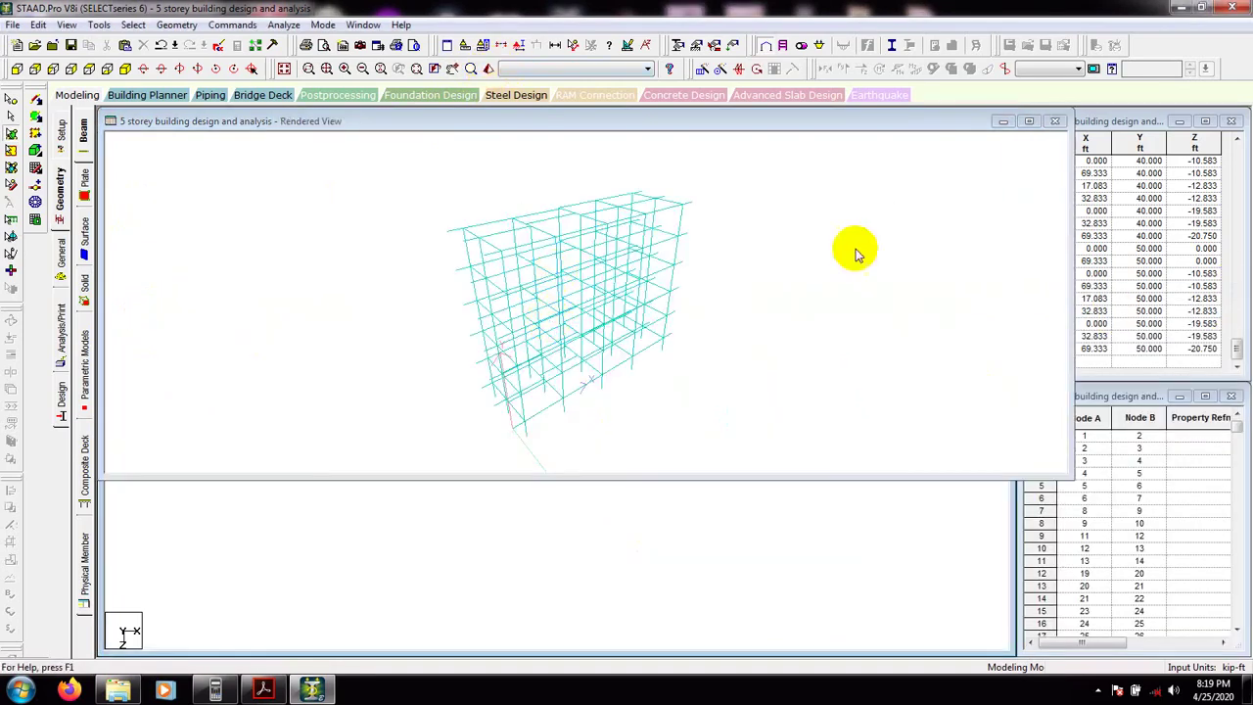
- Close the rendered view and add two 4-noded plates over the cantilever strip at the X = 0 end of the plan
{"action": "left_click", "coordinate": [1054, 120]}
{"action": "left_click", "coordinate": [134, 255]}
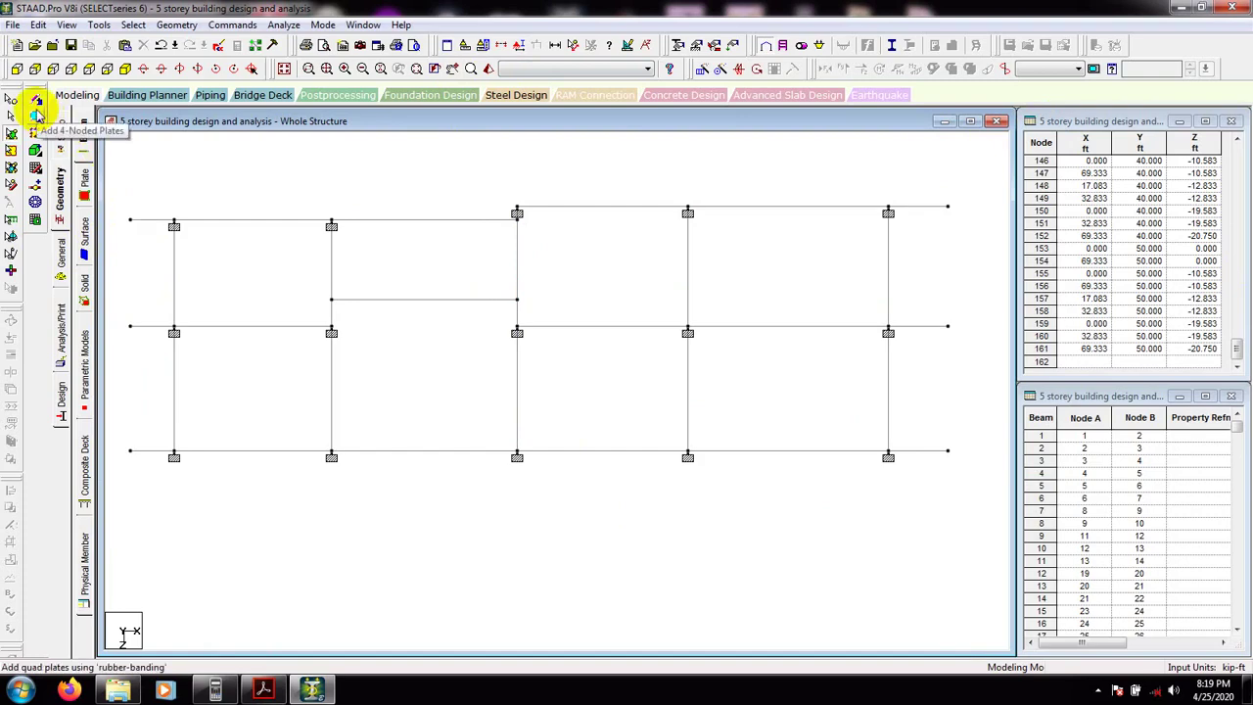
{"action": "left_click", "coordinate": [38, 111]}
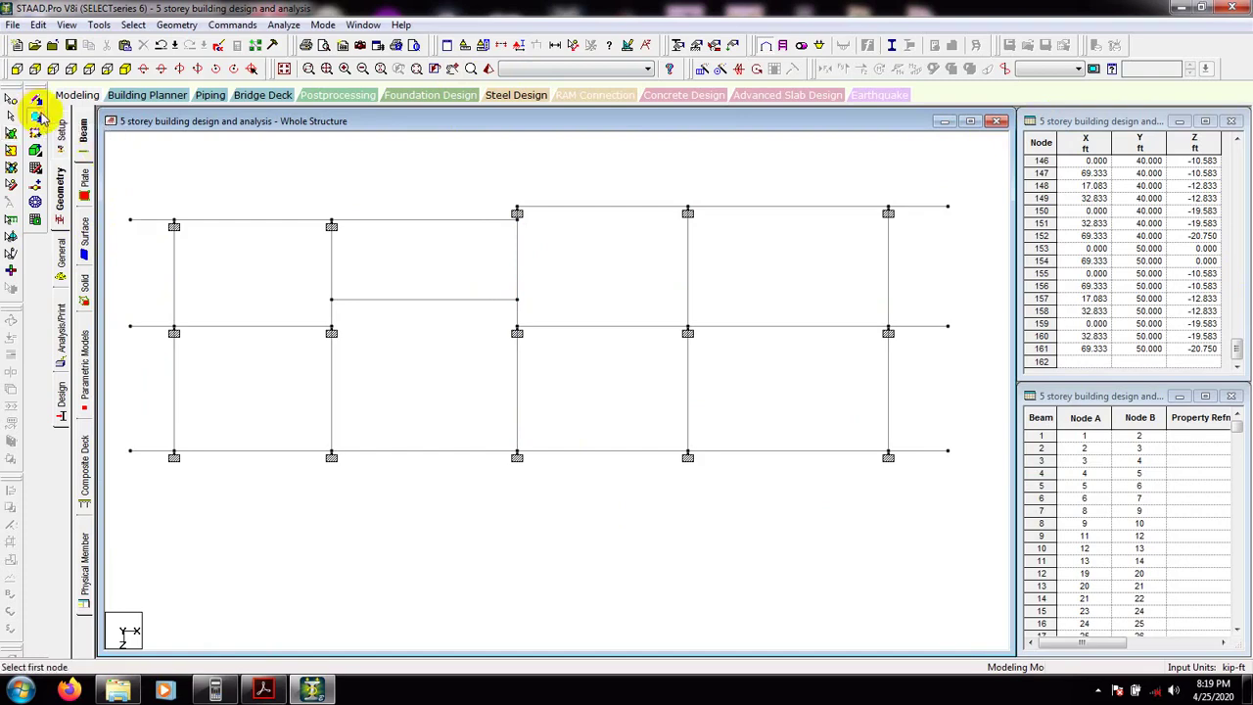
{"action": "left_click", "coordinate": [130, 219]}
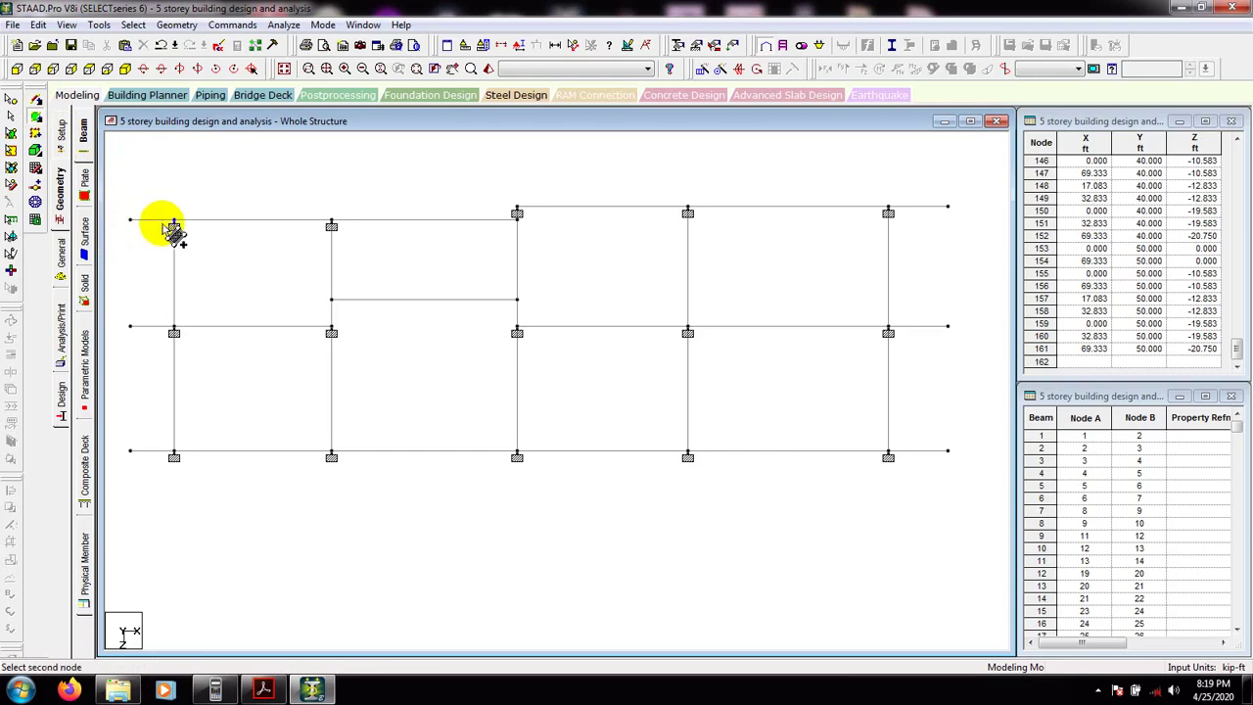
{"action": "left_click", "coordinate": [176, 333]}
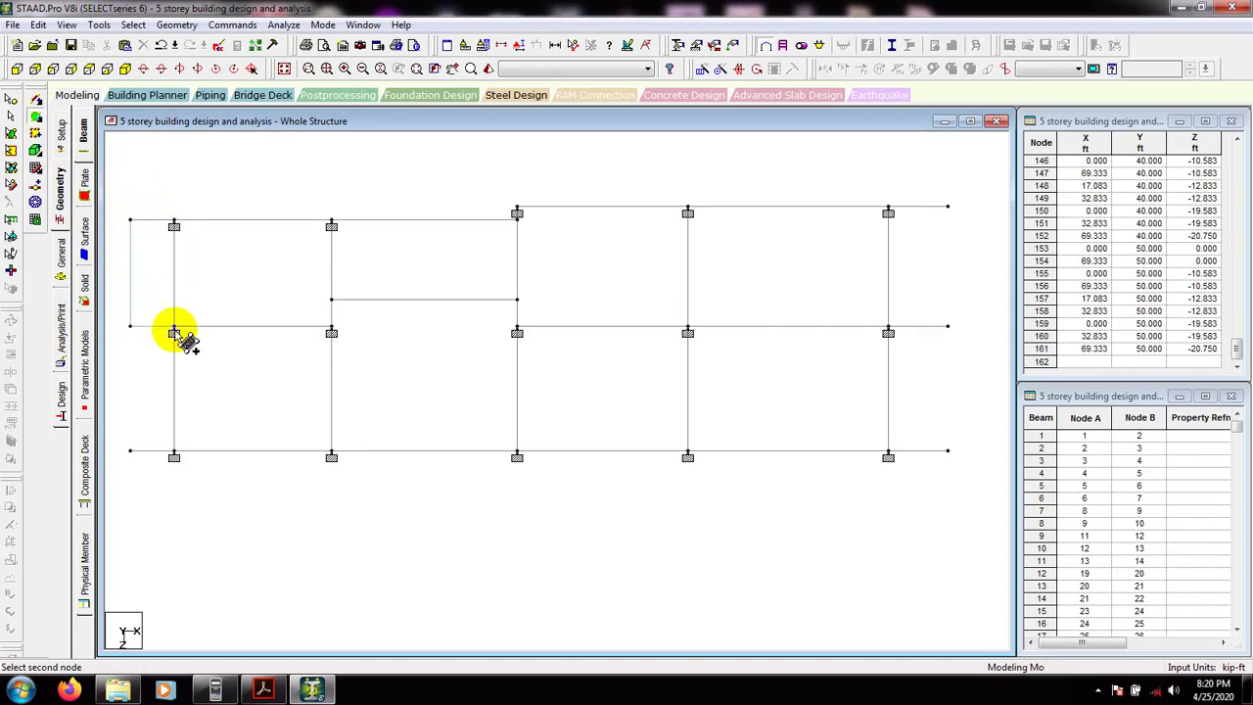
{"action": "left_click", "coordinate": [173, 329]}
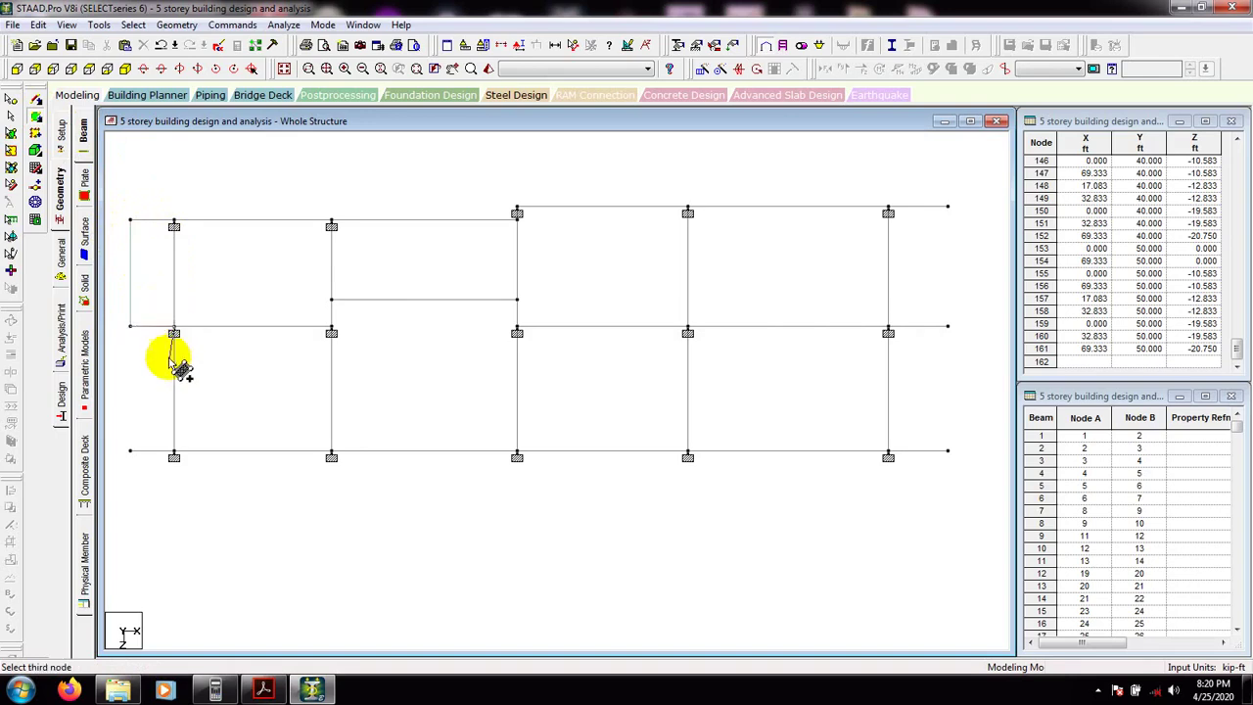
{"action": "left_click", "coordinate": [174, 456]}
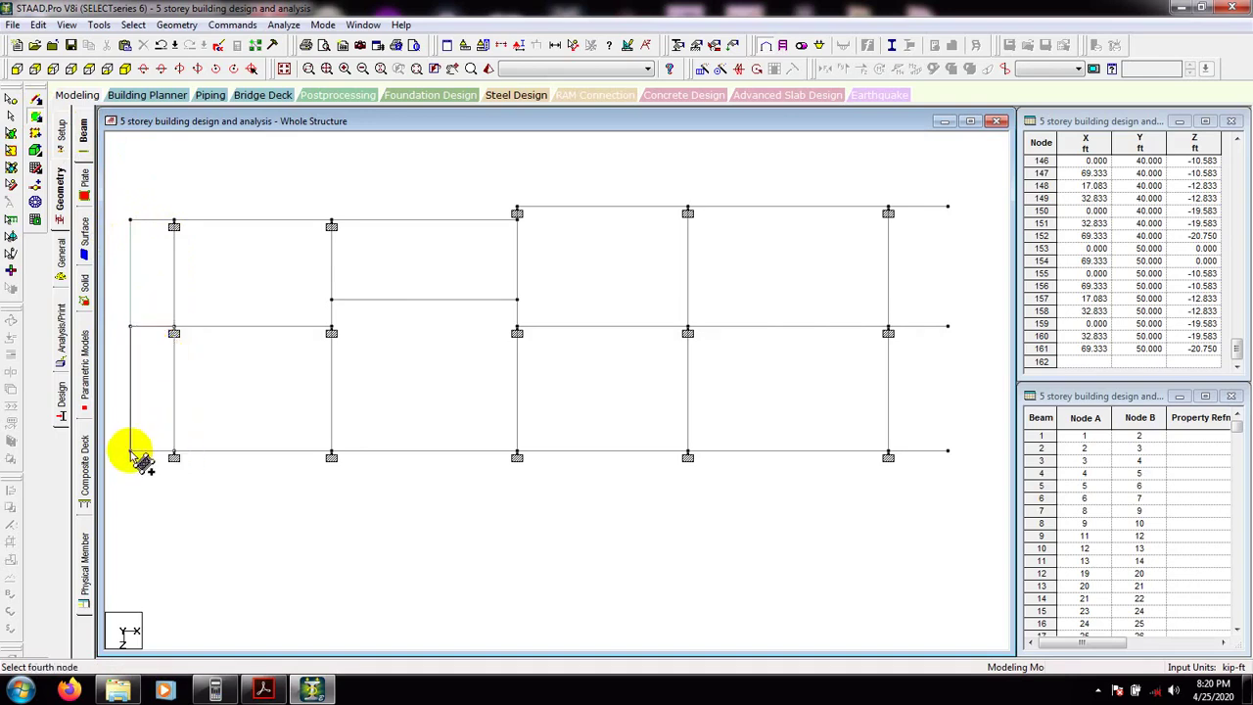
{"action": "left_click", "coordinate": [130, 452]}
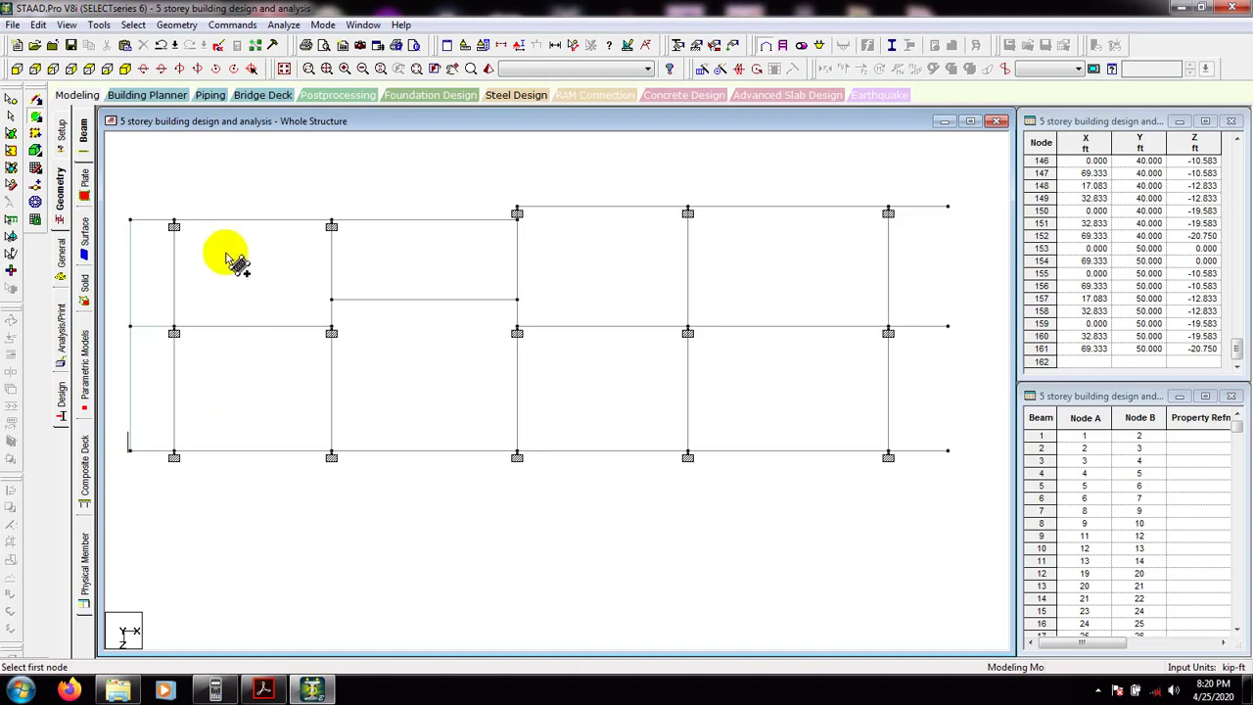
- Add a 4-noded plate over the rear panel between the first and second column lines, beside the X = 0 cantilever strip
{"action": "scroll", "coordinate": [157, 440], "scroll_direction": "up", "scroll_amount": 1}
{"action": "middle_click_drag", "start_coordinate": [244, 421], "coordinate": [232, 352]}
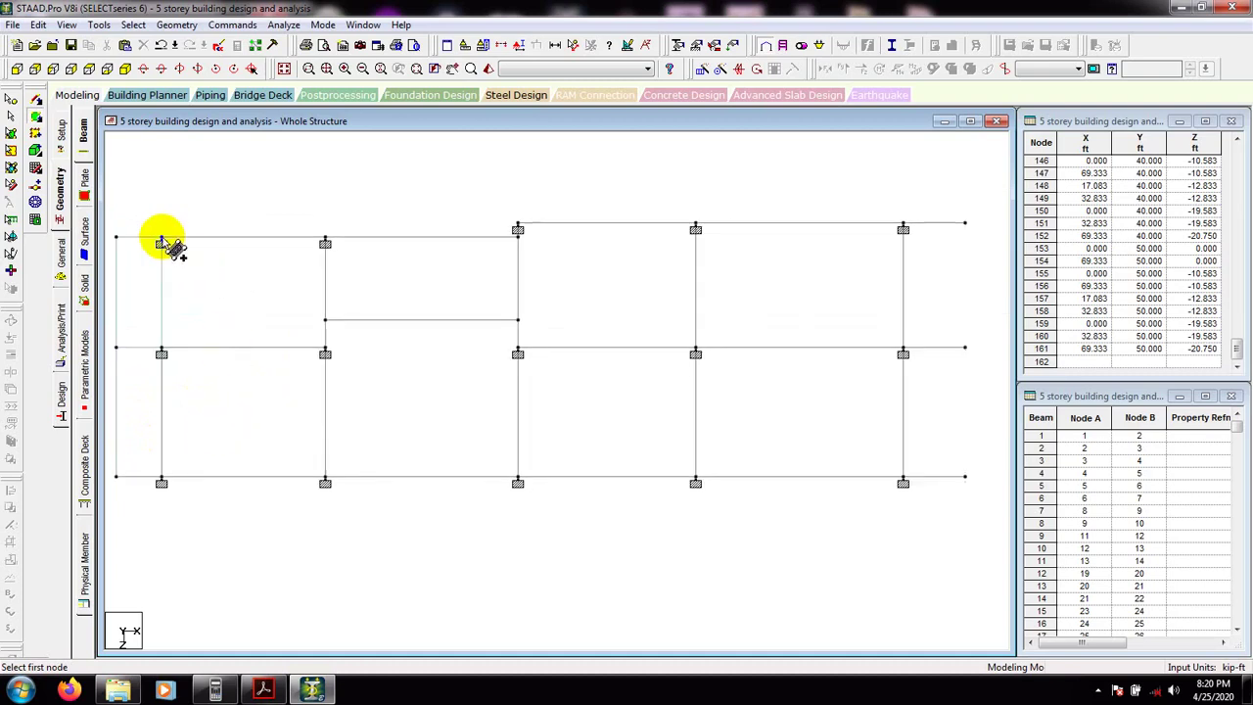
{"action": "left_click", "coordinate": [325, 243]}
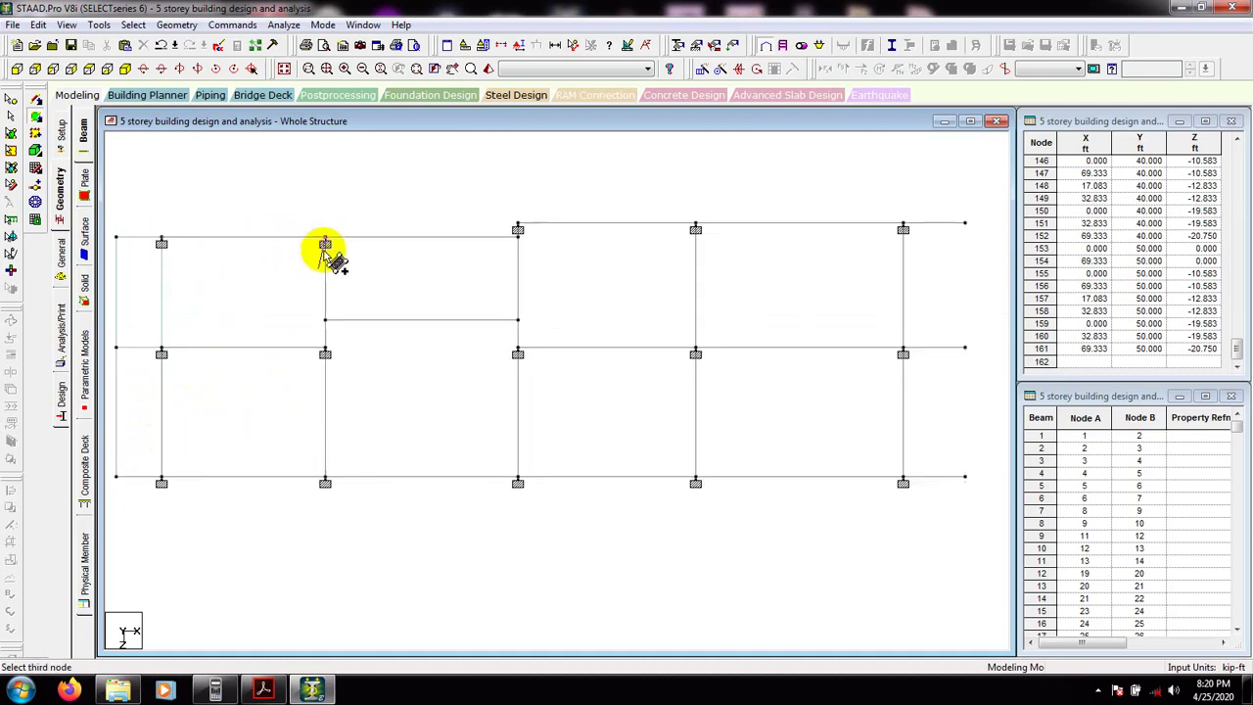
{"action": "left_click", "coordinate": [325, 352]}
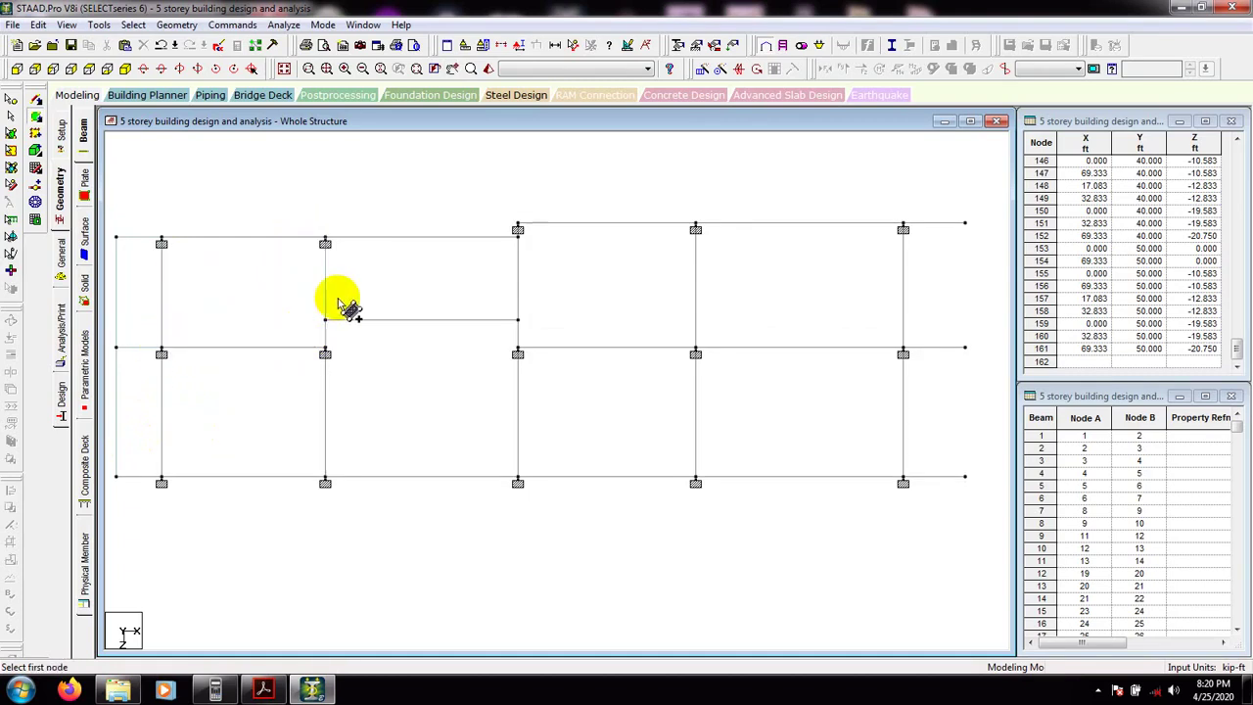
{"action": "left_click", "coordinate": [325, 242]}
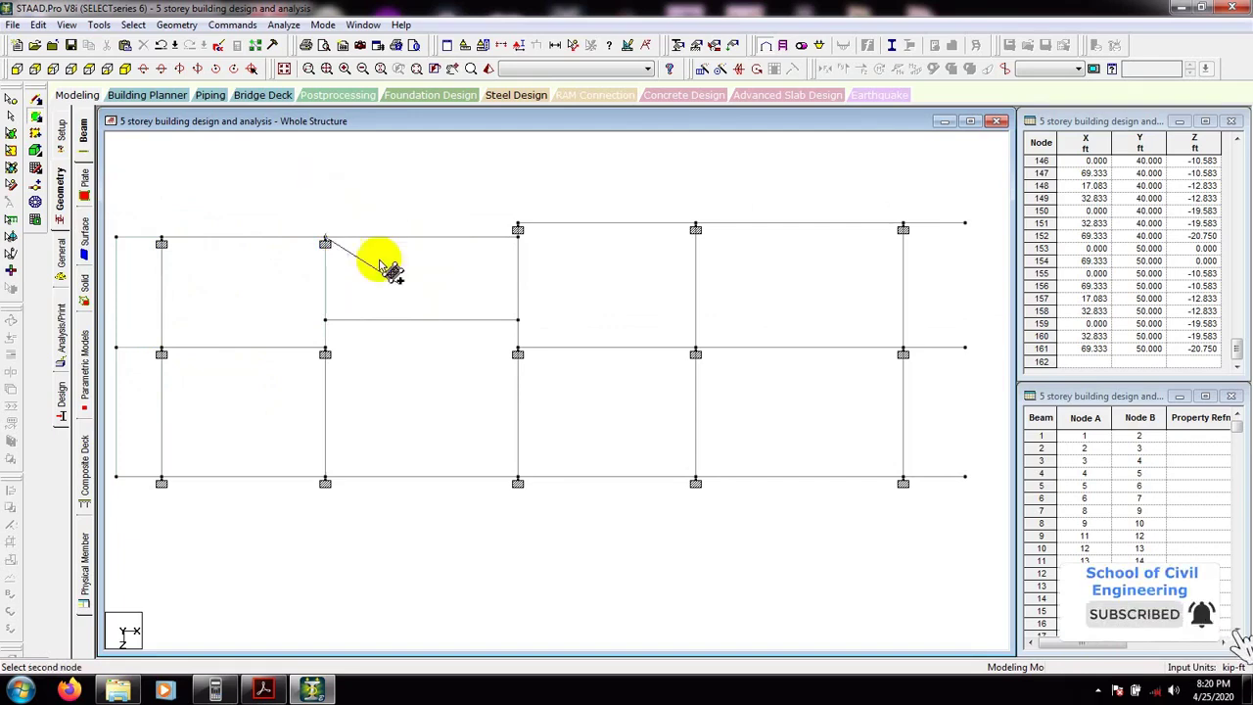
{"action": "right_click", "coordinate": [423, 283]}
{"action": "key", "text": "Escape"}
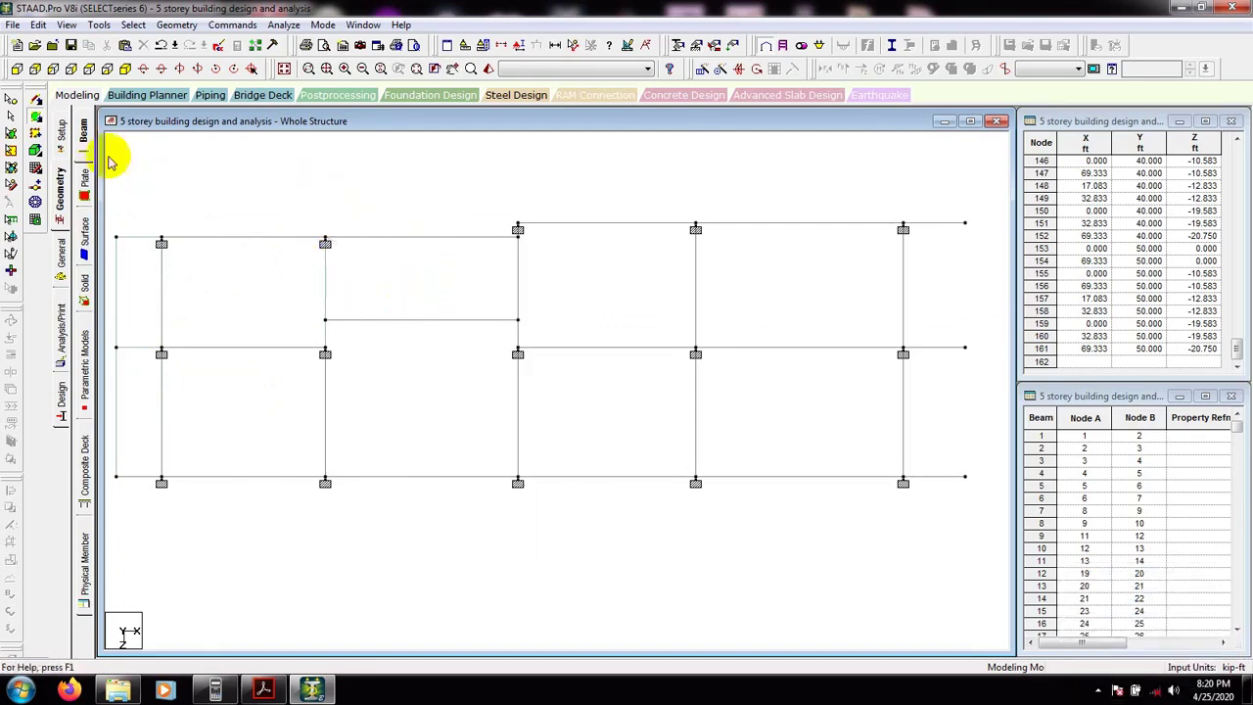
- Add 4-noded plates over the Z = 0 side panel of the first column bay and the second bay up to its intermediate beam
{"action": "left_click", "coordinate": [35, 99]}
{"action": "scroll", "coordinate": [411, 288], "scroll_direction": "down", "scroll_amount": 2}
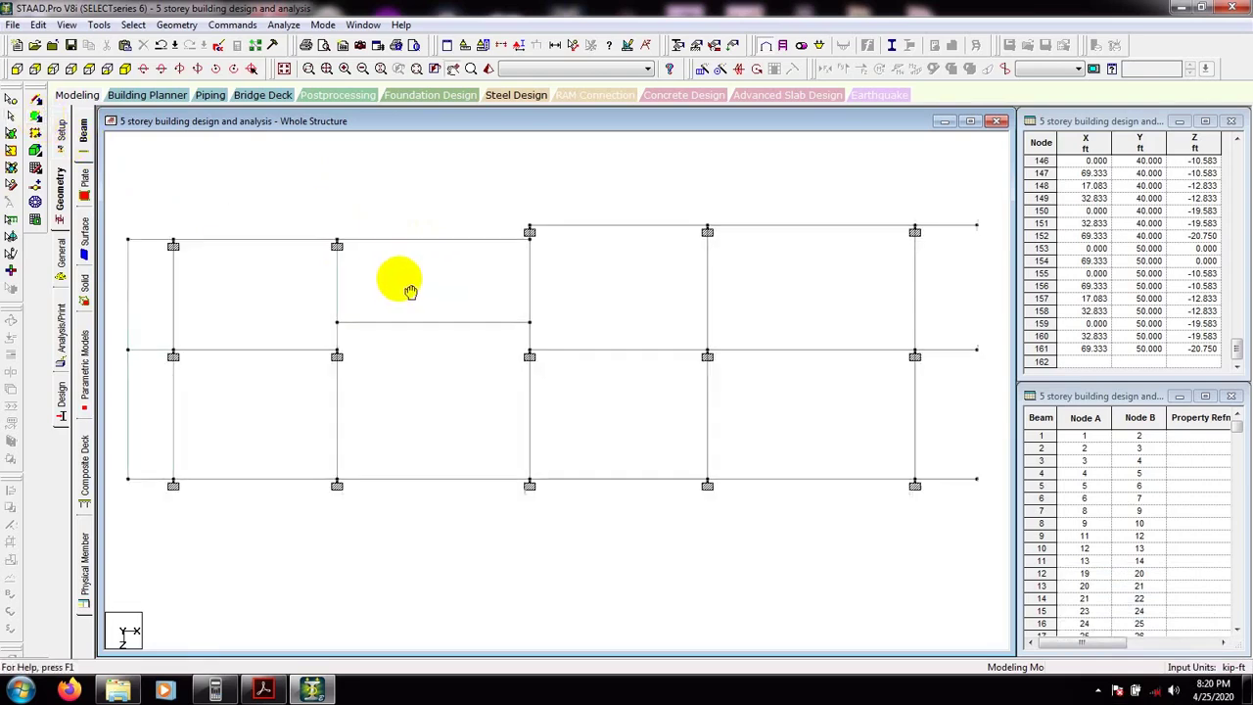
{"action": "left_click_drag", "start_coordinate": [427, 314], "coordinate": [425, 293]}
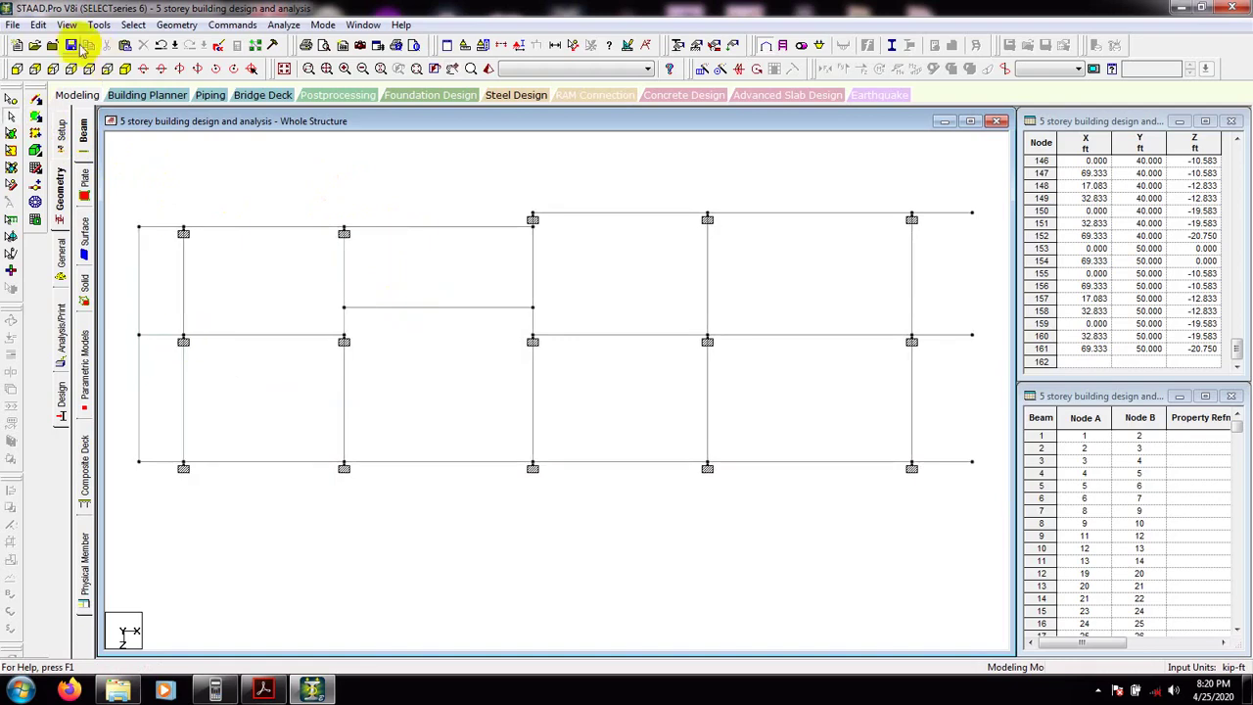
{"action": "left_click", "coordinate": [183, 340]}
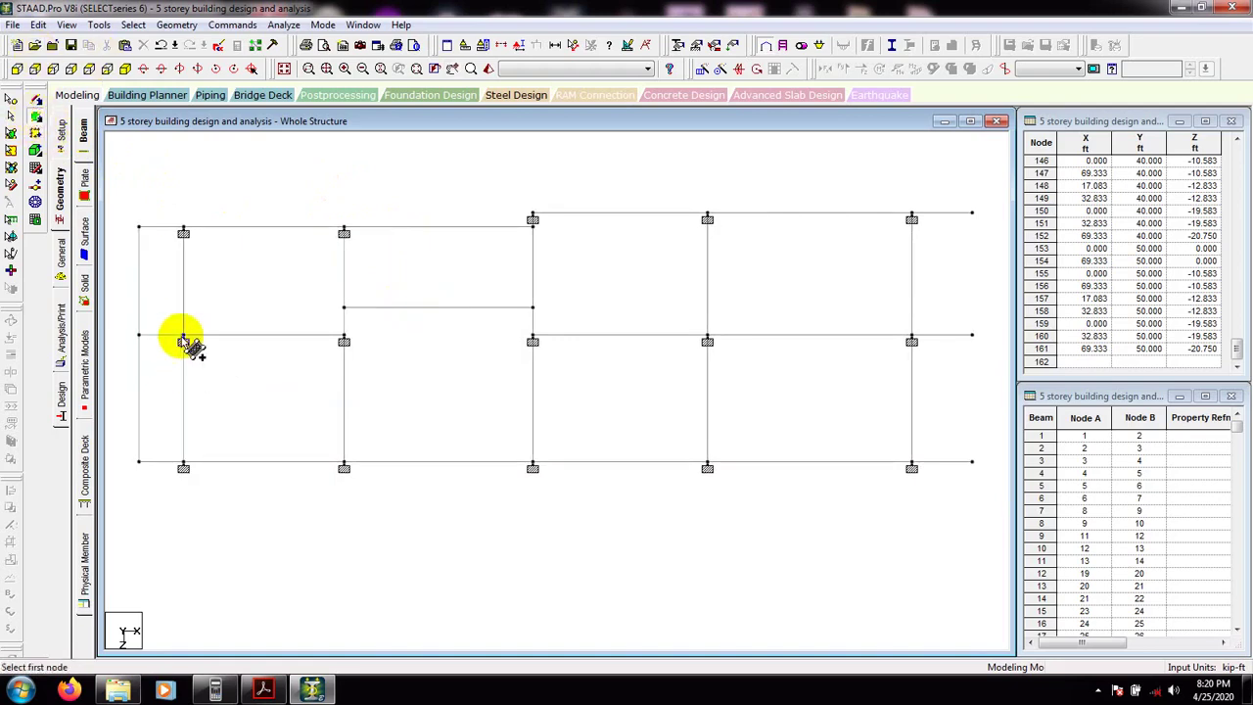
{"action": "left_click", "coordinate": [183, 341]}
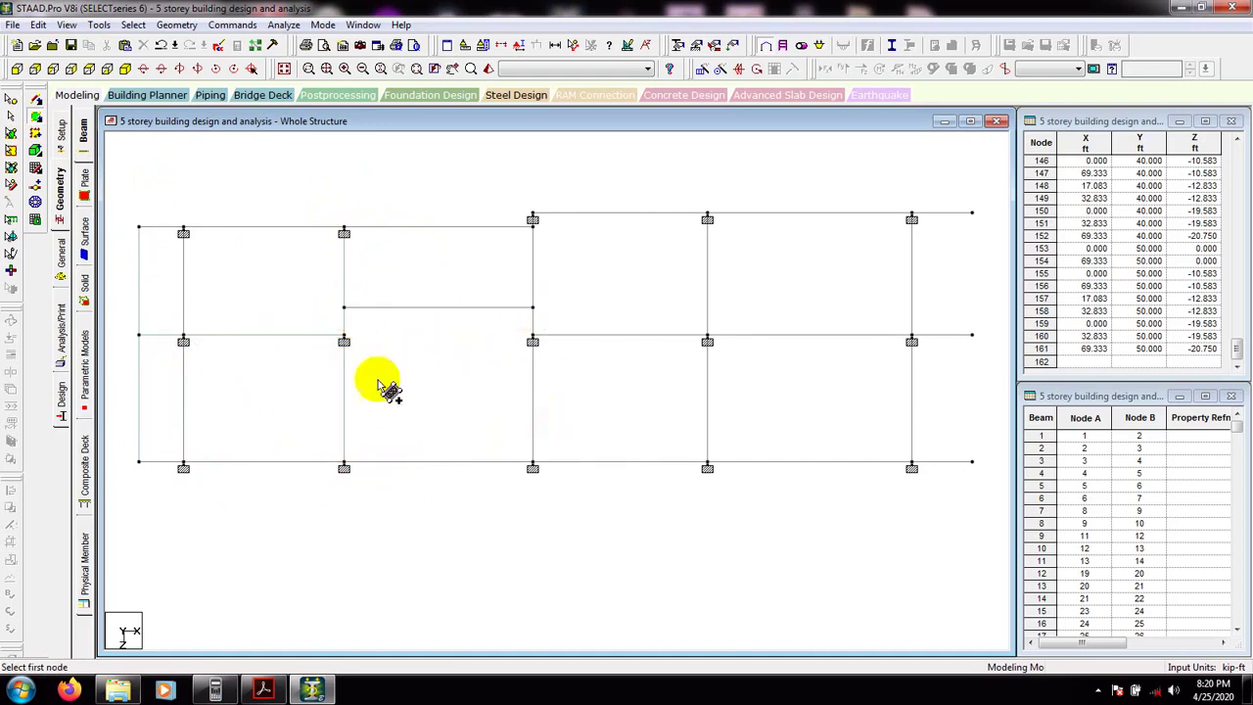
{"action": "left_click", "coordinate": [344, 307]}
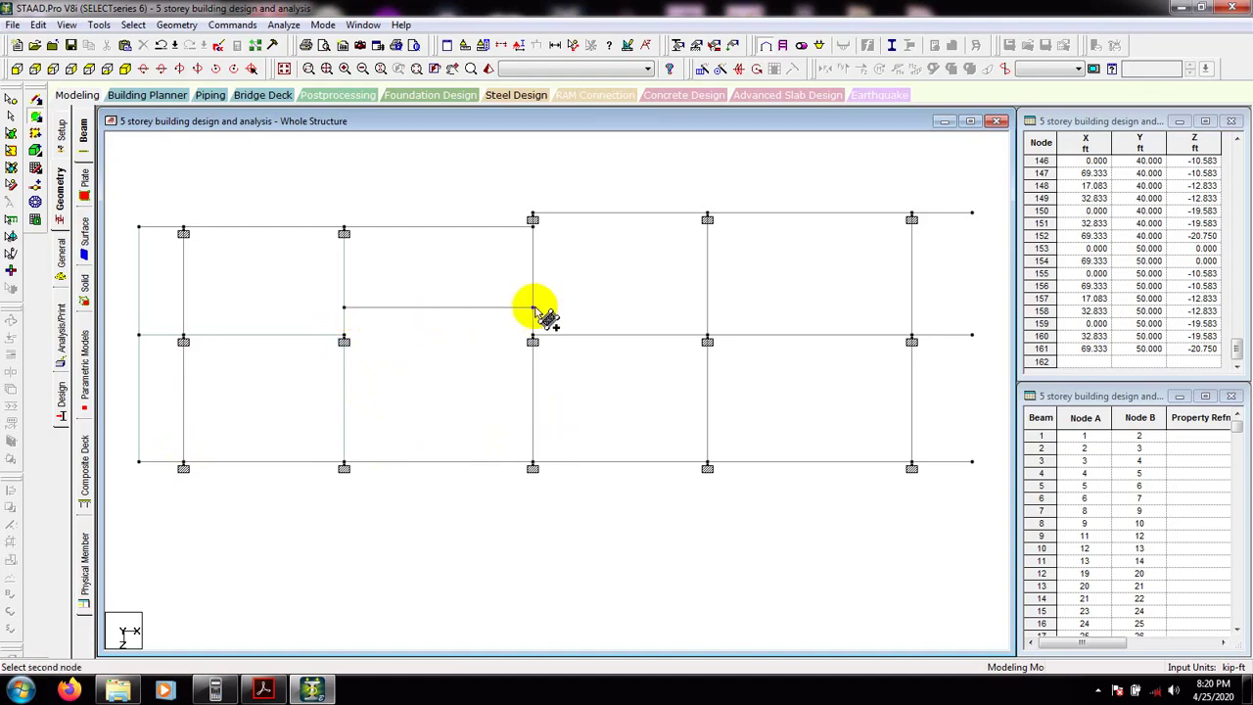
{"action": "left_click", "coordinate": [532, 308]}
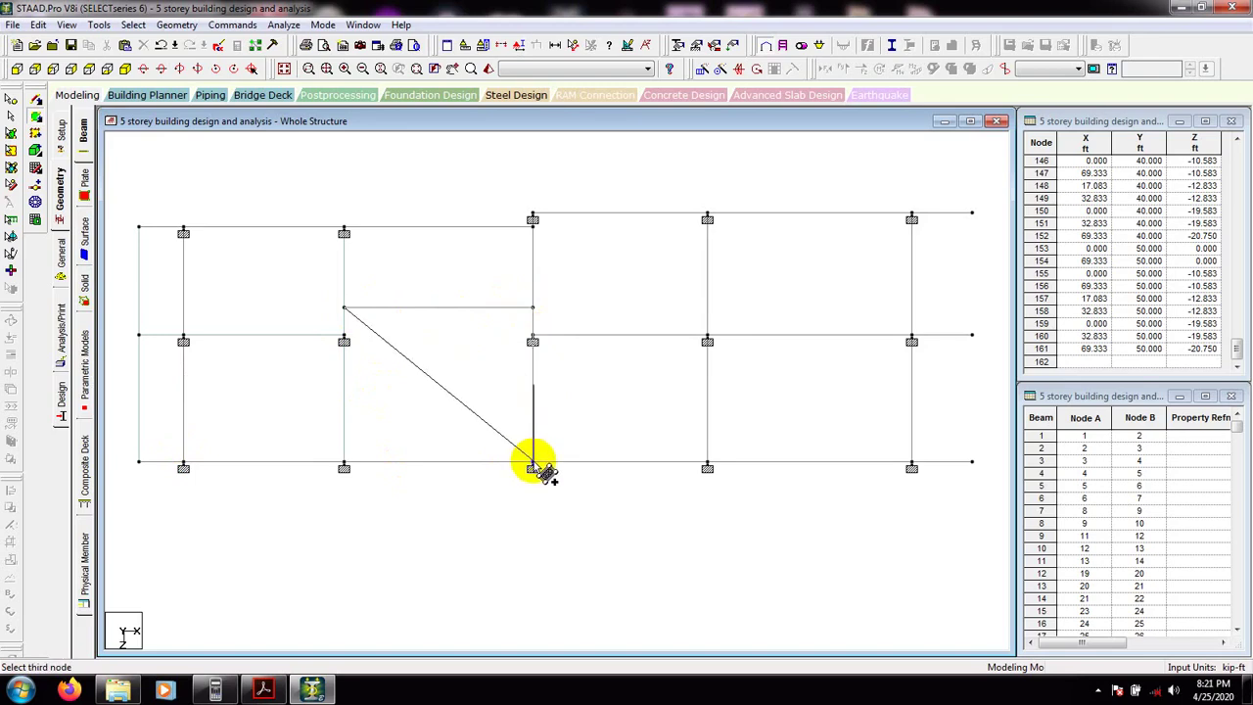
{"action": "left_click", "coordinate": [344, 468]}
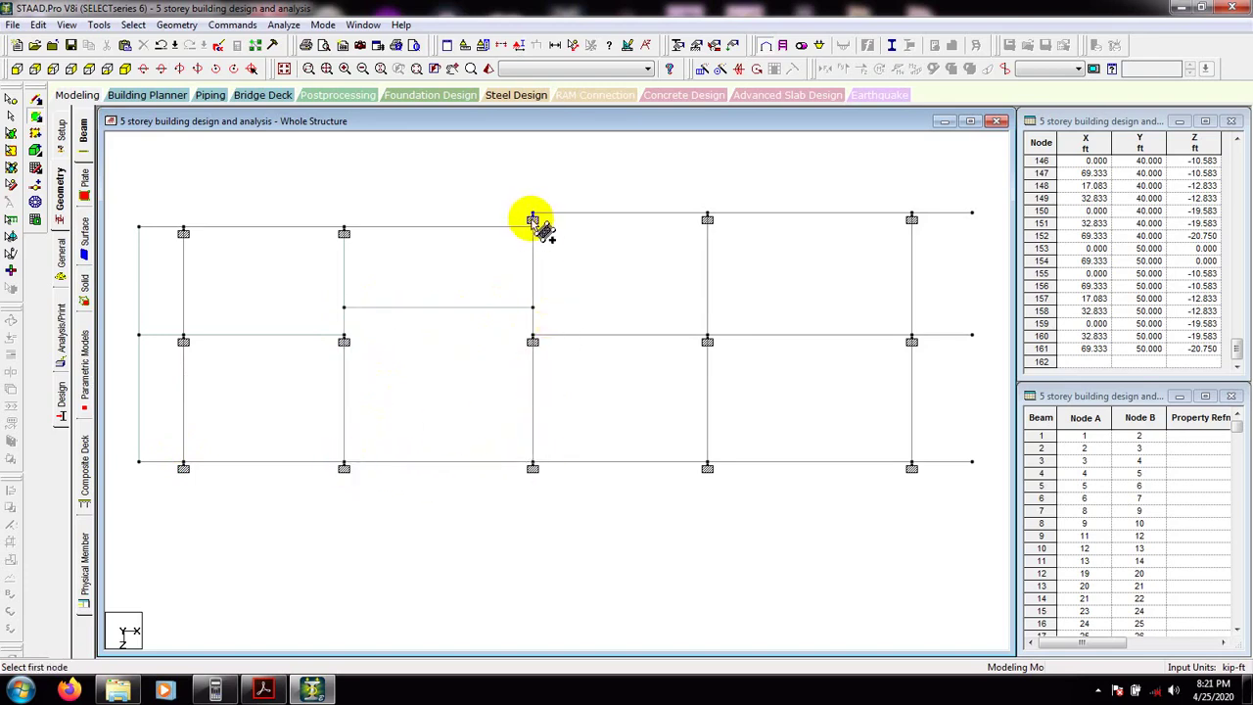
- Add 4-noded plates over both panels between the third and fourth column lines
{"action": "left_click", "coordinate": [707, 218]}
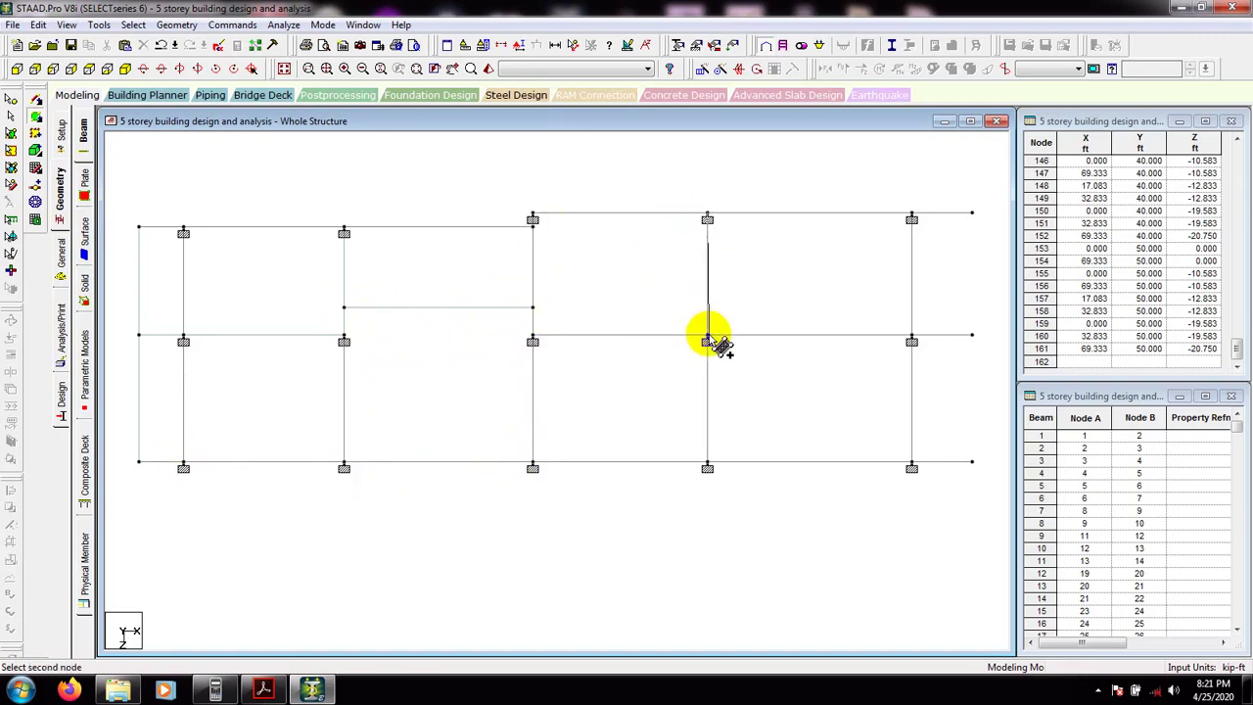
{"action": "left_click", "coordinate": [707, 339]}
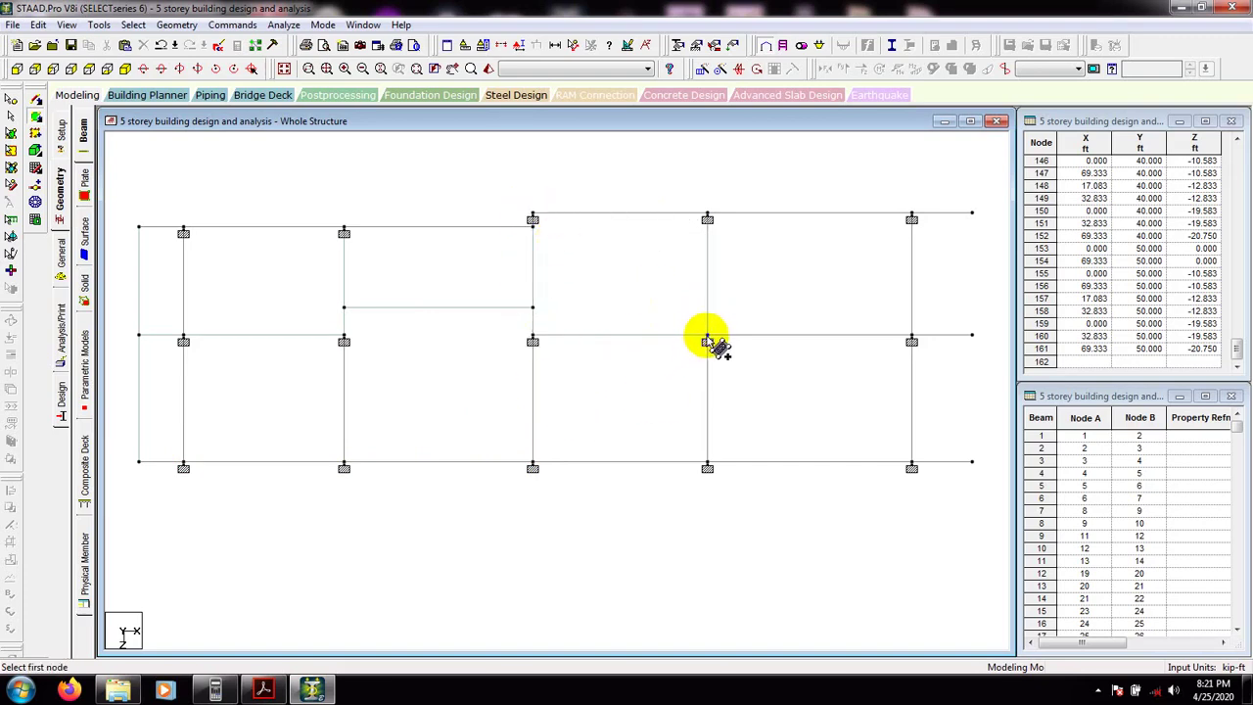
{"action": "left_click", "coordinate": [707, 461]}
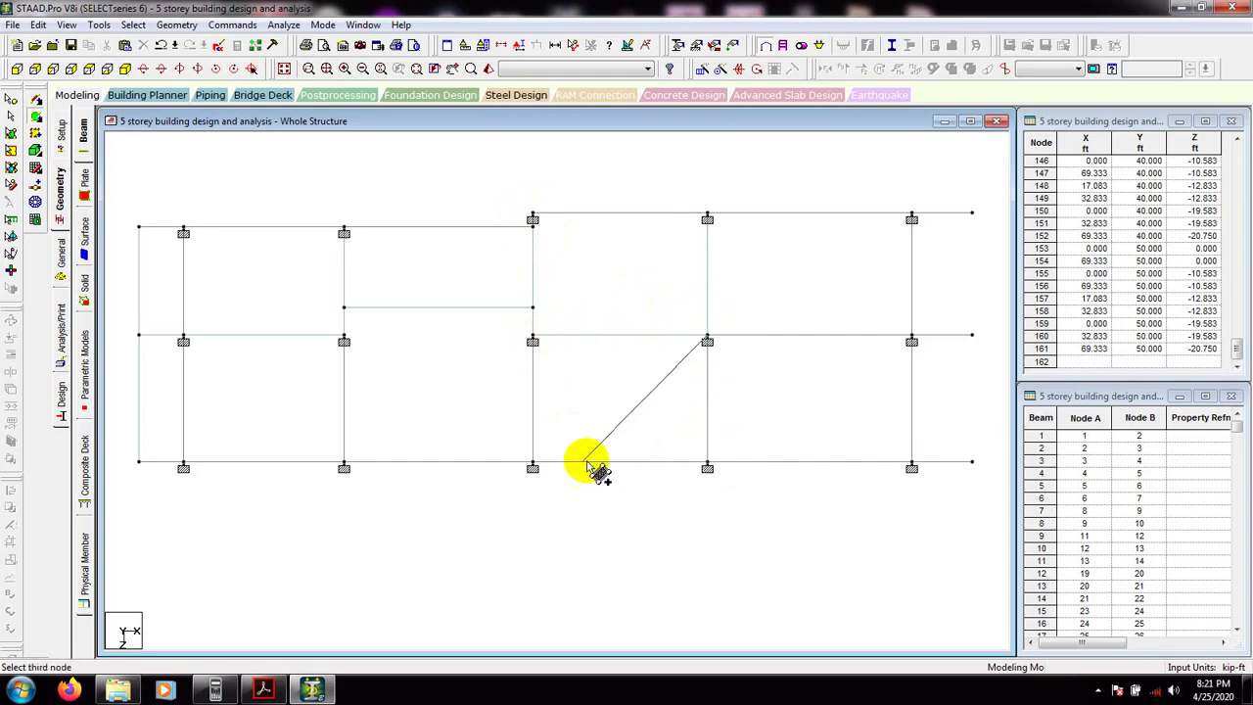
{"action": "left_click", "coordinate": [533, 463]}
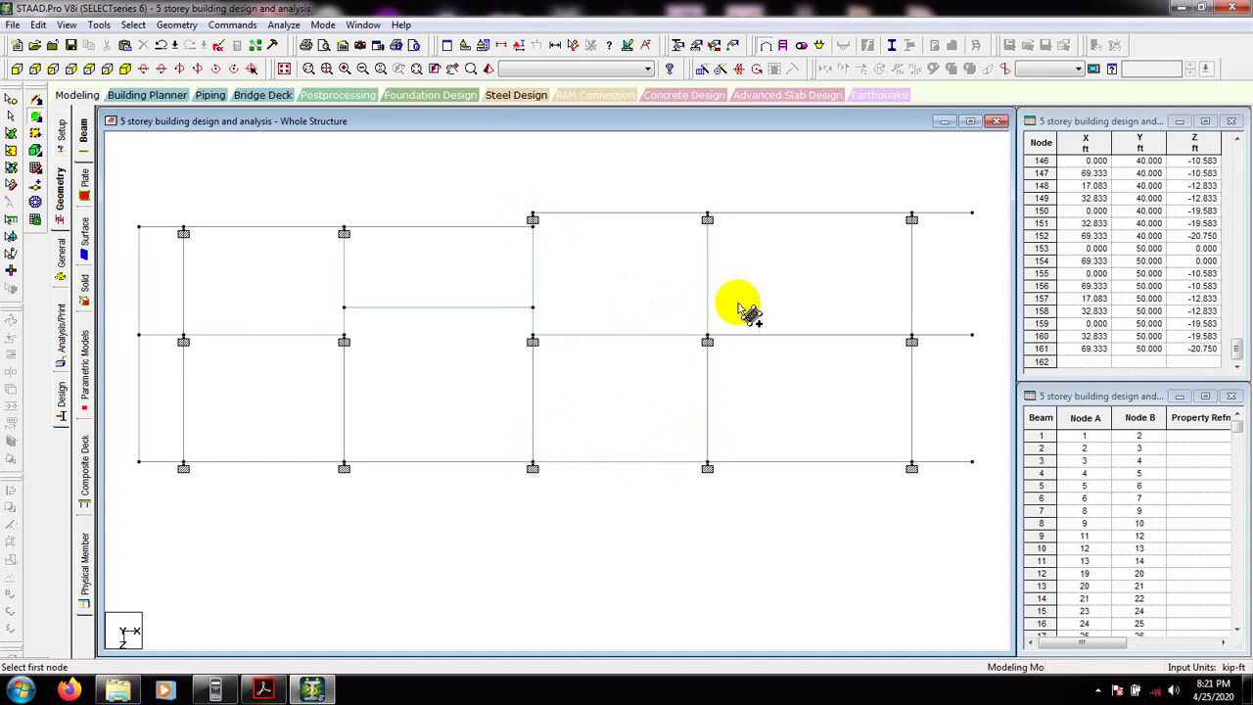
- Add 4-noded plates over both panels between the fourth and fifth column lines
{"action": "left_click", "coordinate": [911, 219]}
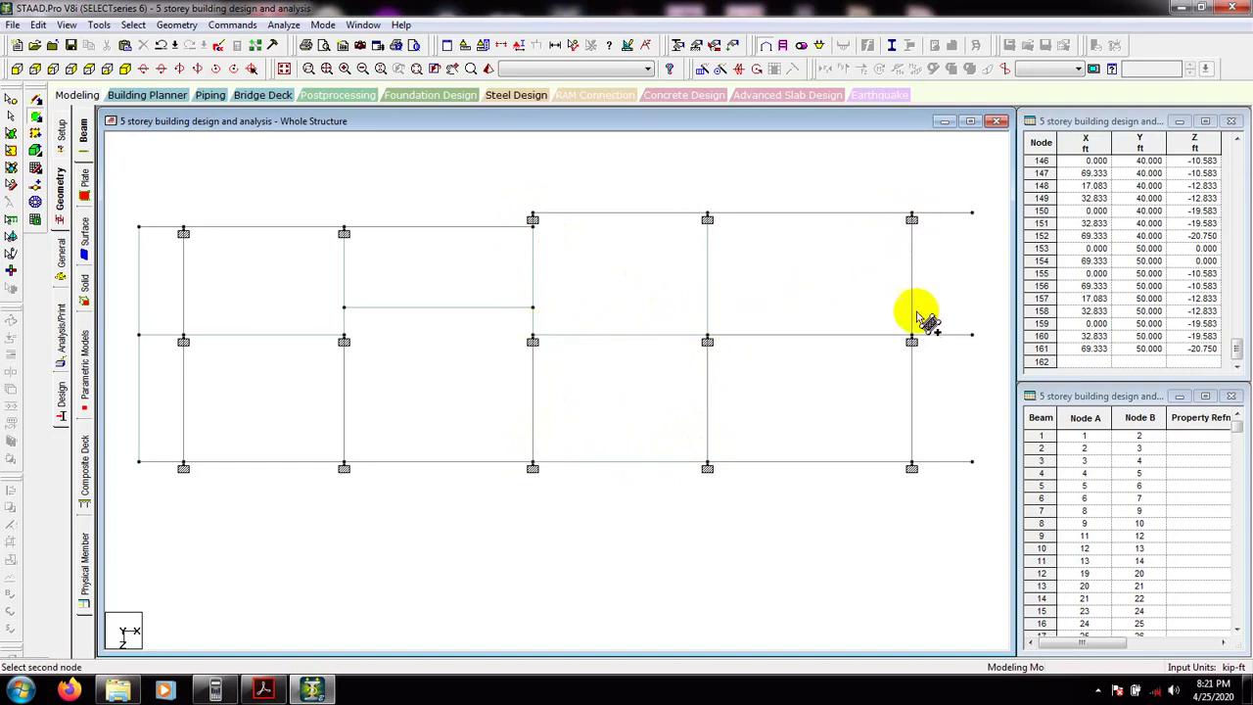
{"action": "left_click", "coordinate": [711, 339]}
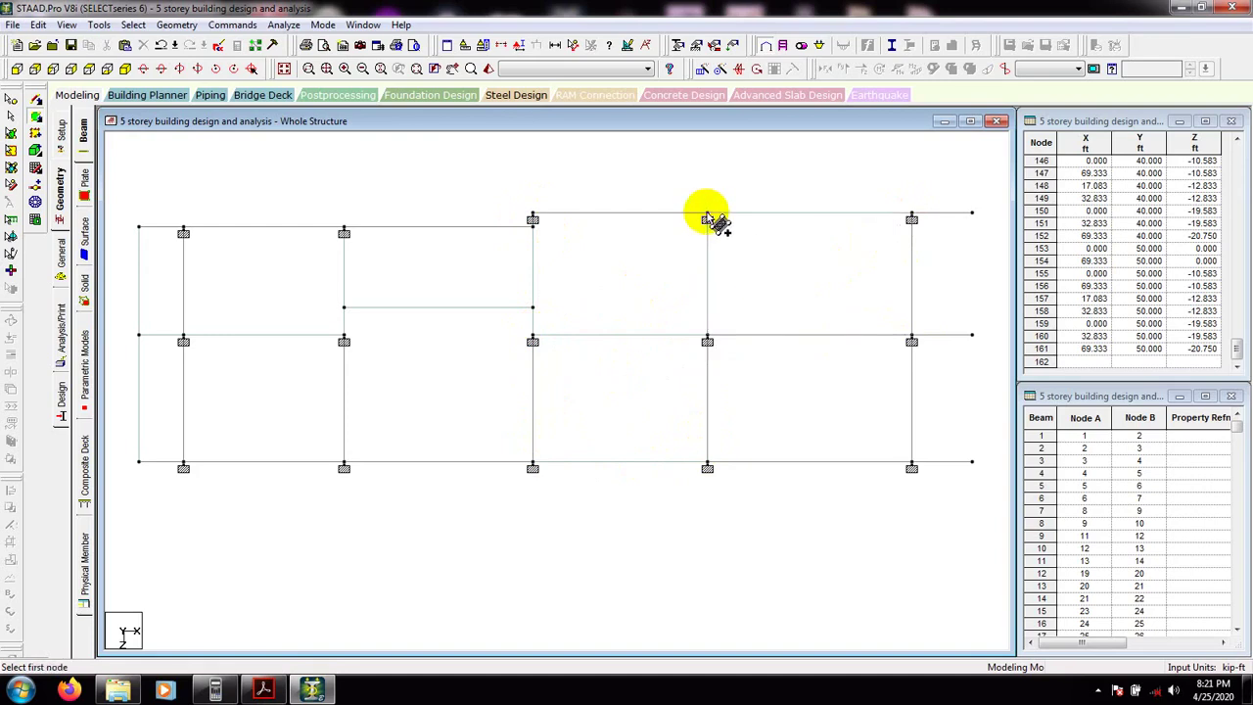
{"action": "left_click", "coordinate": [911, 341]}
{"action": "left_click", "coordinate": [911, 468]}
{"action": "left_click", "coordinate": [707, 466]}
{"action": "left_click", "coordinate": [706, 340]}
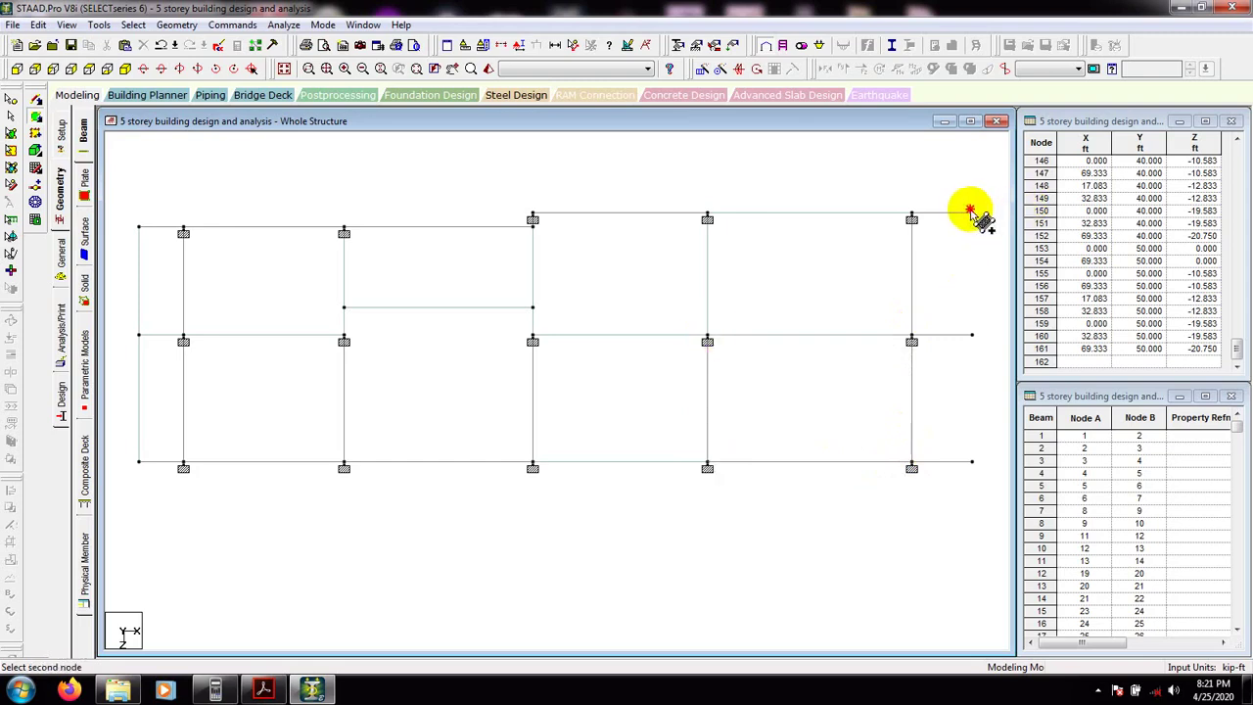
- Add two 4-noded plates over the cantilever strip at the X = 69.333 ft end of the plan
{"action": "left_click", "coordinate": [972, 335]}
{"action": "left_click", "coordinate": [913, 338]}
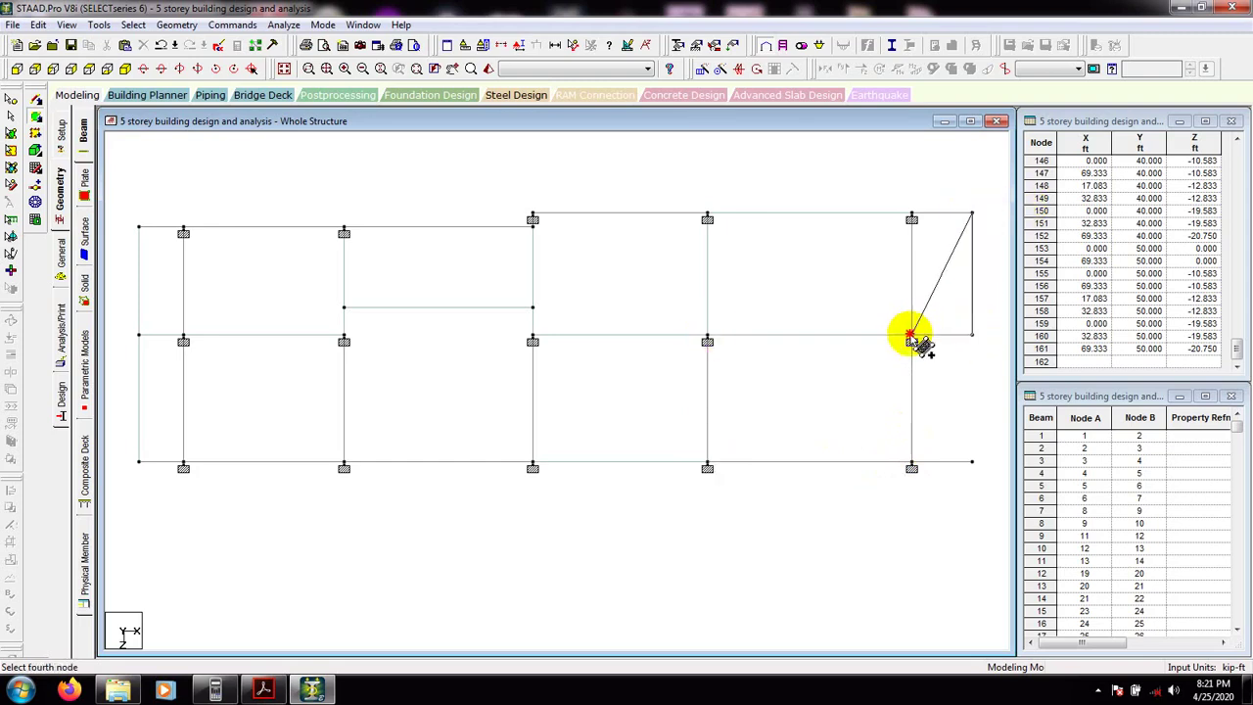
{"action": "left_click", "coordinate": [910, 211]}
{"action": "scroll", "coordinate": [920, 216], "scroll_direction": "up", "scroll_amount": 1}
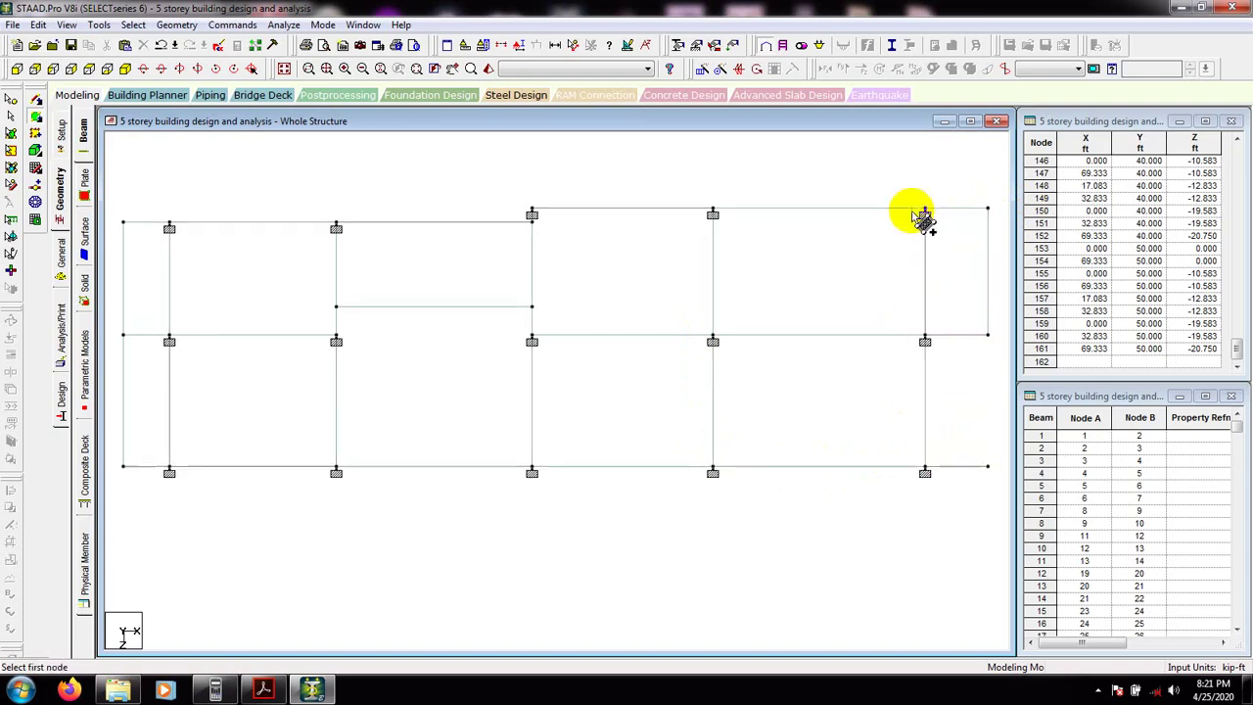
{"action": "scroll", "coordinate": [944, 386], "scroll_direction": "down", "scroll_amount": 1}
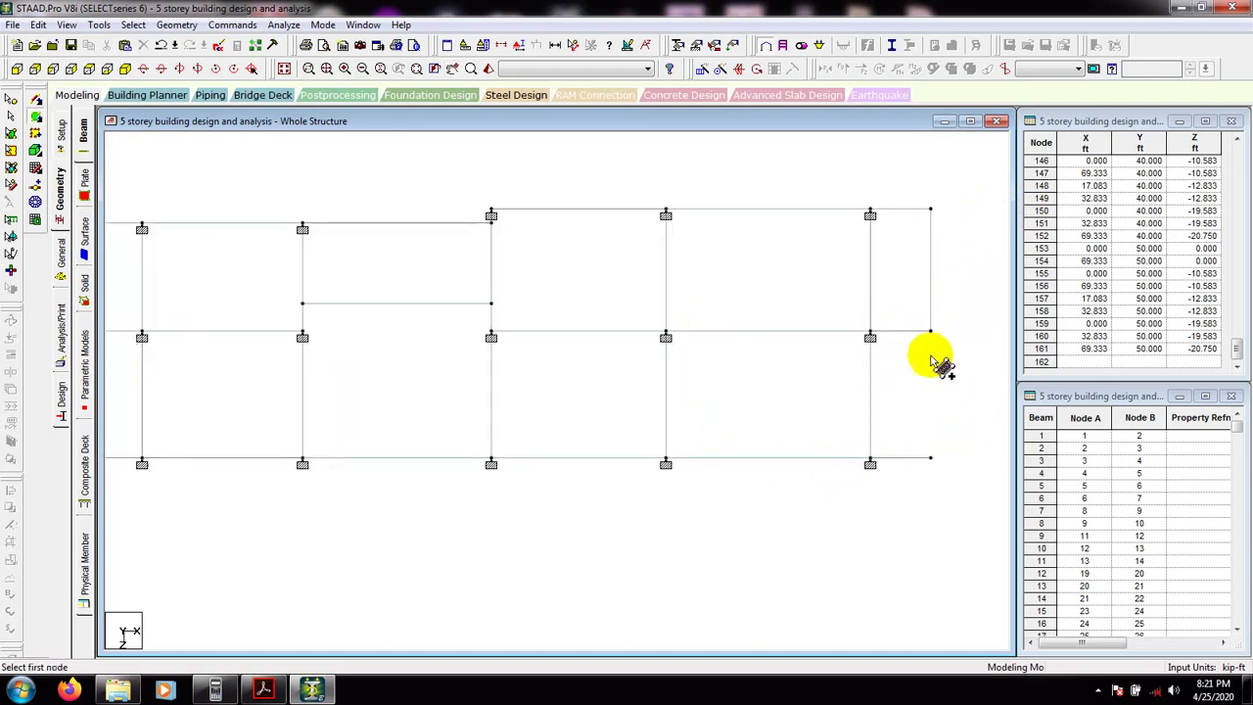
{"action": "left_click", "coordinate": [930, 333]}
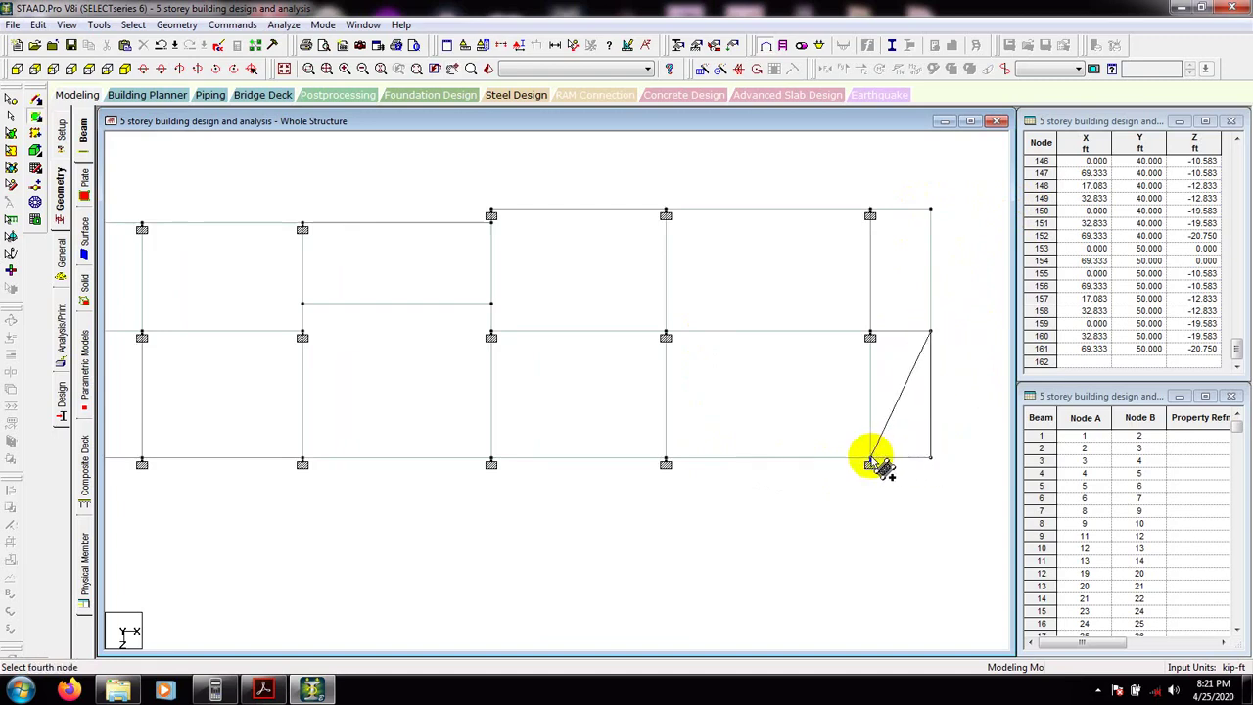
{"action": "left_click", "coordinate": [871, 334]}
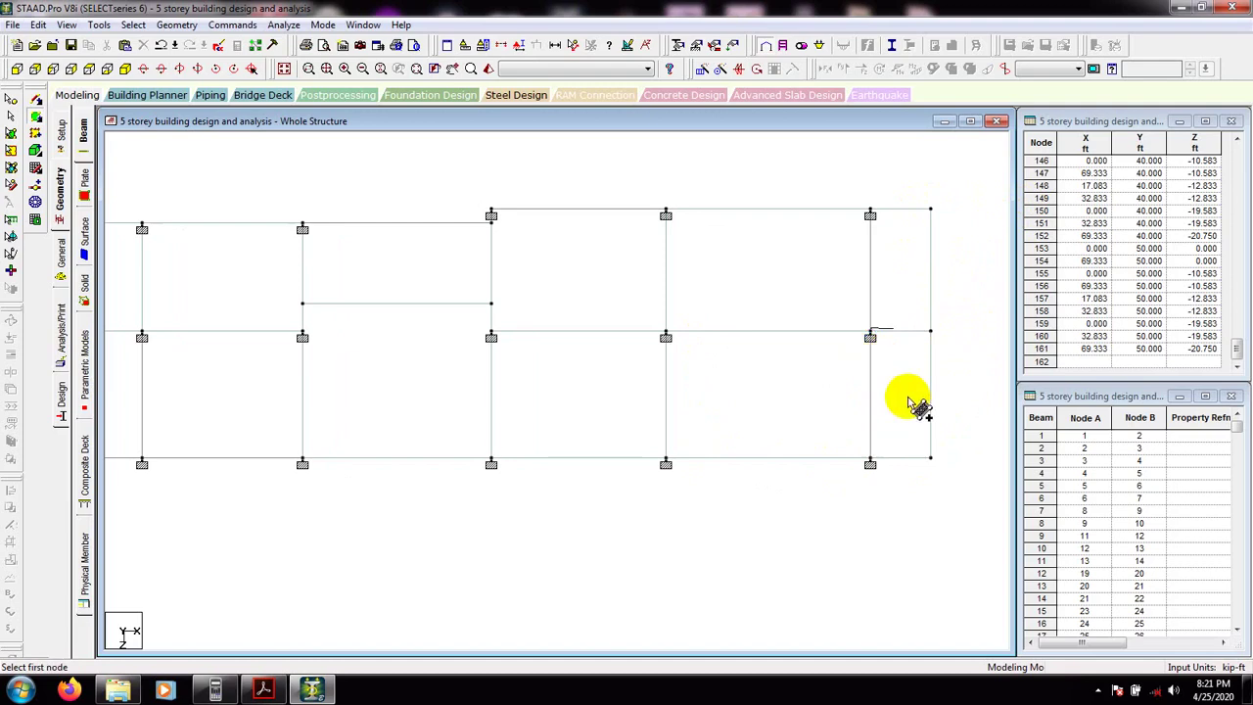
- Check the plate coverage of the floor in the 3D rendered view, rotating the model, and close the view
{"action": "middle_click_drag", "start_coordinate": [915, 406], "coordinate": [406, 416]}
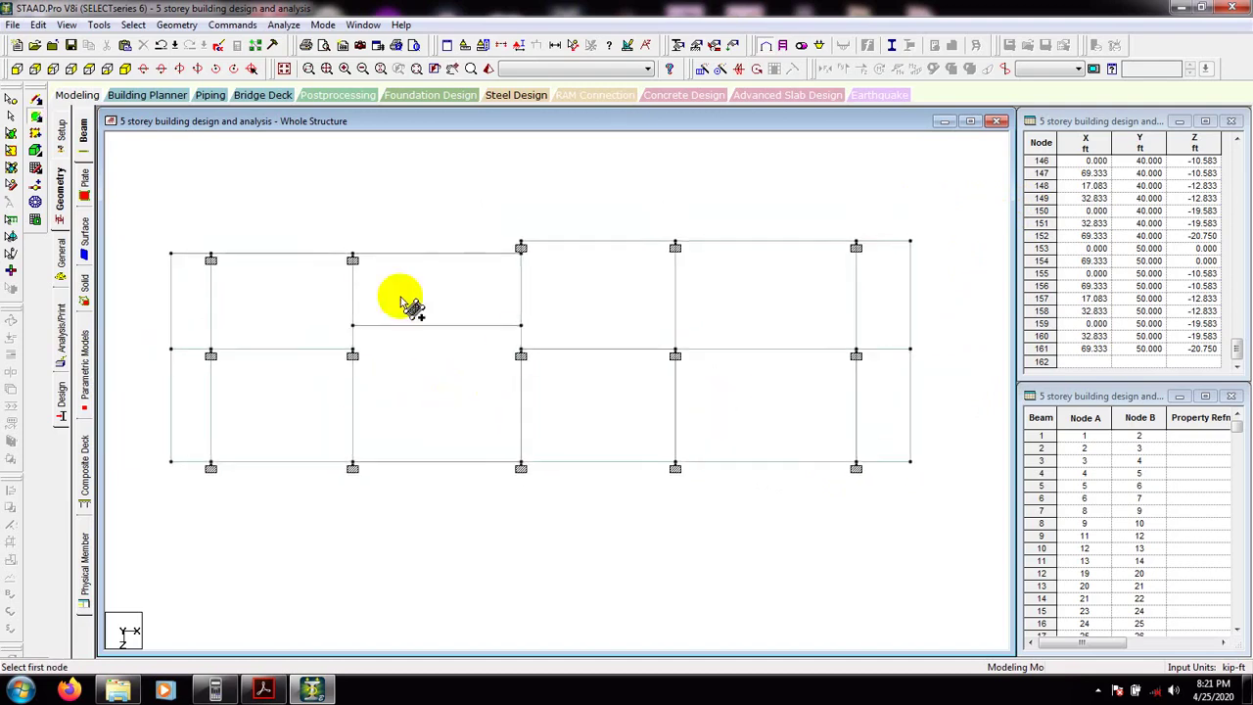
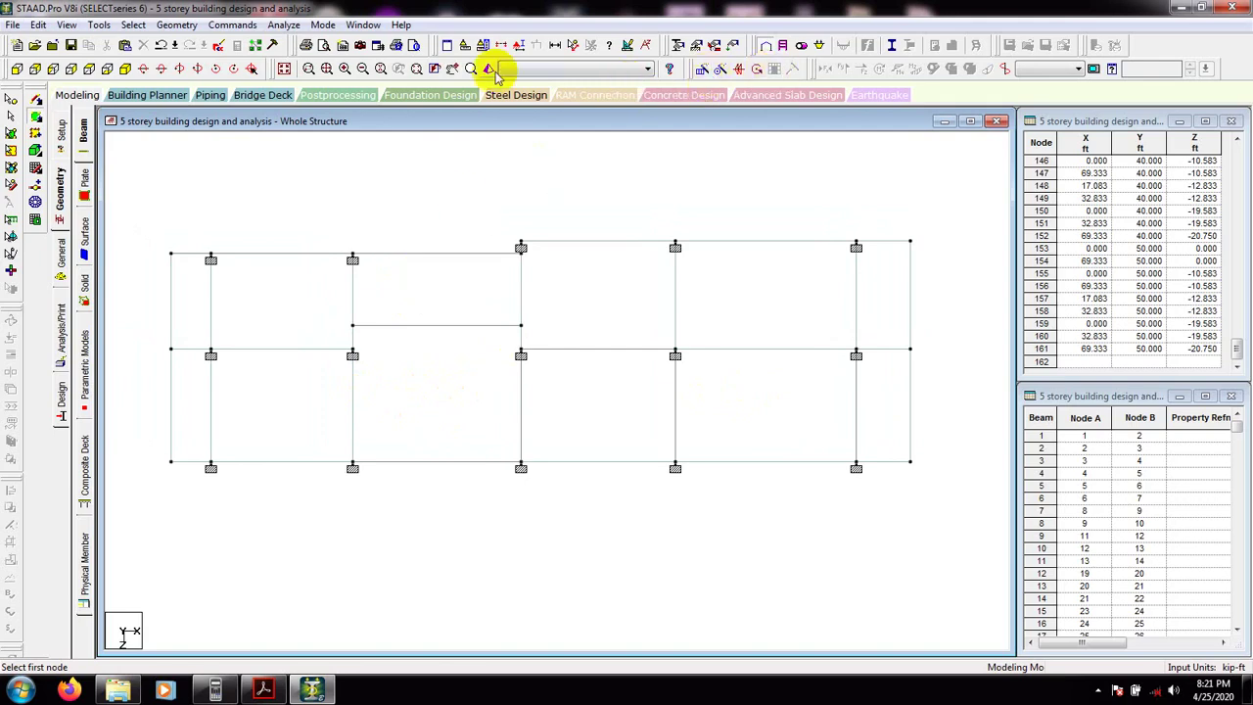
{"action": "left_click", "coordinate": [488, 69]}
{"action": "left_click_drag", "start_coordinate": [548, 392], "coordinate": [743, 372]}
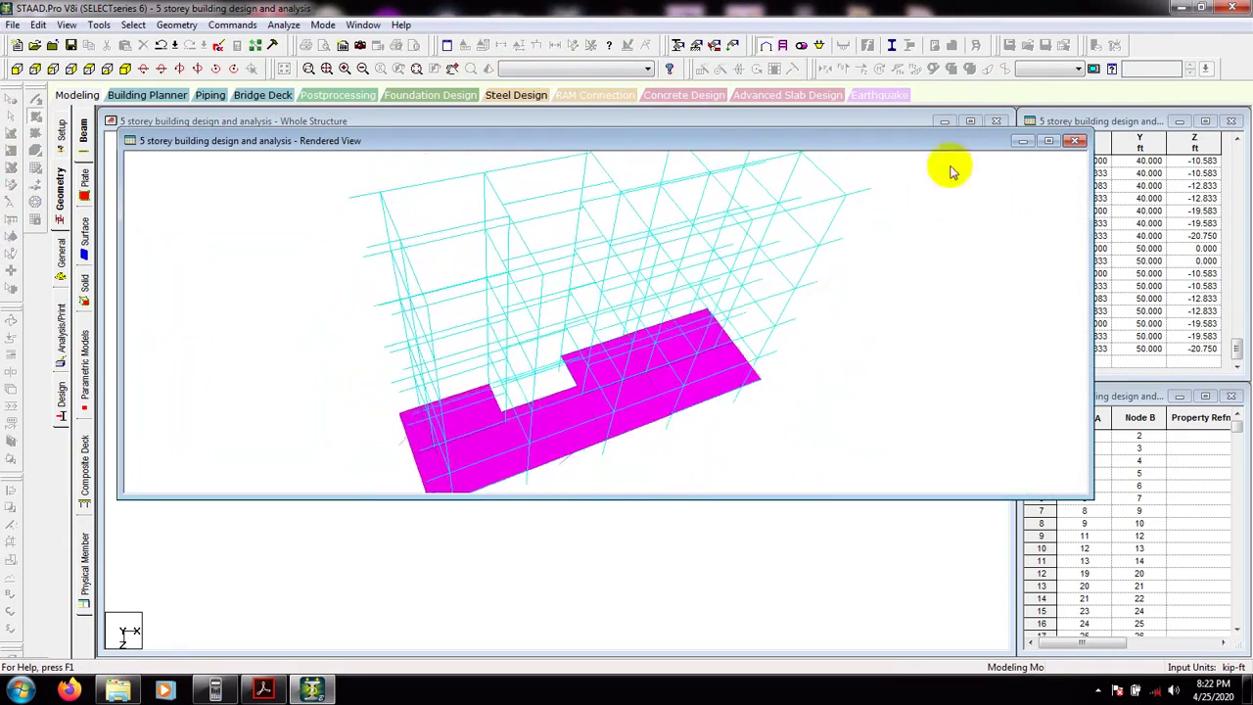
{"action": "left_click", "coordinate": [1072, 143]}
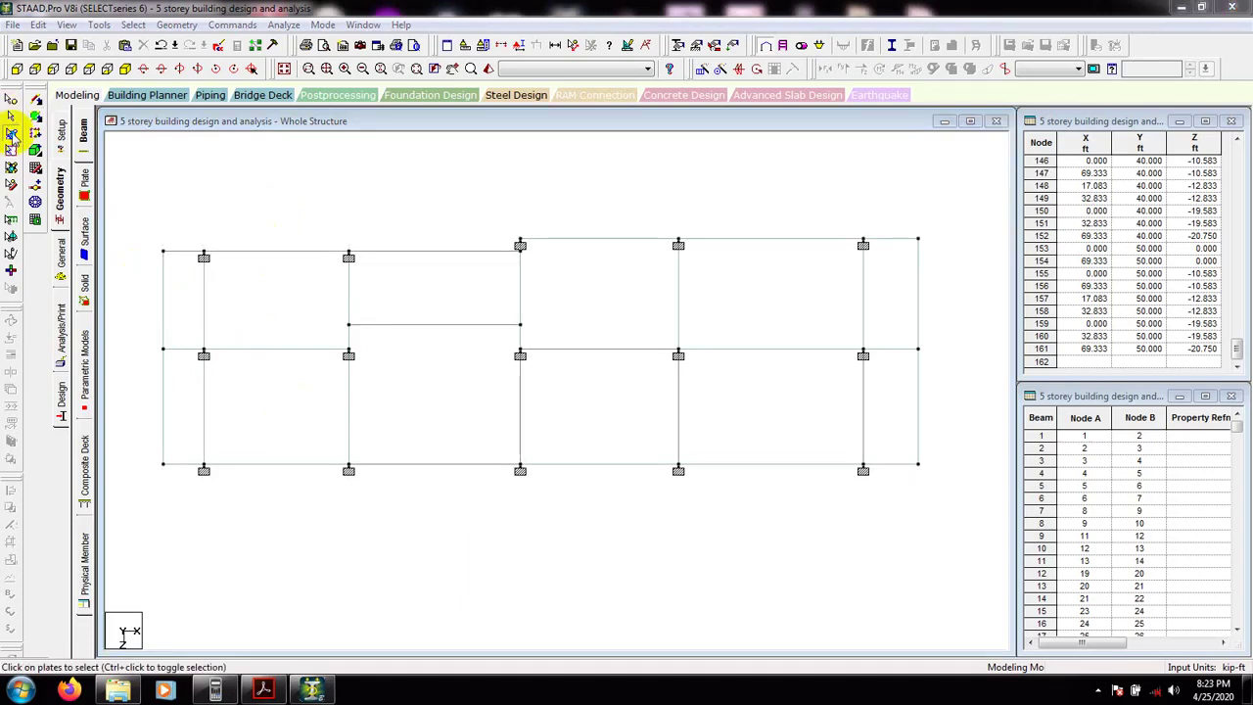
- Generate a quadrilateral mesh on all floor slab plates, with bias 1 and 10 divisions along every edge
{"action": "left_click", "coordinate": [11, 135]}
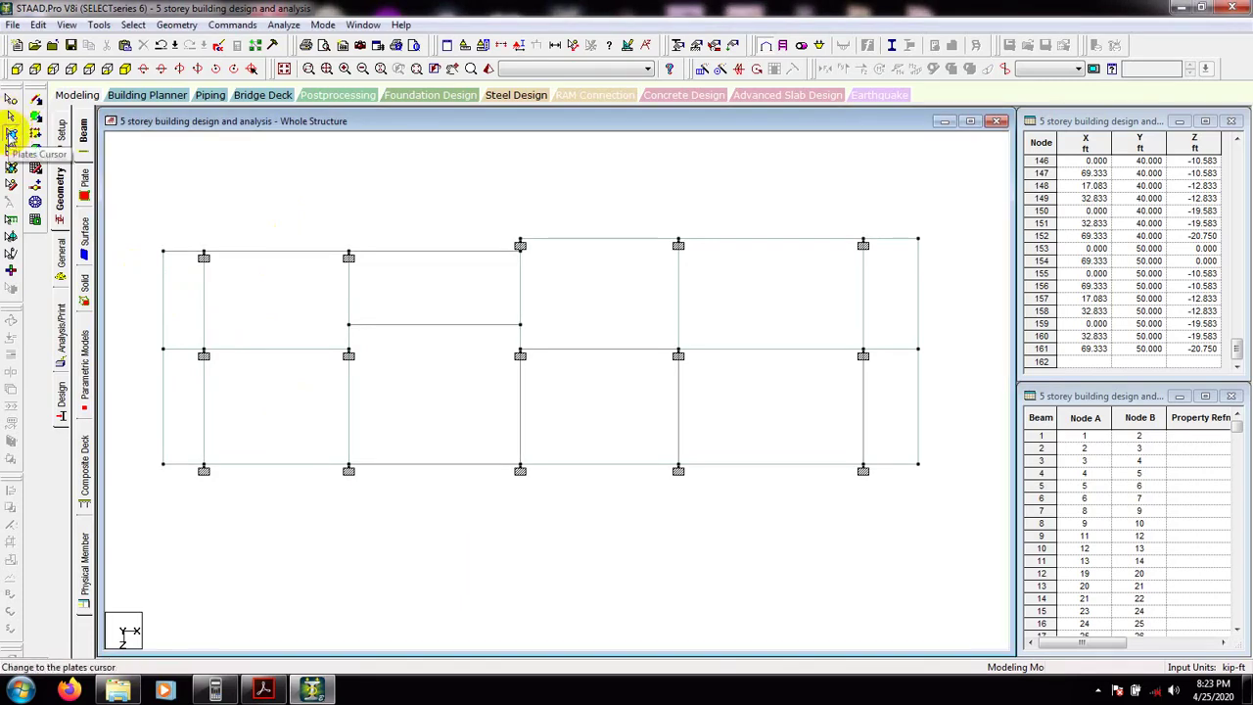
{"action": "left_click", "coordinate": [189, 312]}
{"action": "left_click", "coordinate": [238, 313], "text": "ctrl"}
{"action": "left_click", "coordinate": [404, 381], "text": "ctrl"}
{"action": "left_click", "coordinate": [280, 404], "text": "ctrl"}
{"action": "left_click", "coordinate": [176, 423], "text": "ctrl"}
{"action": "left_click", "coordinate": [585, 309], "text": "ctrl"}
{"action": "left_click", "coordinate": [596, 383], "text": "ctrl"}
{"action": "left_click", "coordinate": [745, 301], "text": "ctrl"}
{"action": "left_click", "coordinate": [773, 383], "text": "ctrl"}
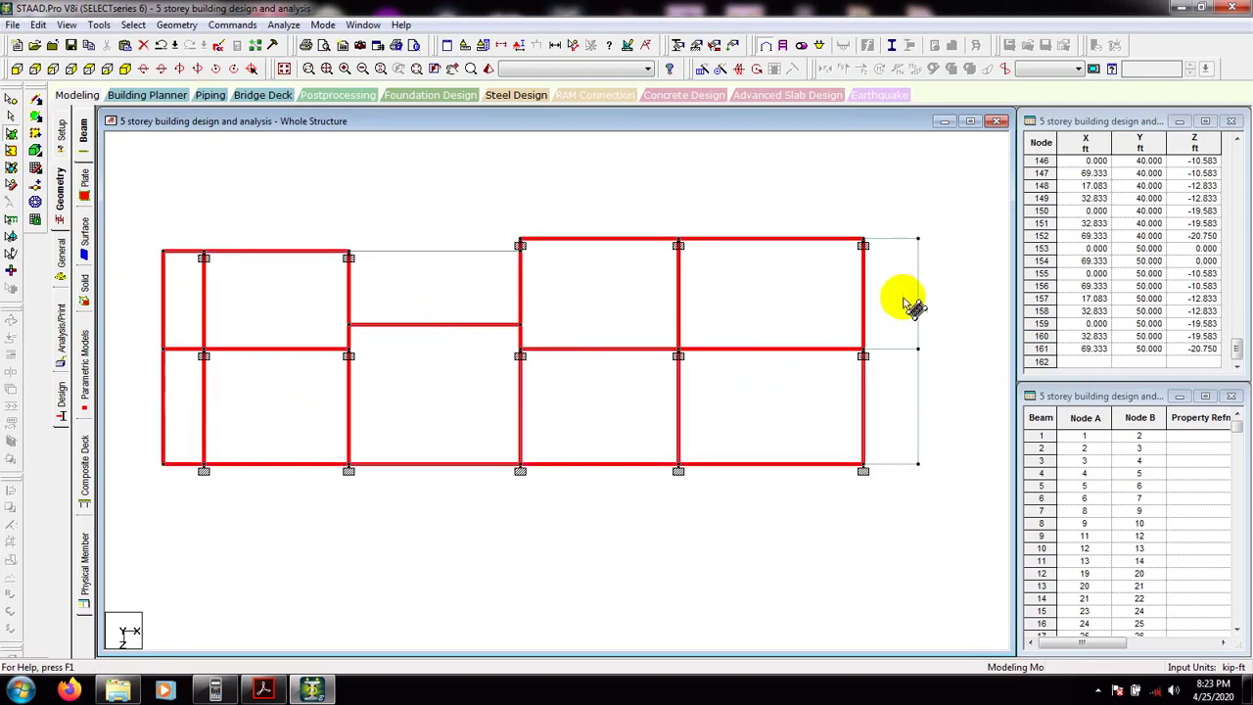
{"action": "left_click", "coordinate": [902, 301], "text": "ctrl"}
{"action": "left_click", "coordinate": [901, 389], "text": "ctrl"}
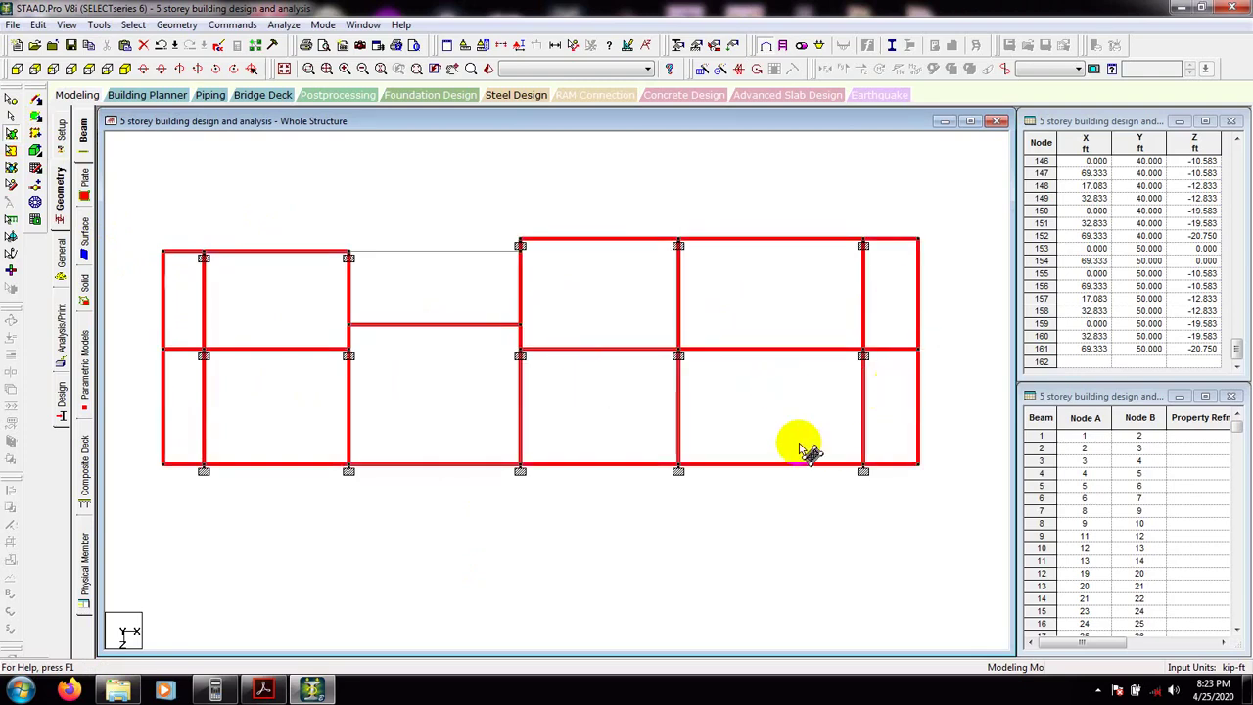
{"action": "right_click", "coordinate": [596, 401]}
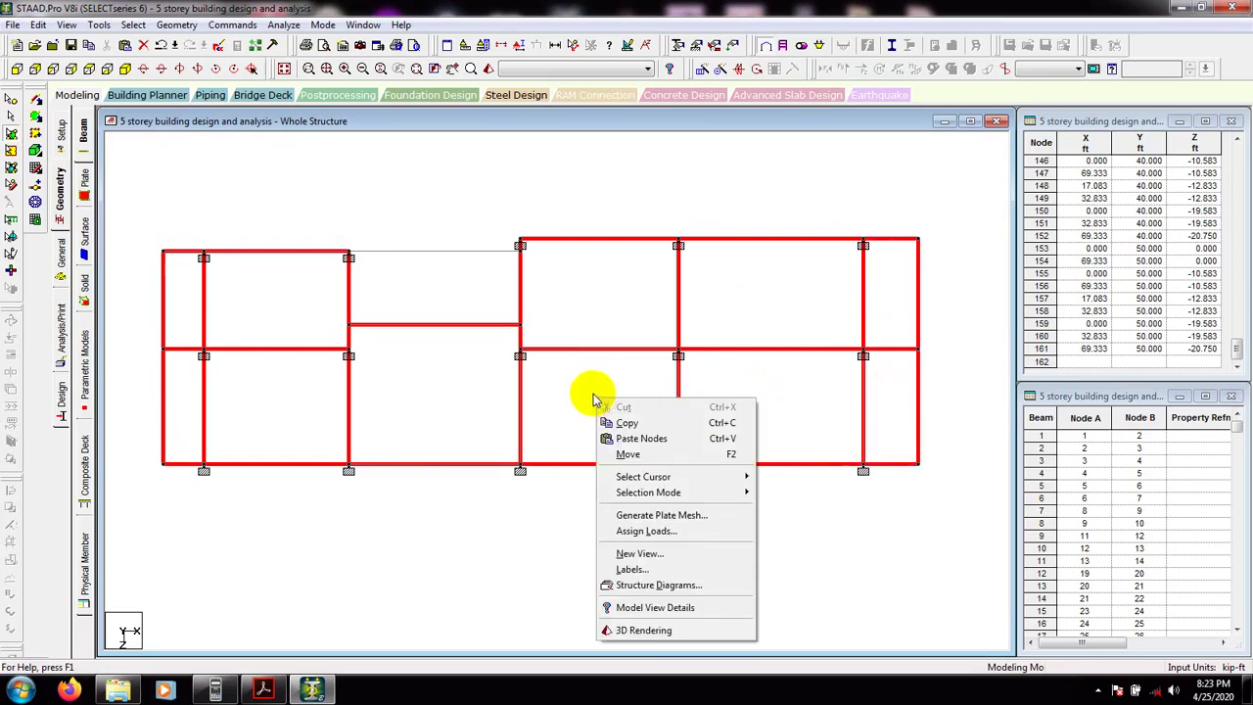
{"action": "right_click", "coordinate": [629, 393]}
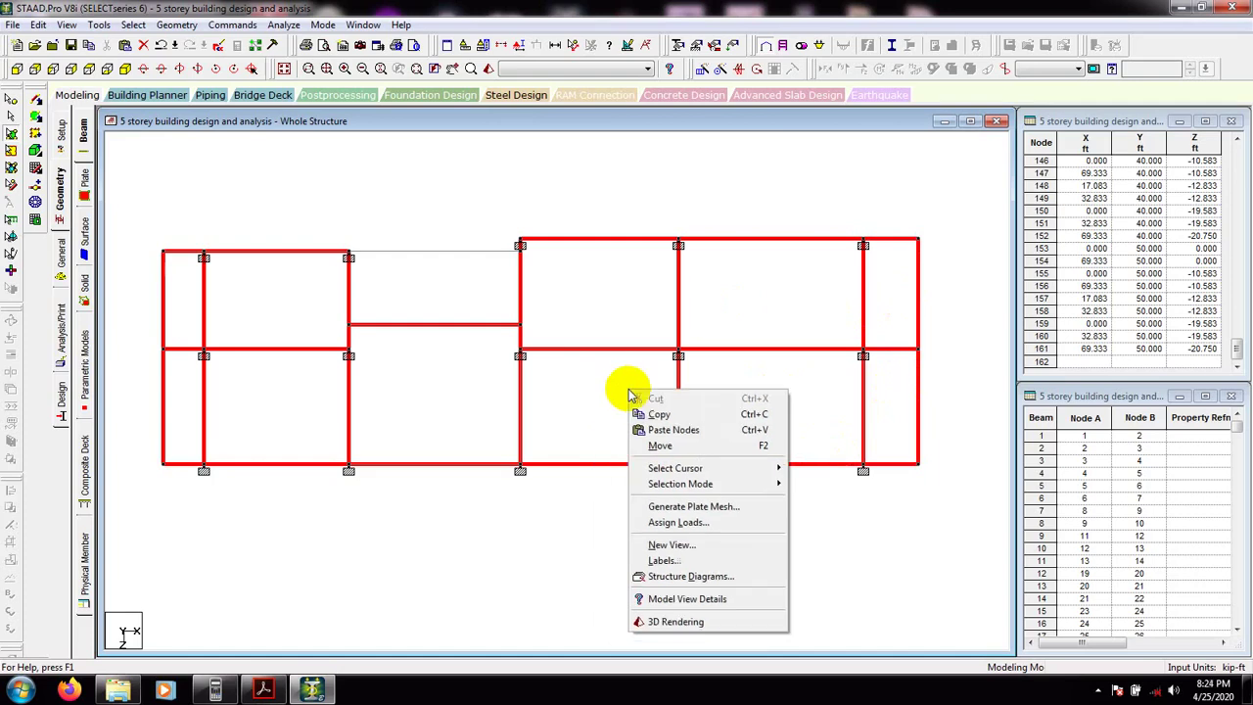
{"action": "left_click", "coordinate": [714, 512]}
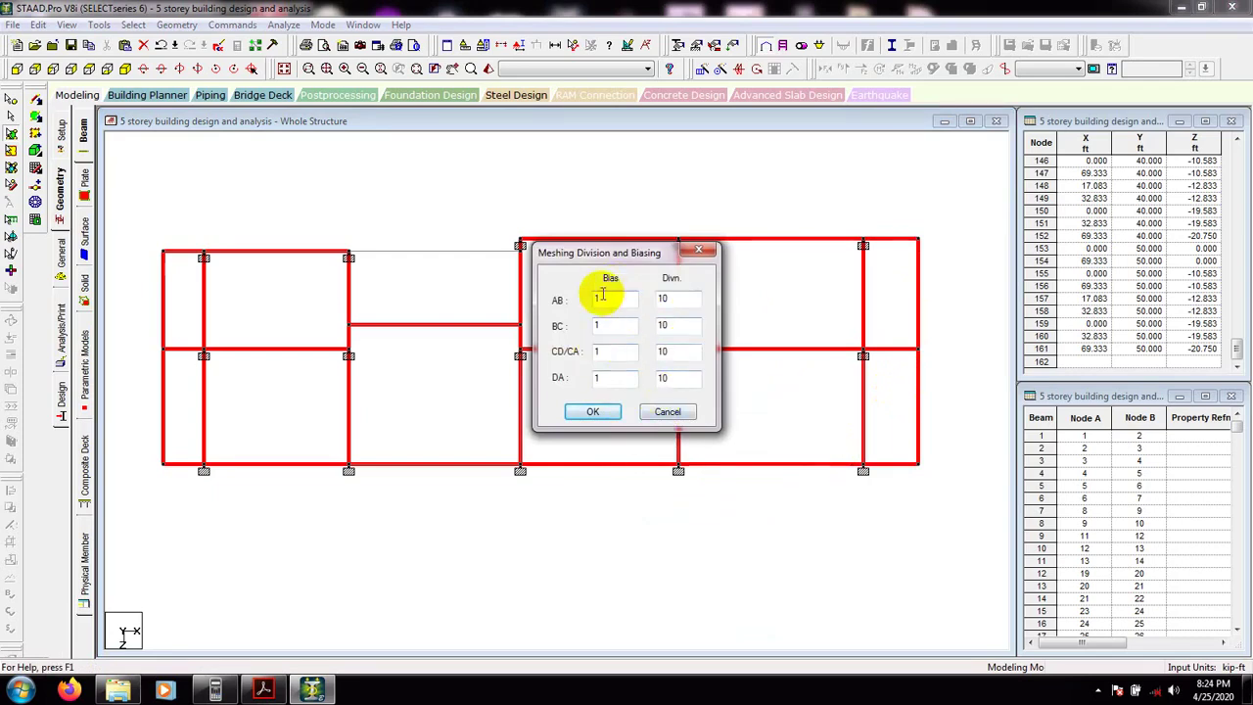
{"action": "left_click", "coordinate": [593, 412]}
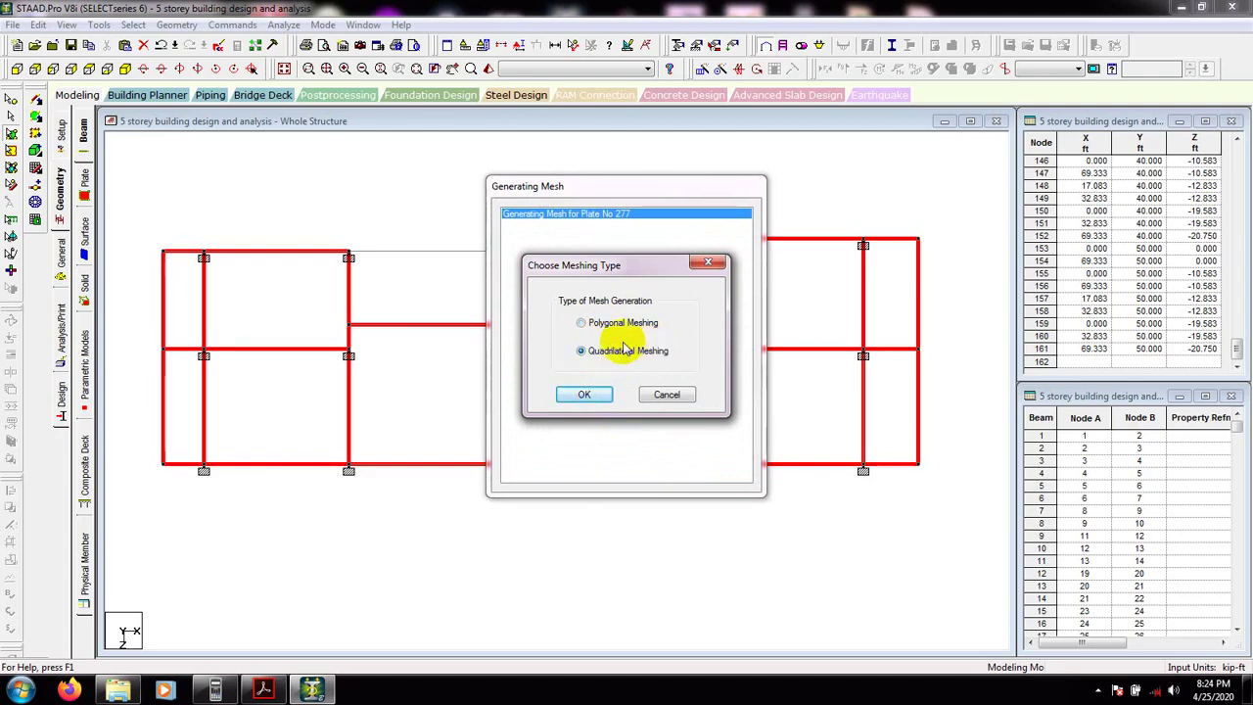
{"action": "left_click", "coordinate": [583, 395]}
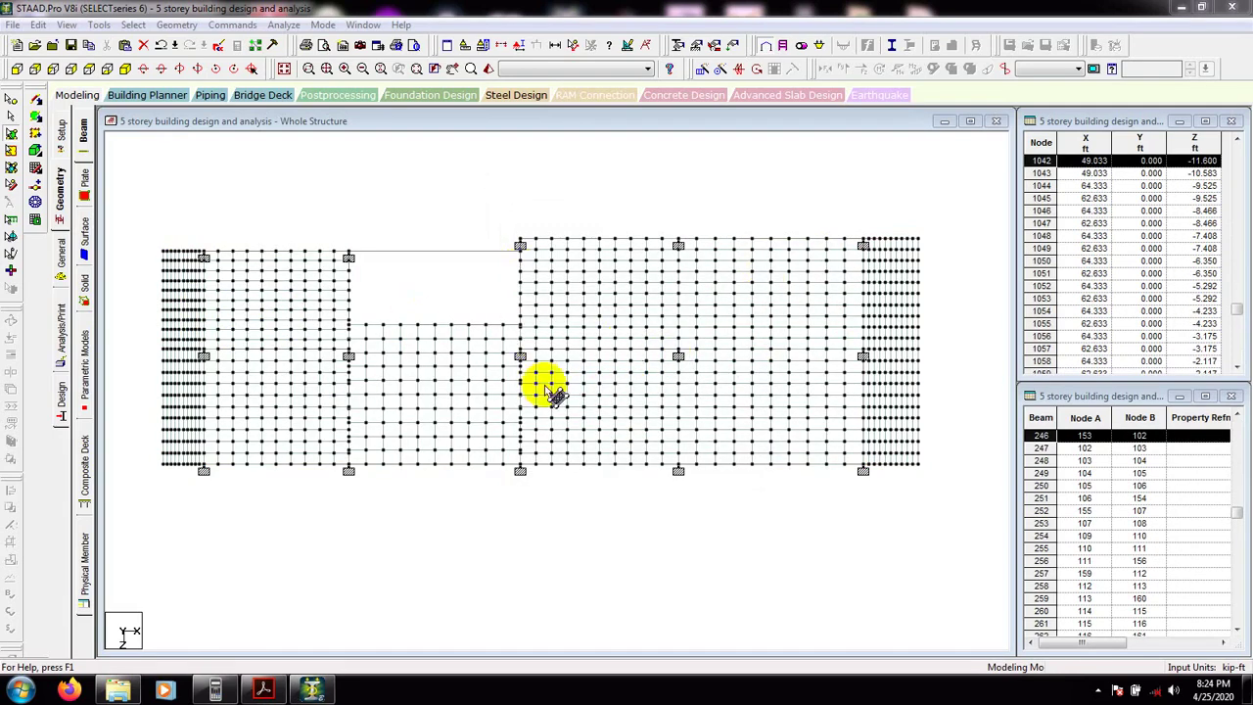
{"action": "left_click", "coordinate": [418, 210]}
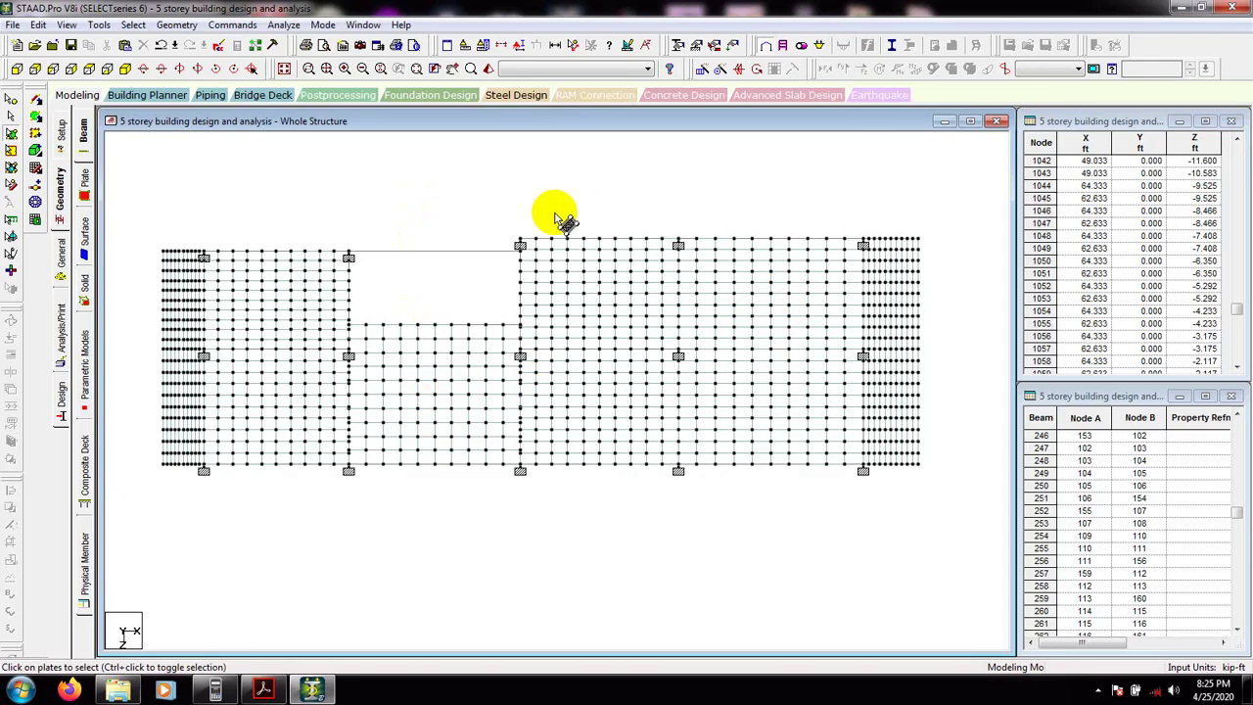
- Repeat all the meshed floor plates in the Y direction with 5 translational steps at 10 ft spacing, without linking the steps
{"action": "left_click", "coordinate": [11, 134]}
{"action": "left_click_drag", "start_coordinate": [941, 219], "coordinate": [147, 513]}
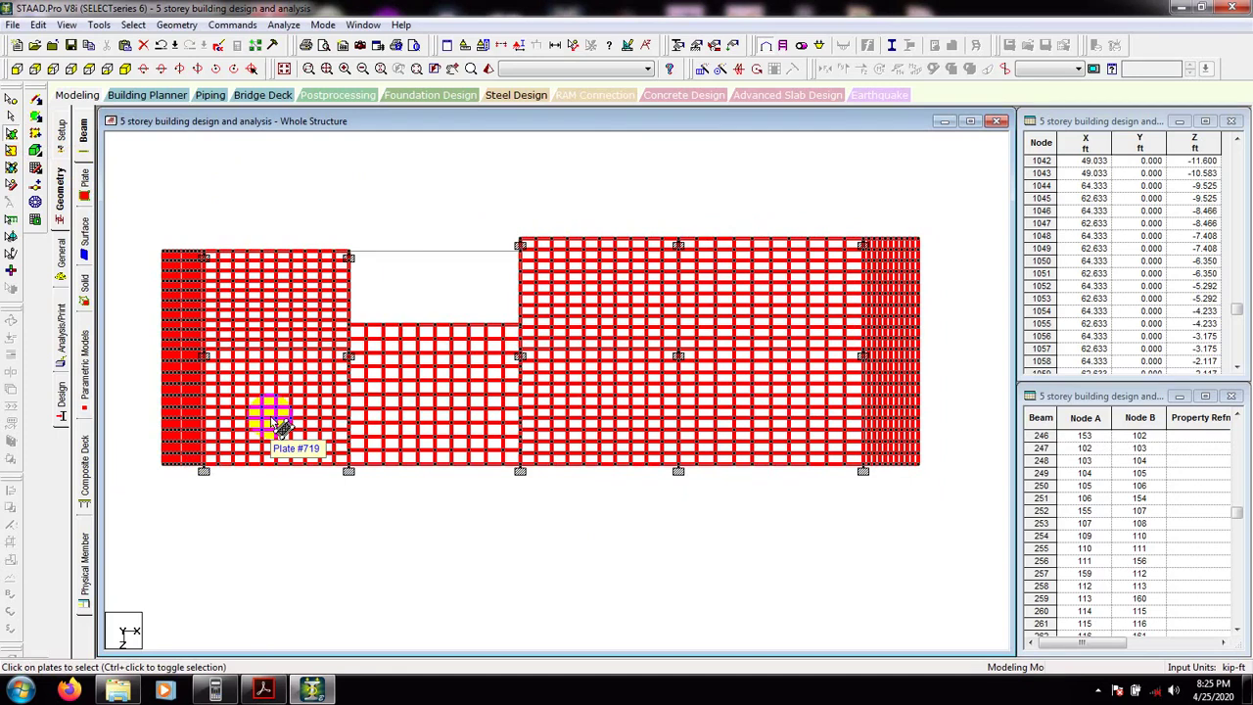
{"action": "left_click", "coordinate": [701, 76]}
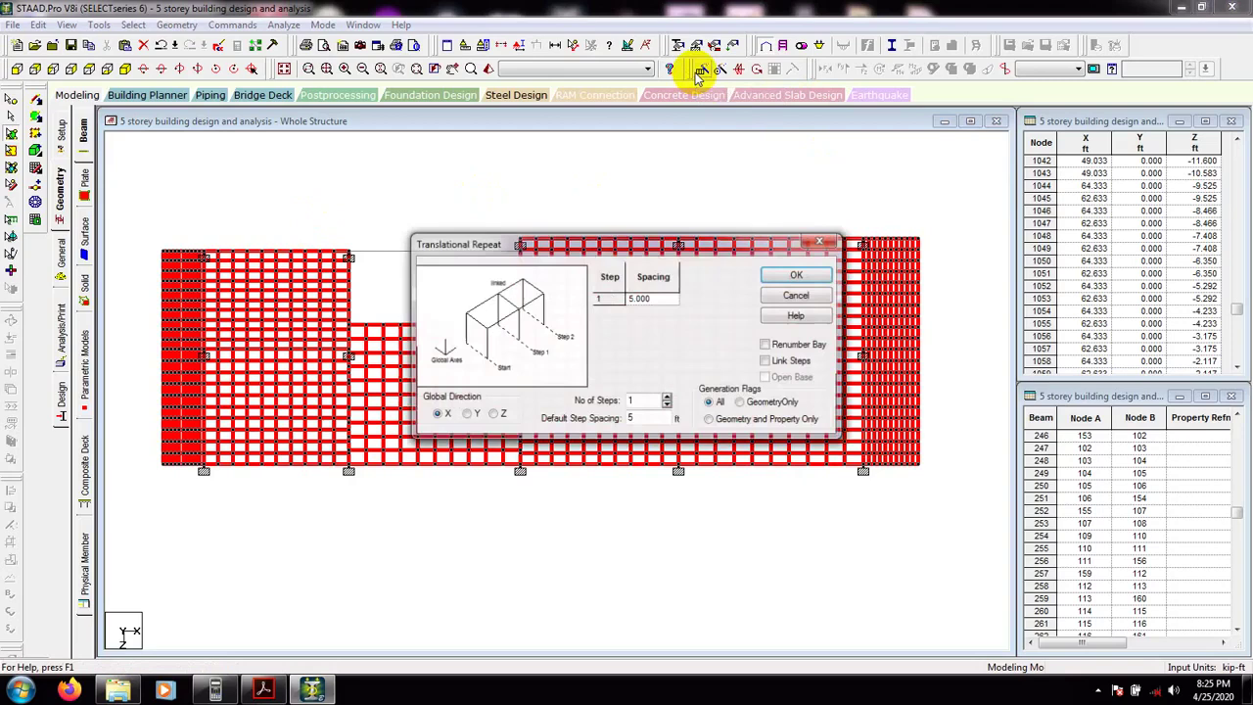
{"action": "left_click_drag", "start_coordinate": [595, 246], "coordinate": [597, 226]}
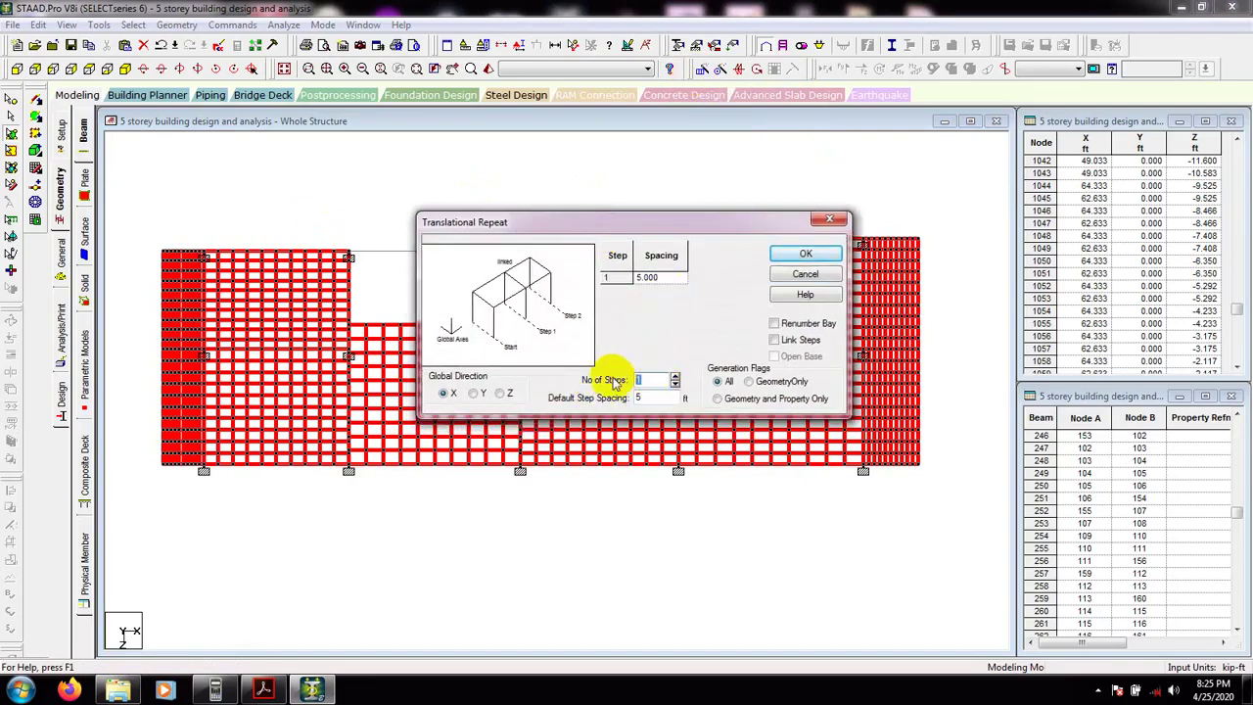
{"action": "double_click", "coordinate": [637, 379]}
{"action": "type", "text": "5"}
{"action": "double_click", "coordinate": [644, 397]}
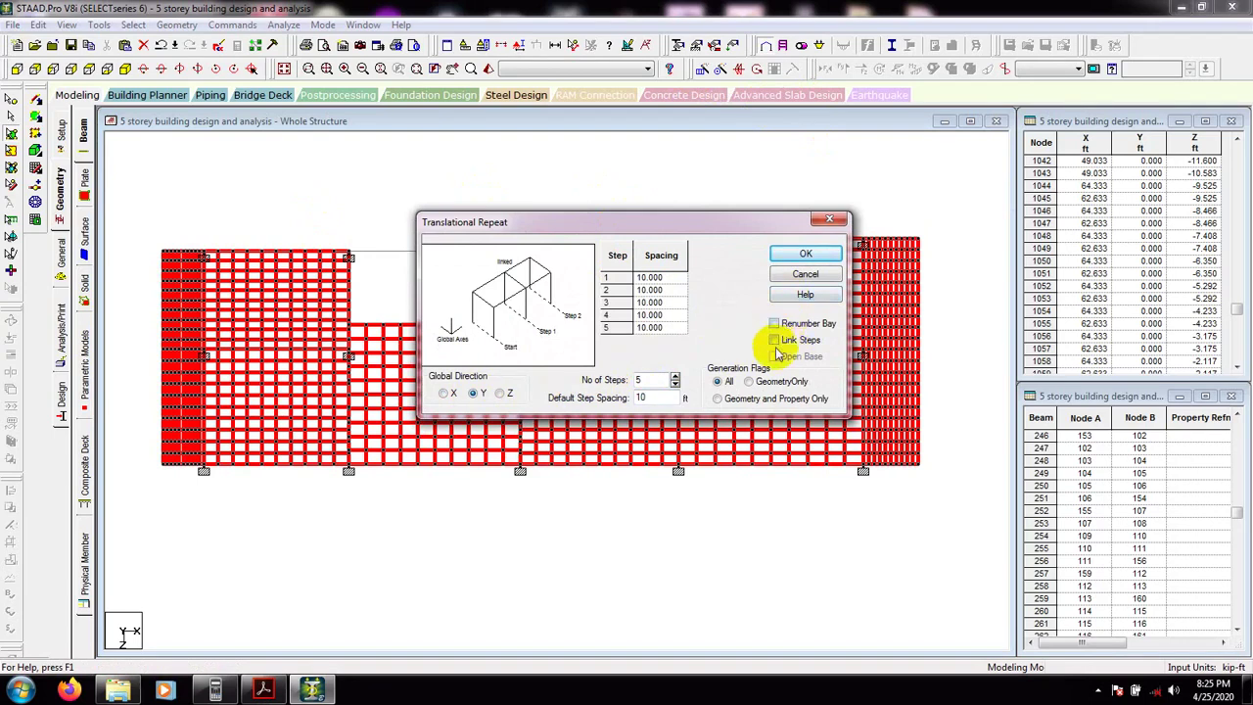
{"action": "left_click", "coordinate": [805, 253]}
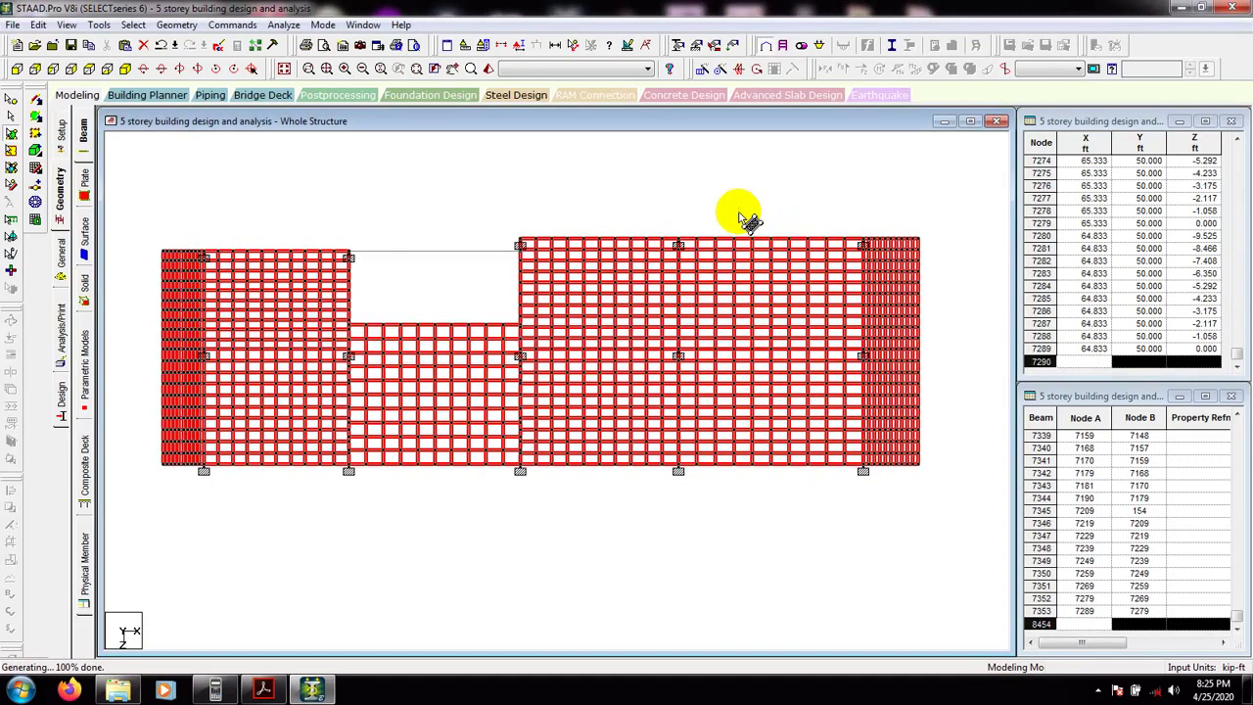
- Examine the repeated floor slab meshes of all storeys in the isometric view
{"action": "left_click", "coordinate": [11, 101]}
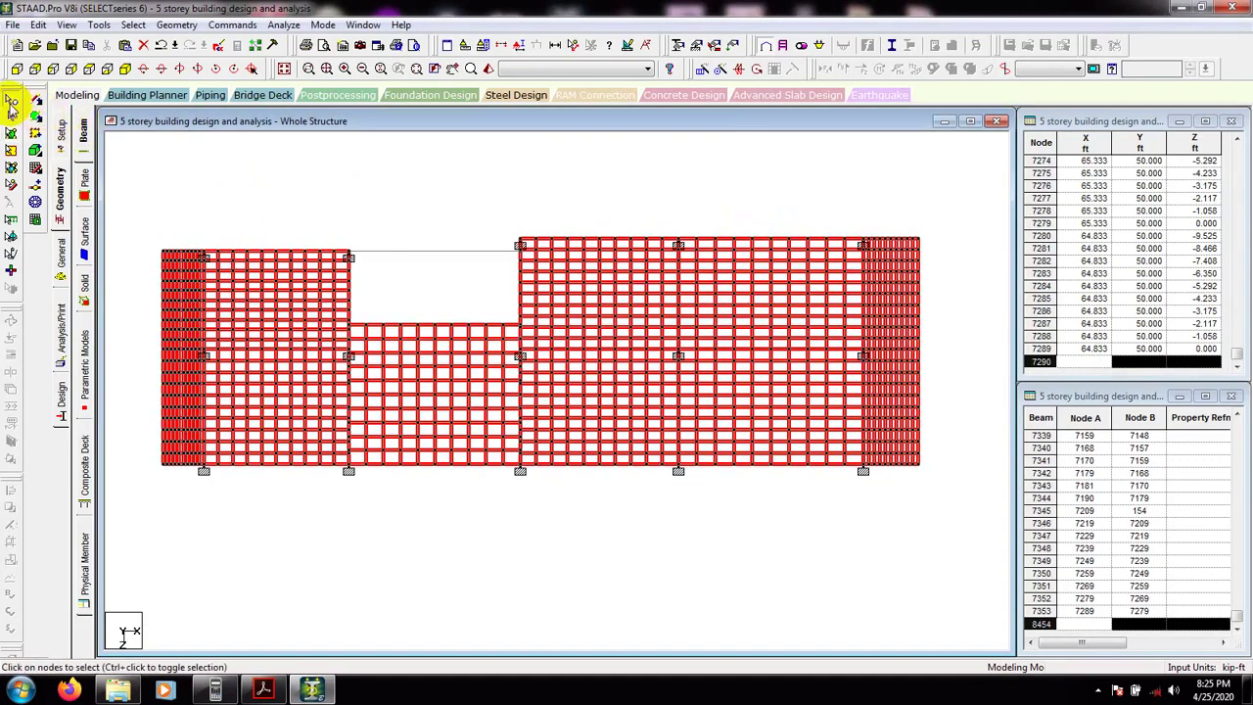
{"action": "left_click", "coordinate": [124, 70]}
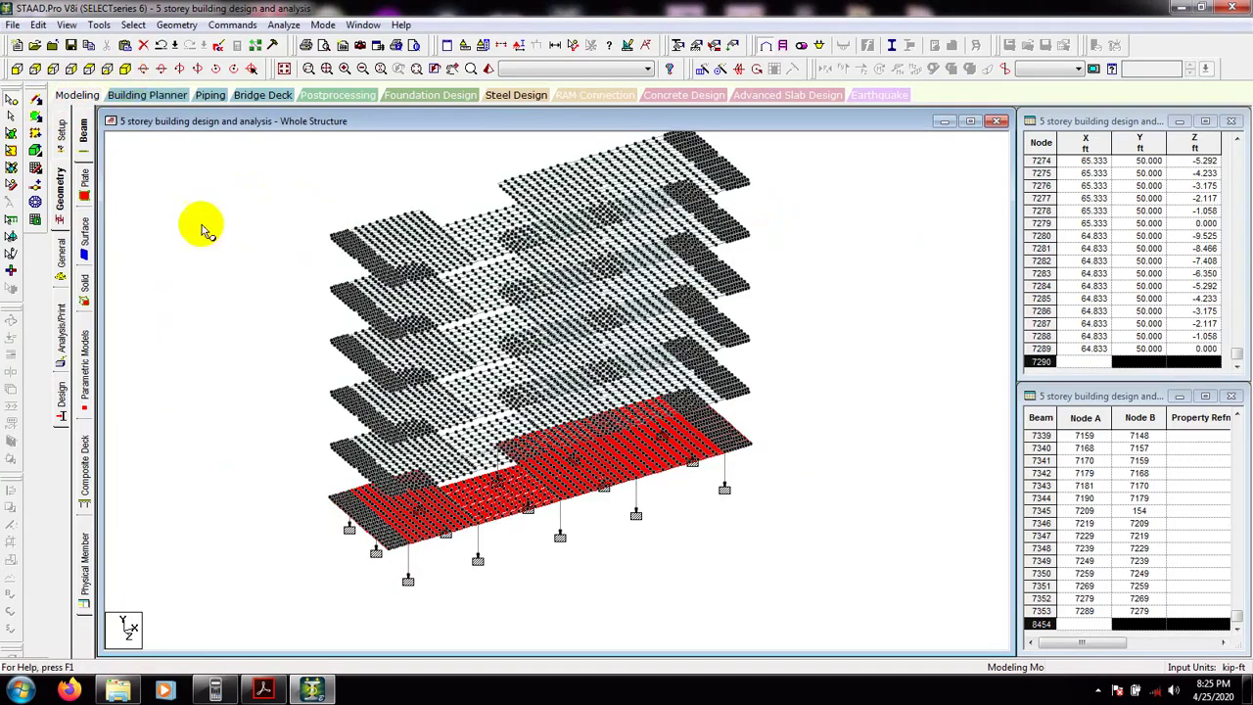
{"action": "key", "text": "Down"}
{"action": "key", "text": "Up"}
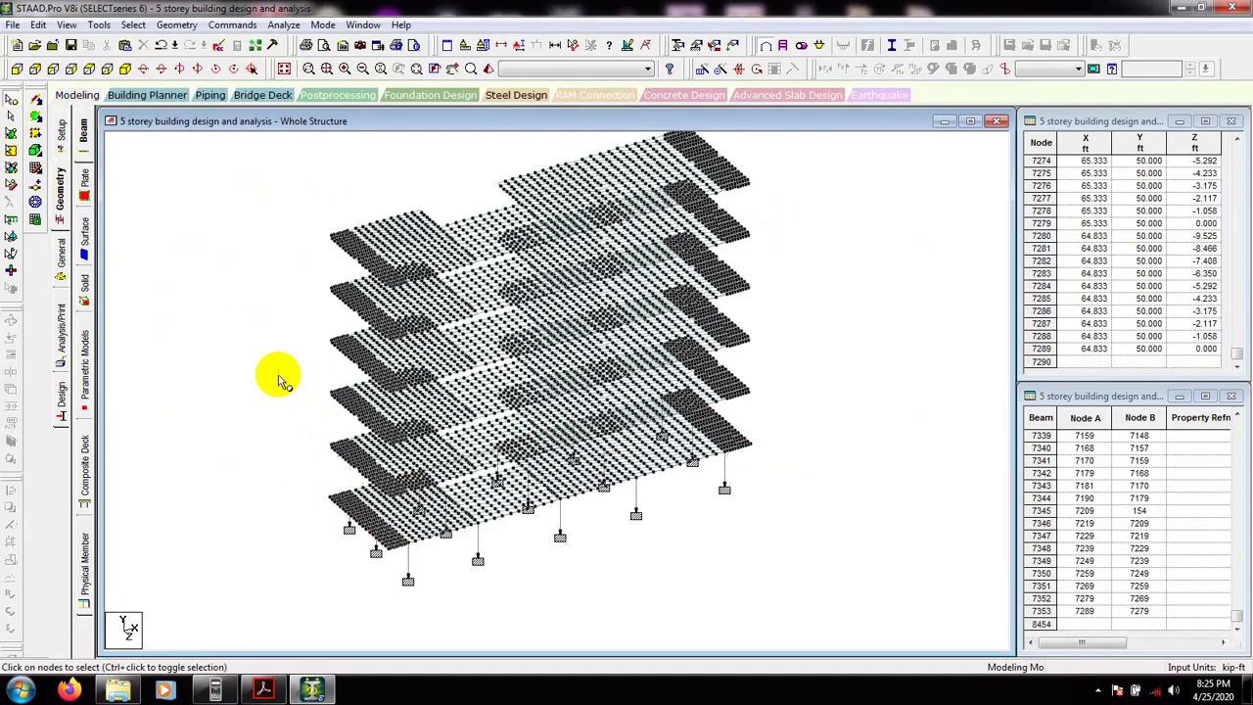
{"action": "scroll", "coordinate": [362, 490], "scroll_direction": "up", "scroll_amount": 2}
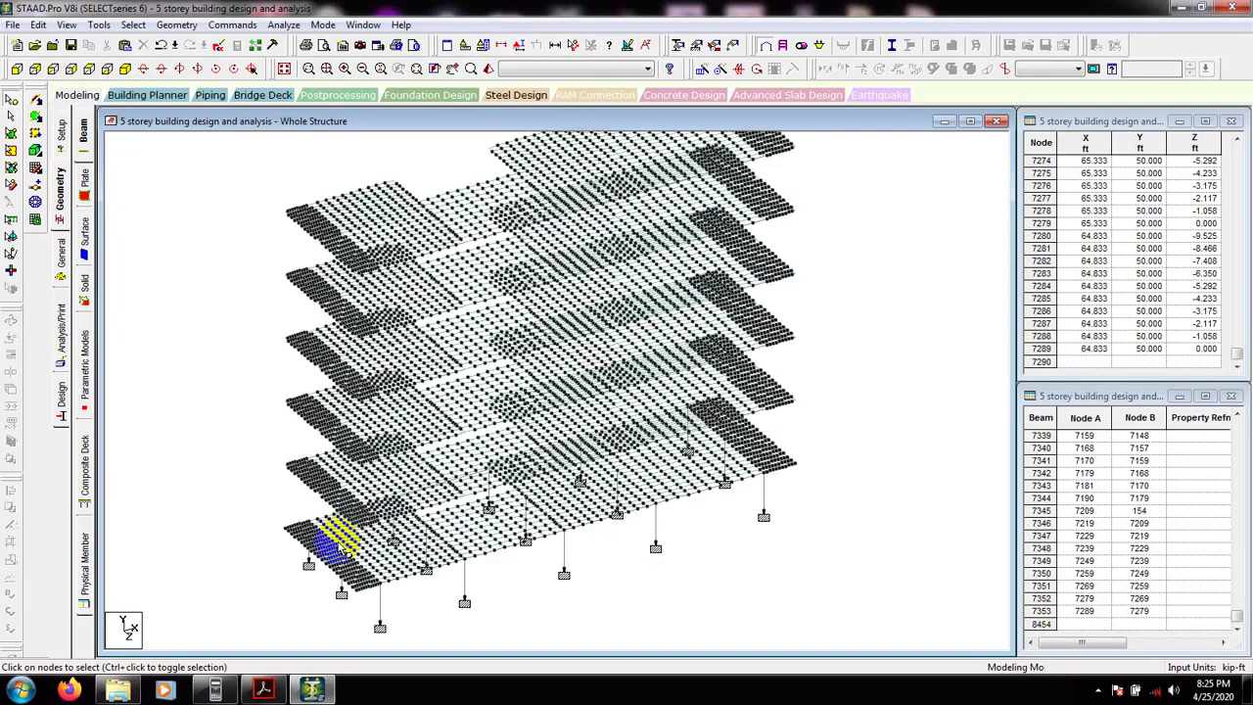
{"action": "scroll", "coordinate": [811, 378], "scroll_direction": "down", "scroll_amount": 2}
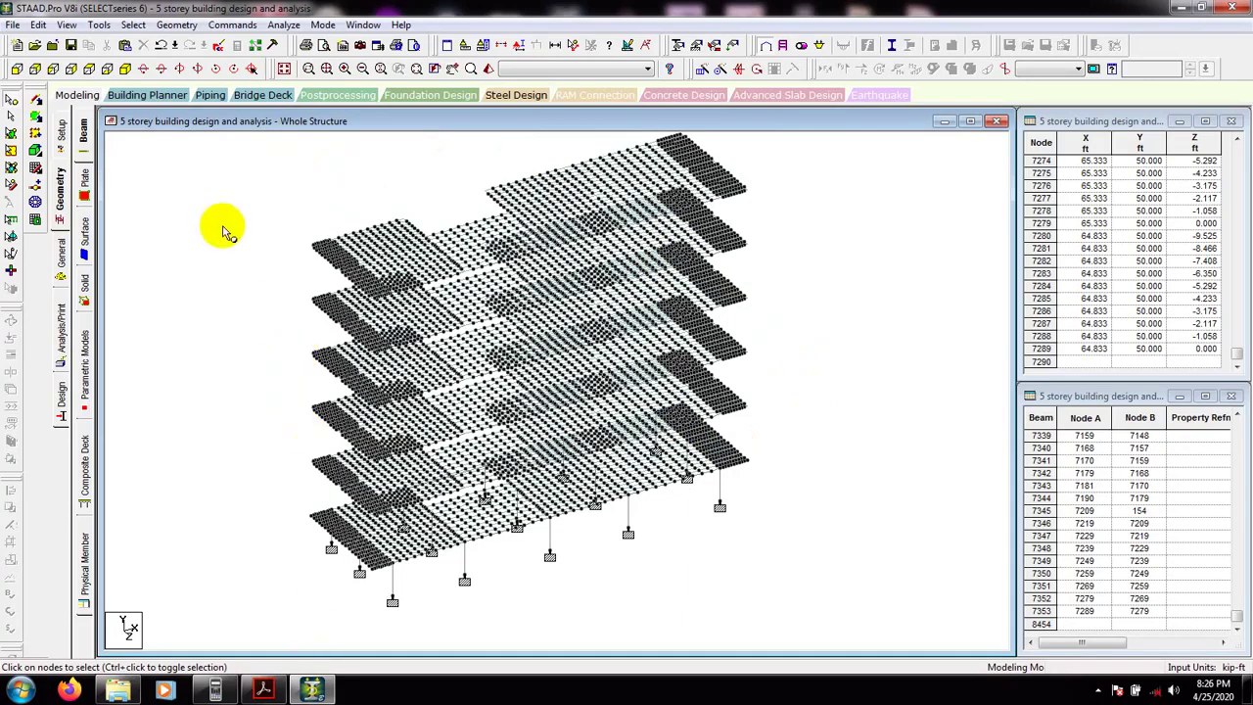
- Try restricting the display to selected objects only, and bring back the whole structure
{"action": "left_click", "coordinate": [66, 24]}
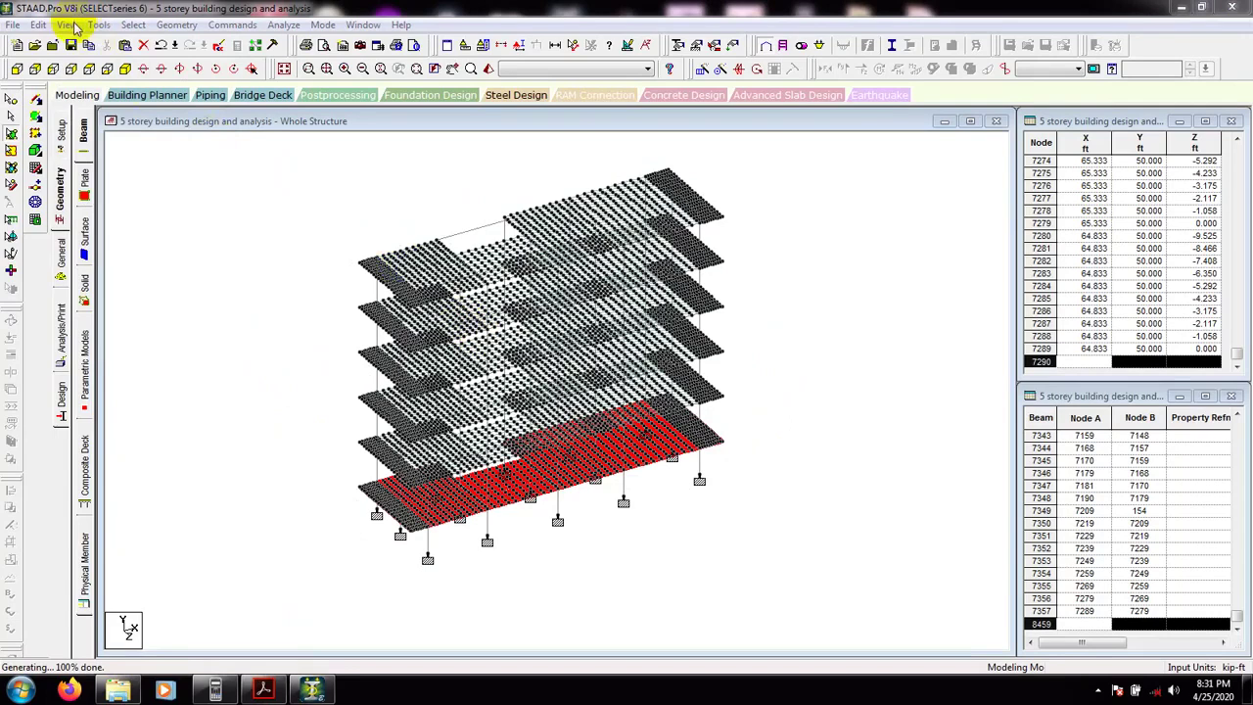
{"action": "left_click", "coordinate": [207, 315]}
{"action": "left_click", "coordinate": [67, 25]}
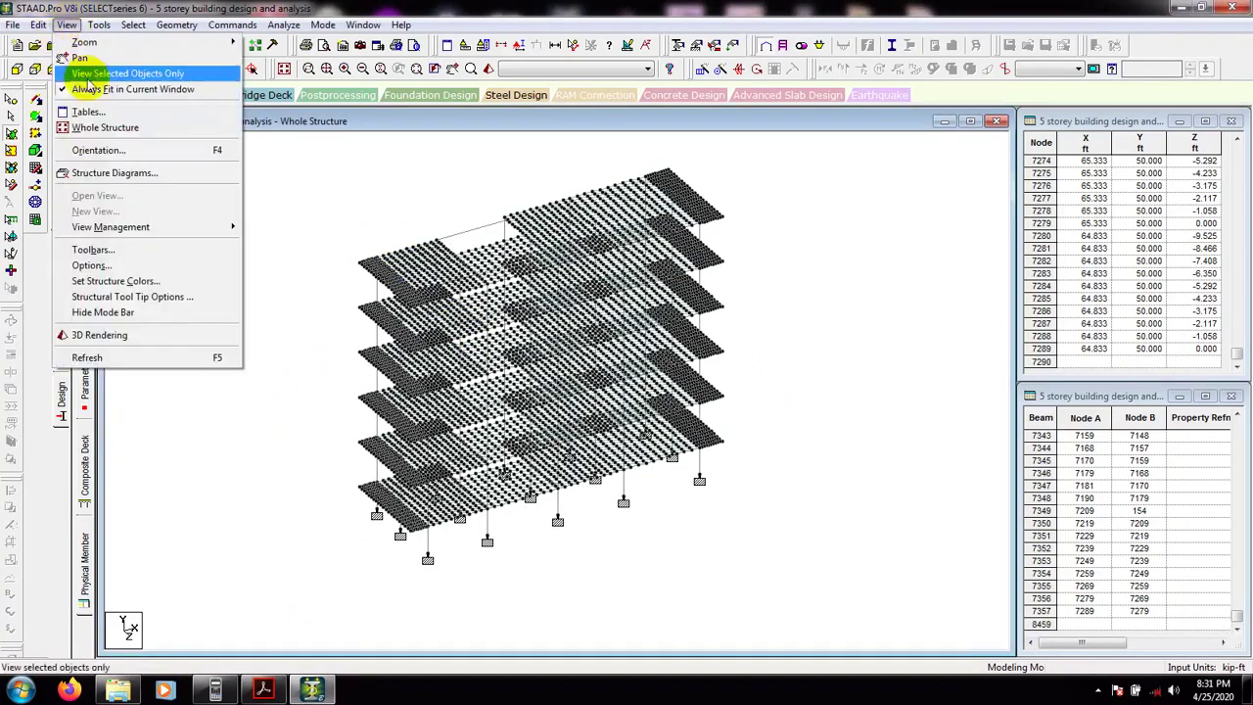
{"action": "left_click", "coordinate": [90, 76]}
{"action": "left_click", "coordinate": [615, 384]}
{"action": "left_click", "coordinate": [66, 24]}
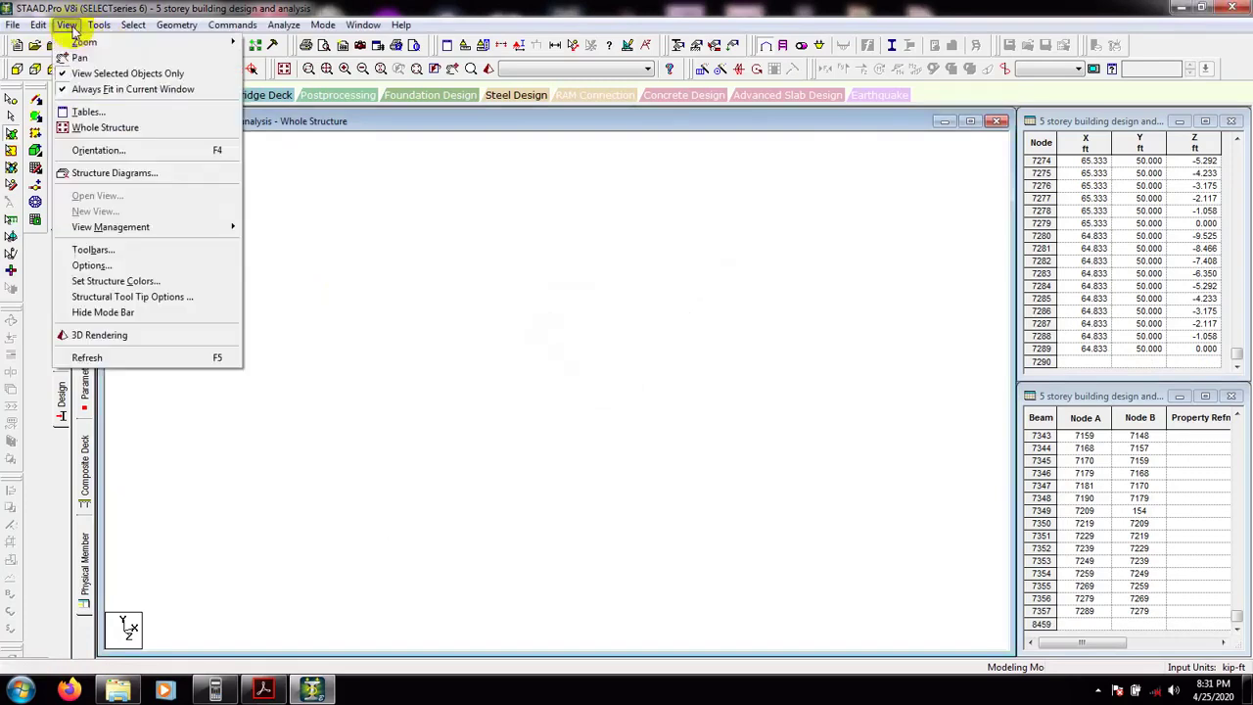
{"action": "left_click", "coordinate": [111, 75]}
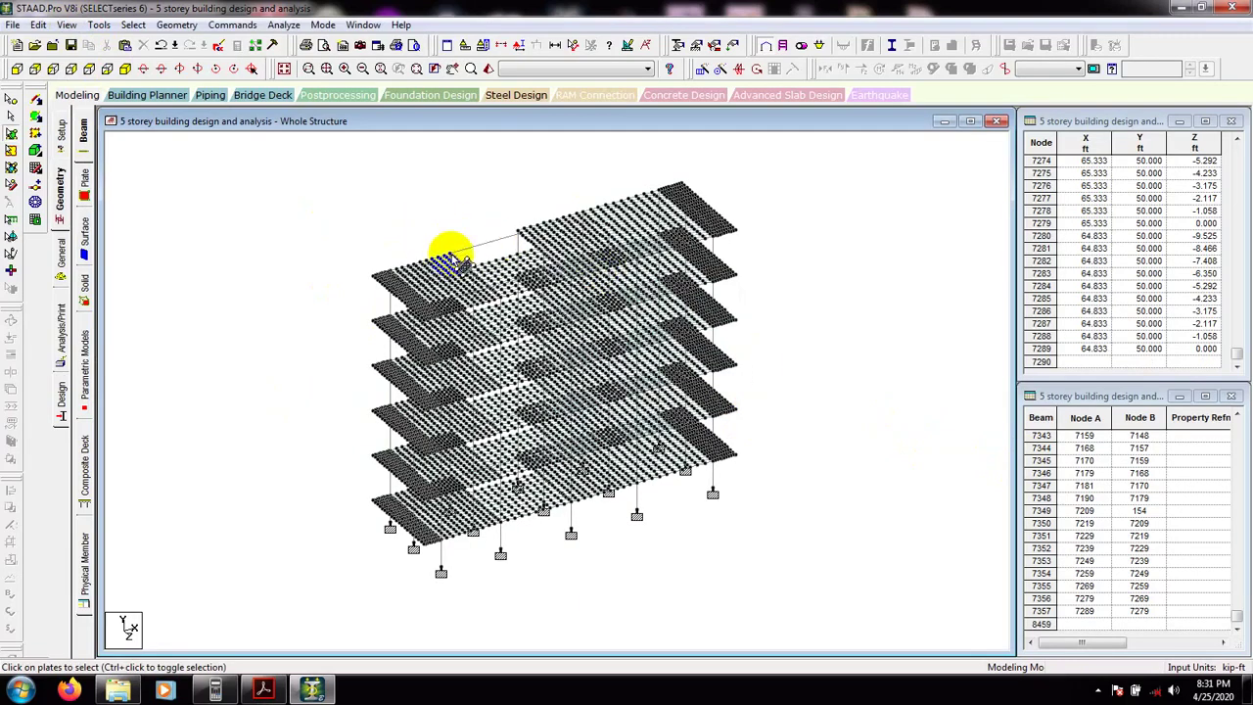
- Inspect the meshed slabs of every storey in an enlarged 3D rendered view, rotating the building to see several sides
{"action": "left_click", "coordinate": [492, 68]}
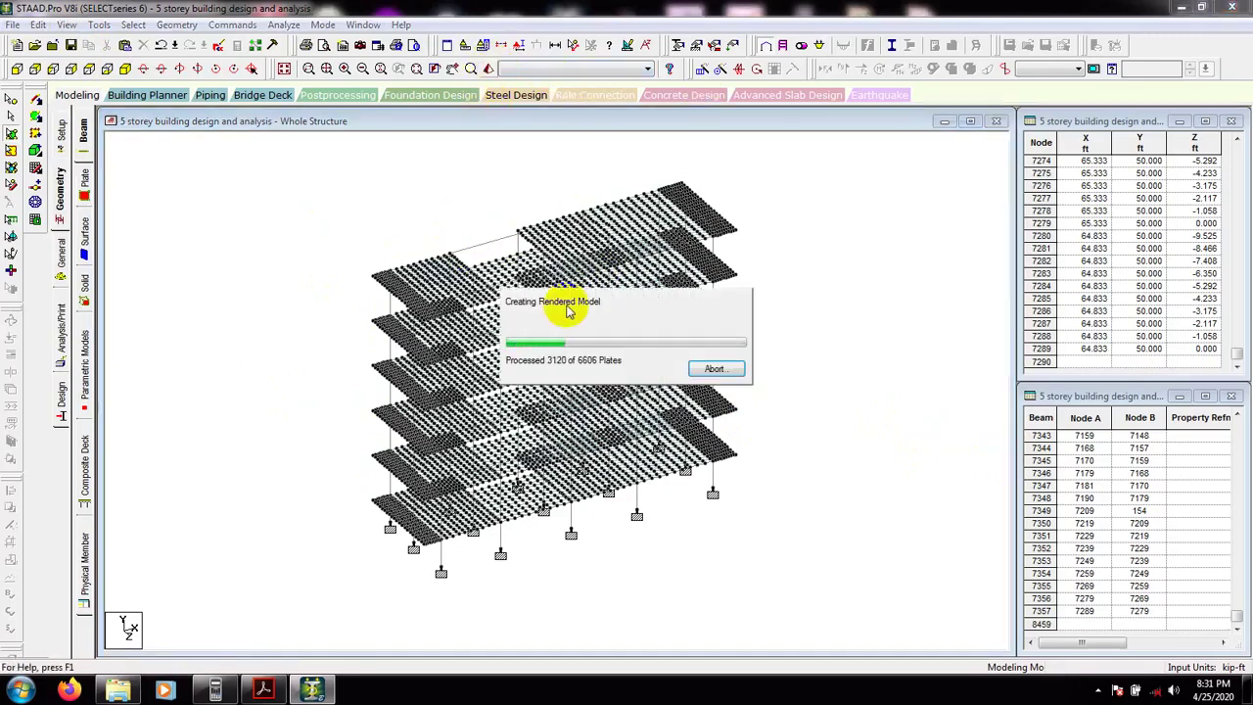
{"action": "left_click_drag", "start_coordinate": [568, 307], "coordinate": [619, 526]}
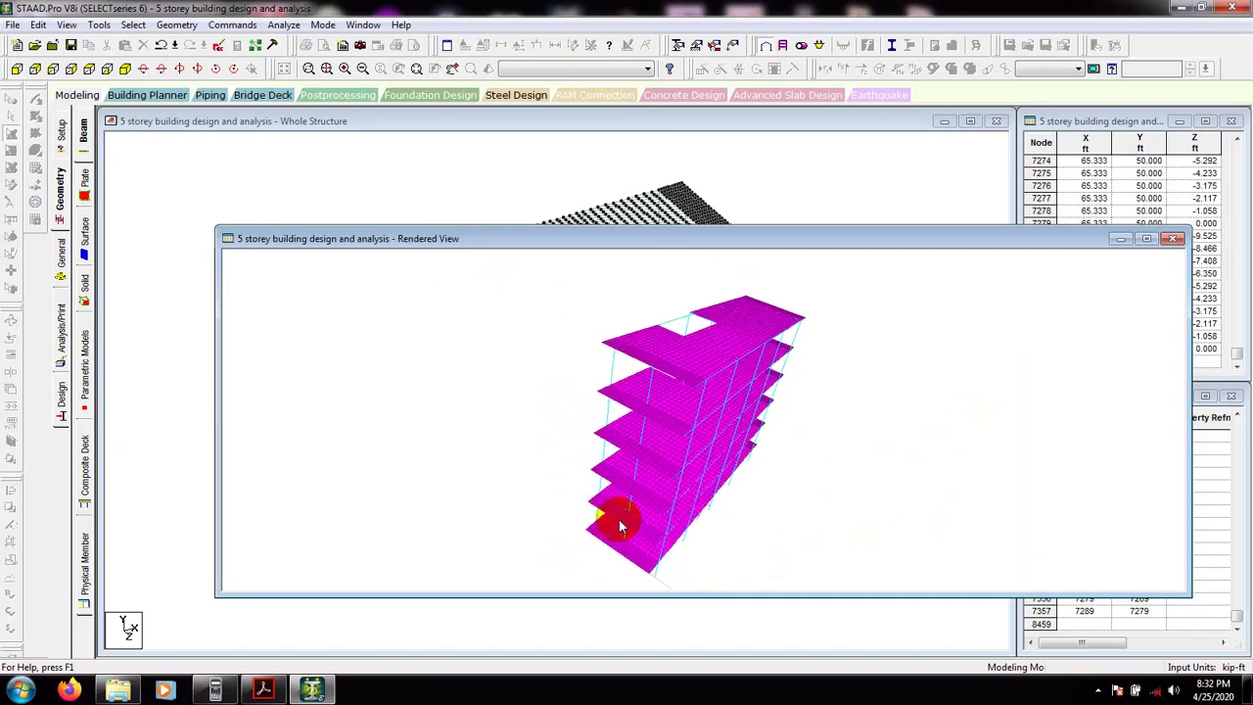
{"action": "left_click", "coordinate": [1146, 238]}
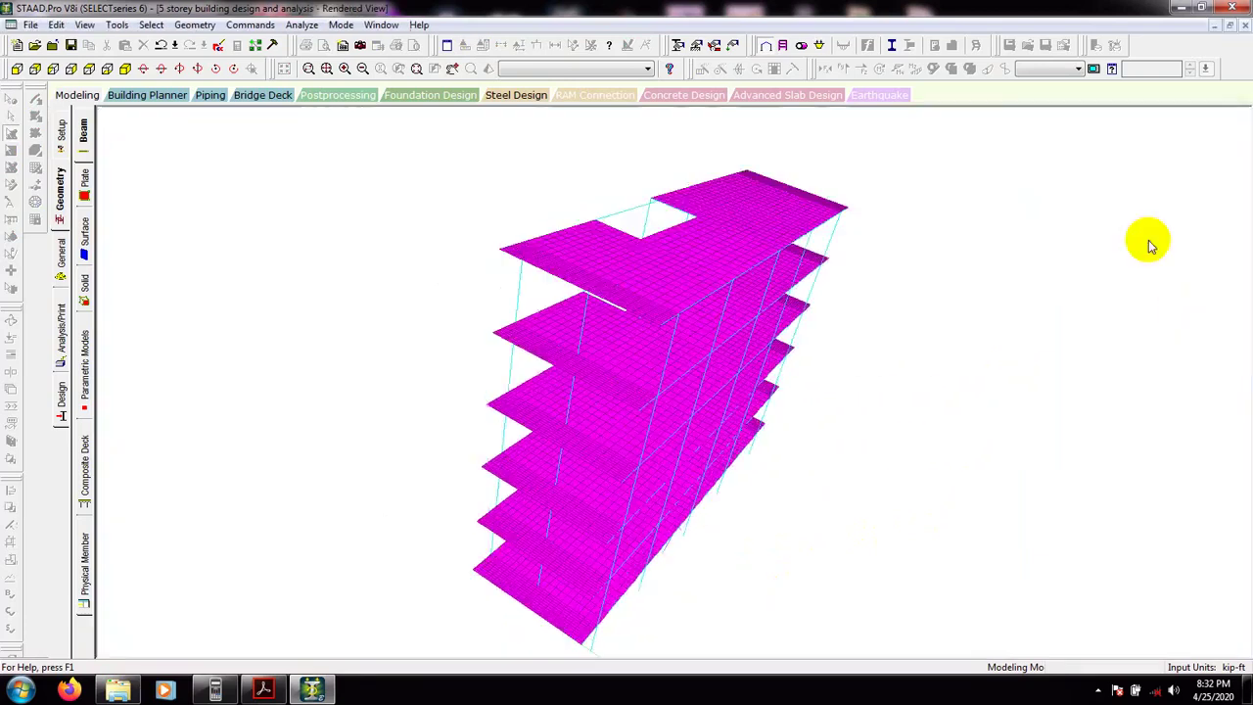
{"action": "left_click_drag", "start_coordinate": [722, 438], "coordinate": [744, 390]}
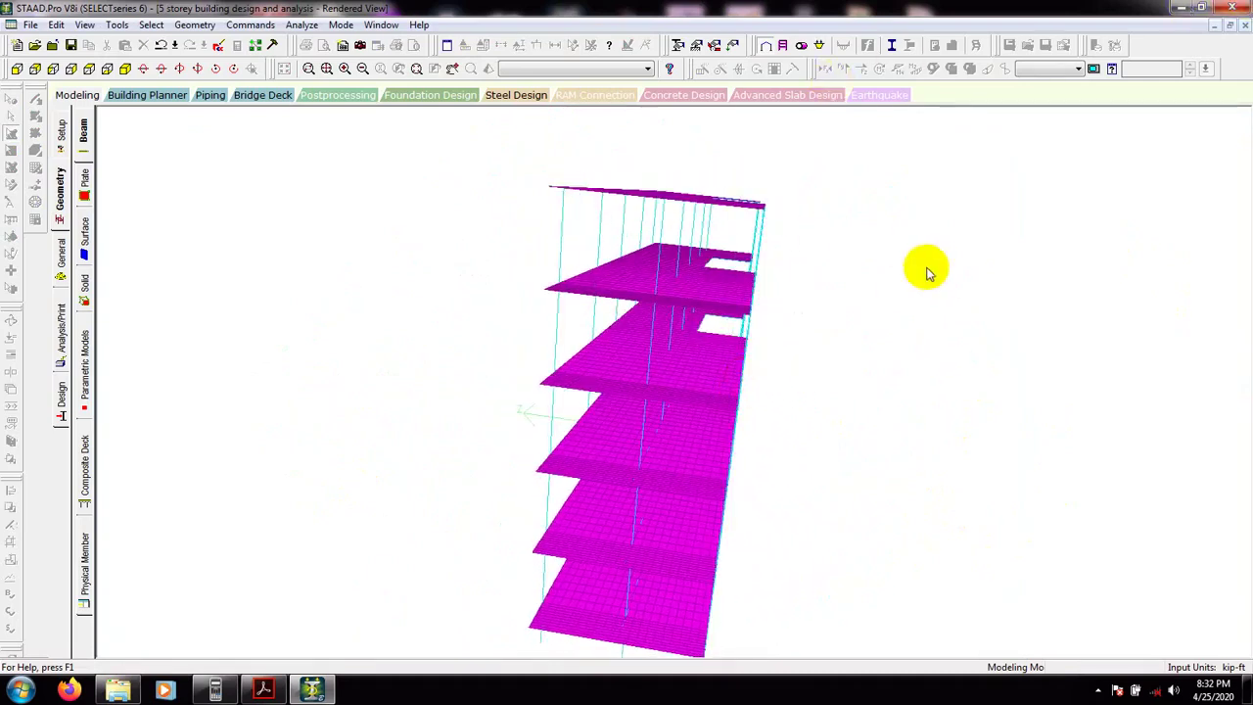
{"action": "left_click_drag", "start_coordinate": [735, 316], "coordinate": [323, 394]}
{"action": "left_click", "coordinate": [750, 480]}
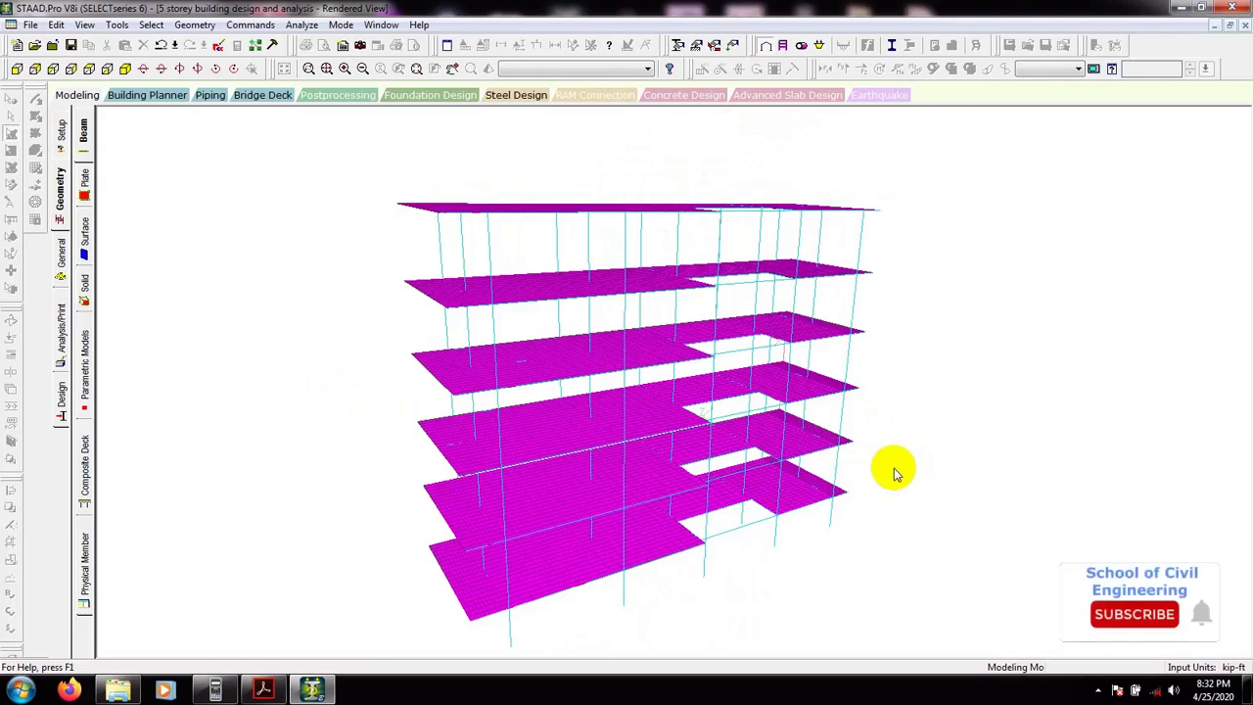
{"action": "left_click_drag", "start_coordinate": [914, 481], "coordinate": [655, 413]}
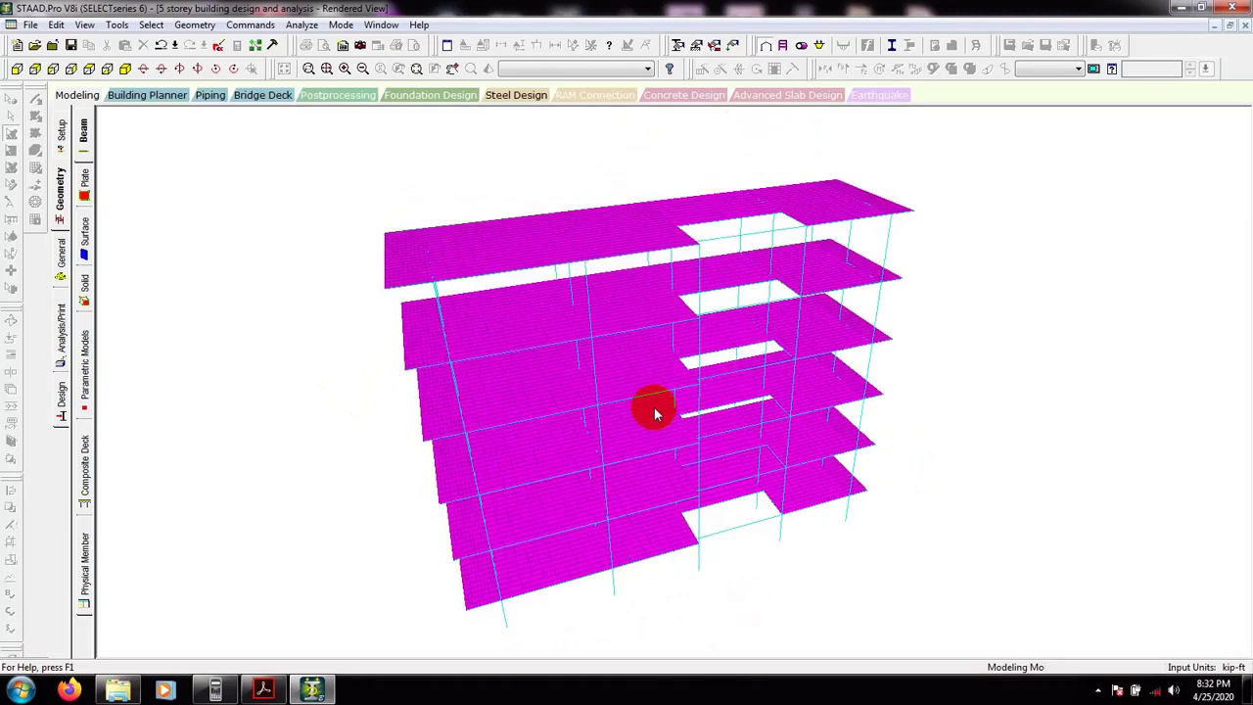